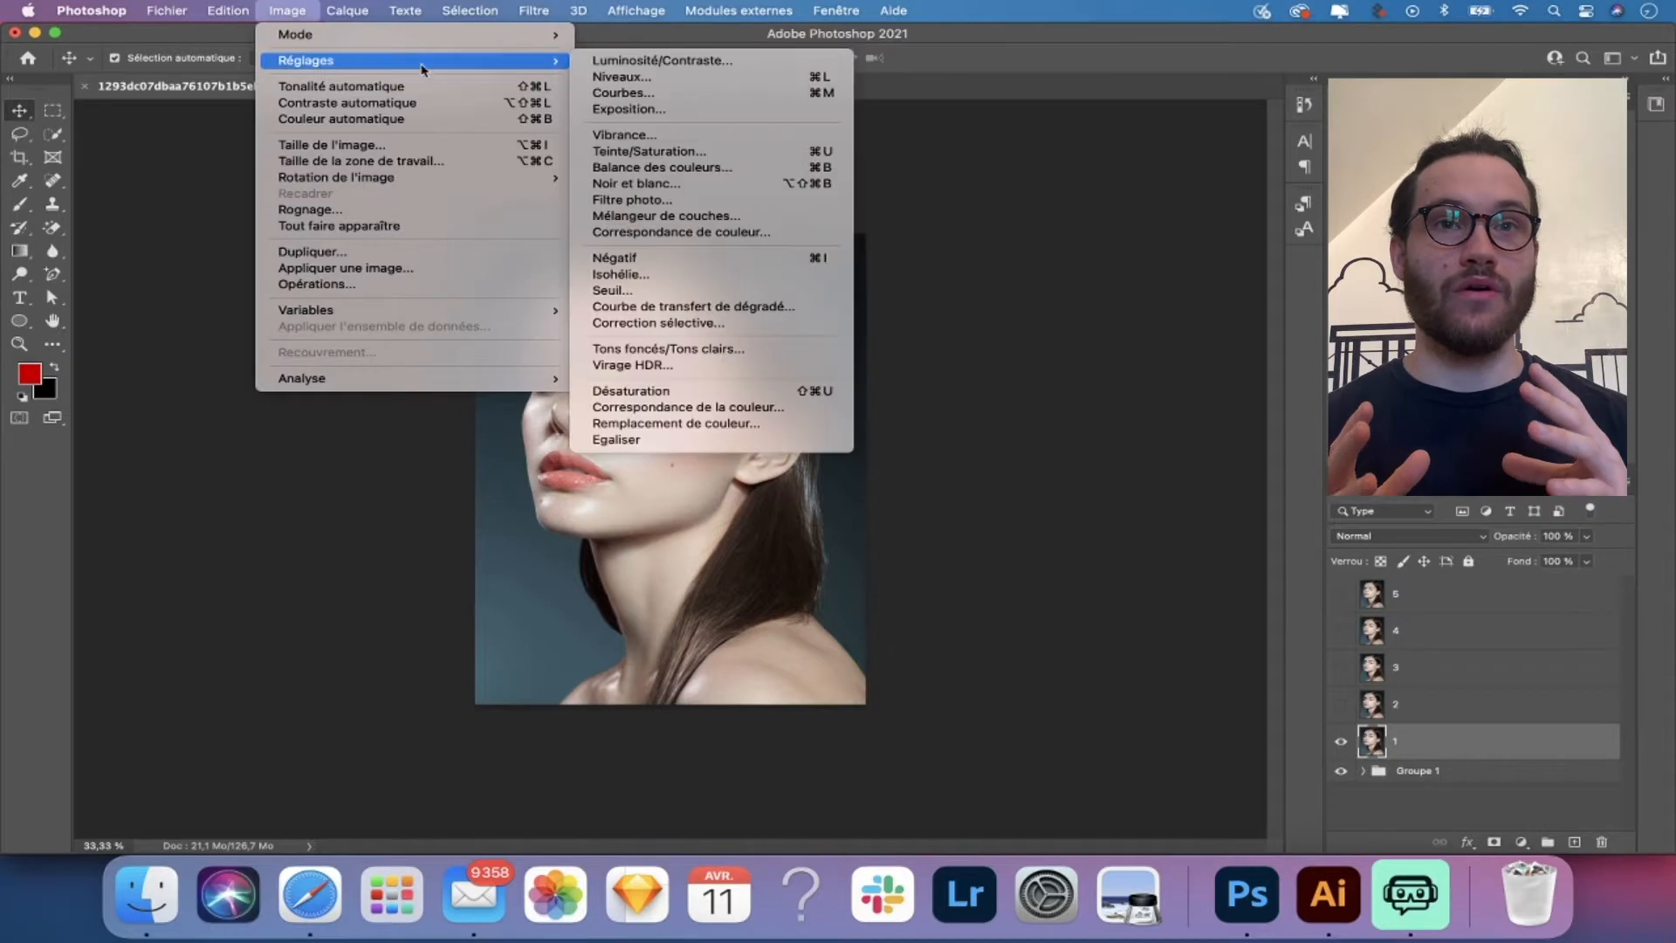
# - Apply a Threshold adjustment with a value of 80 to layer 1 and hide that layer
pyautogui.click(611, 296)
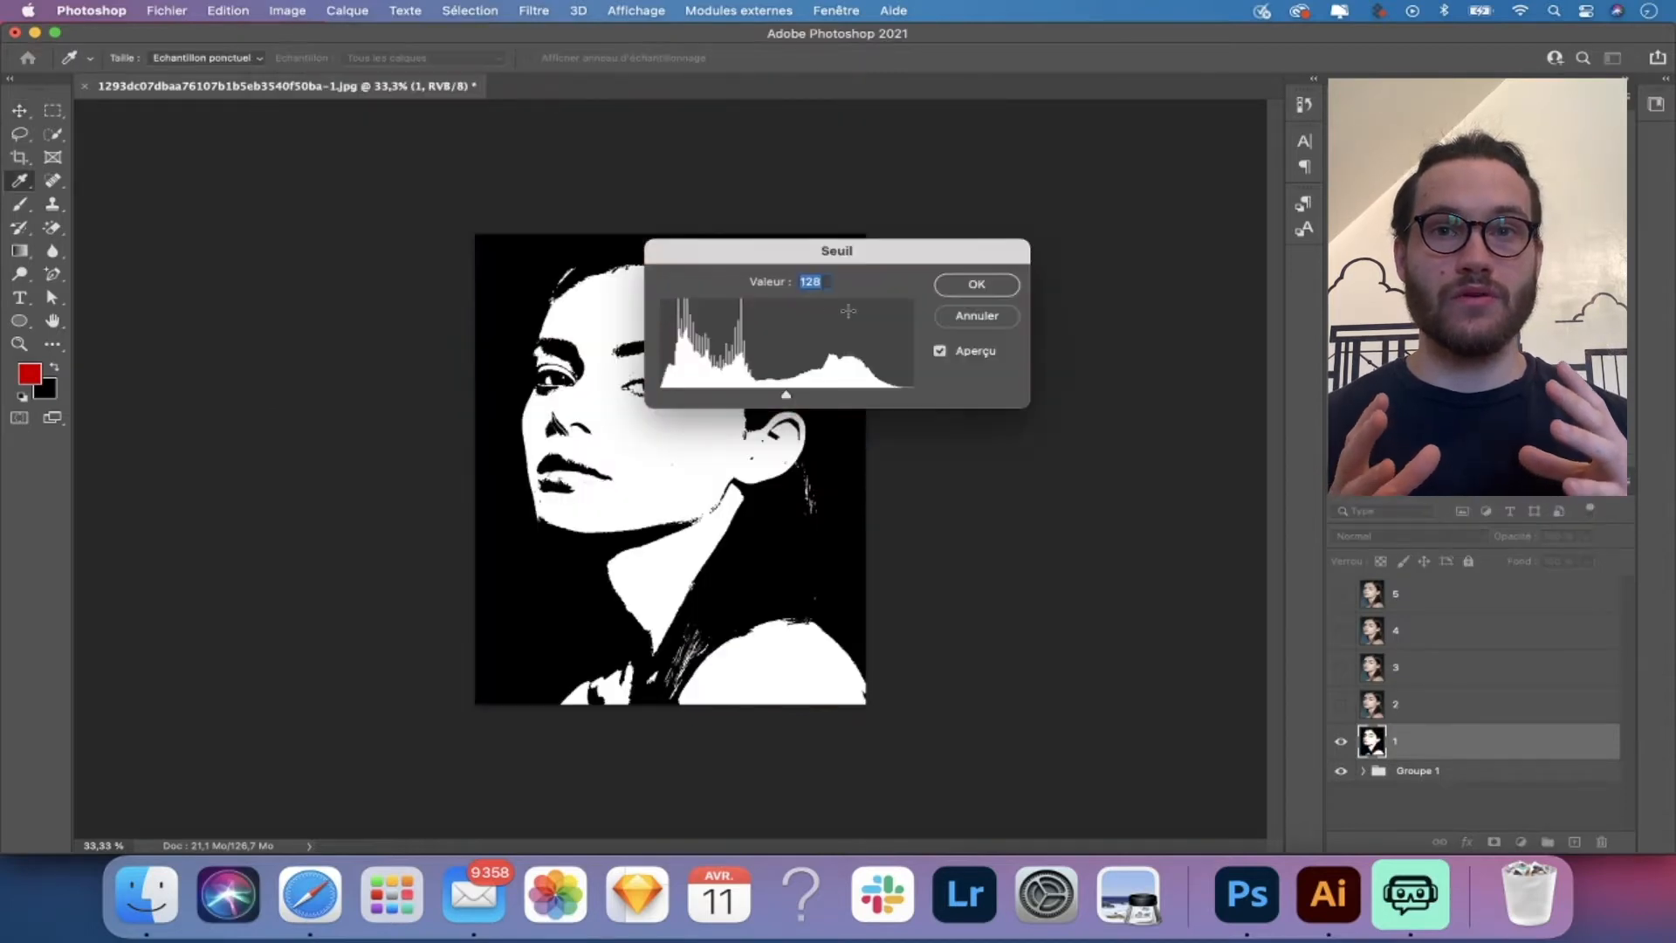
pyautogui.write('80')
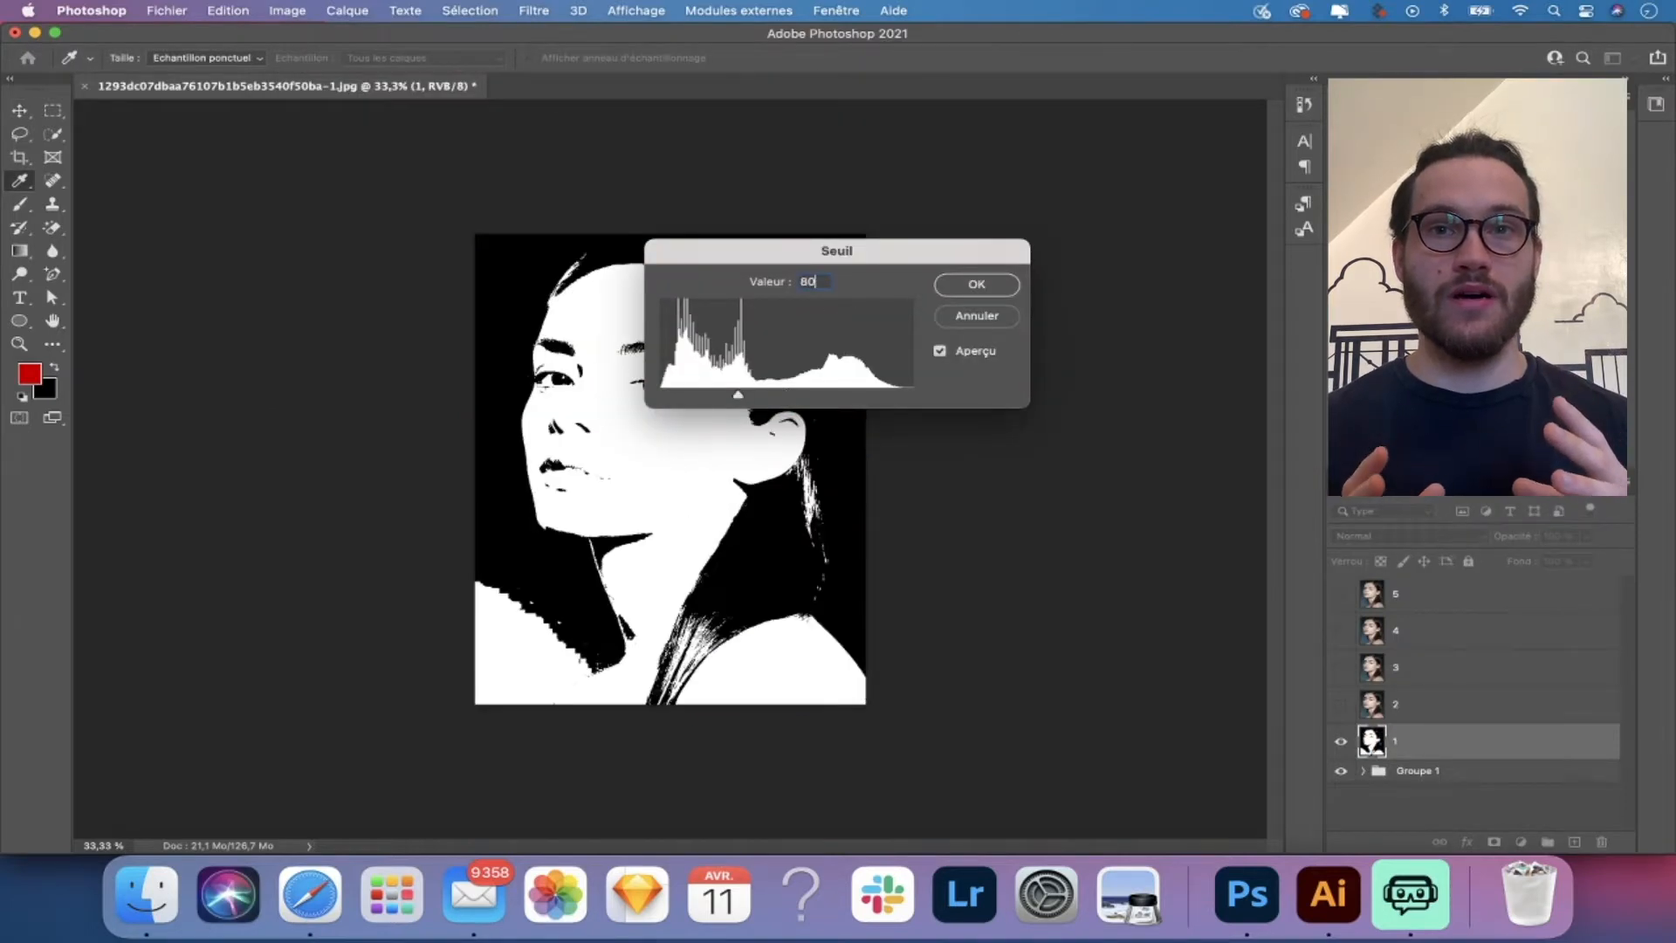
pyautogui.click(970, 288)
pyautogui.click(1339, 741)
# - Show layer 2, apply a Threshold adjustment with a value of 100 to it, and hide it again
pyautogui.click(1341, 705)
pyautogui.click(1419, 704)
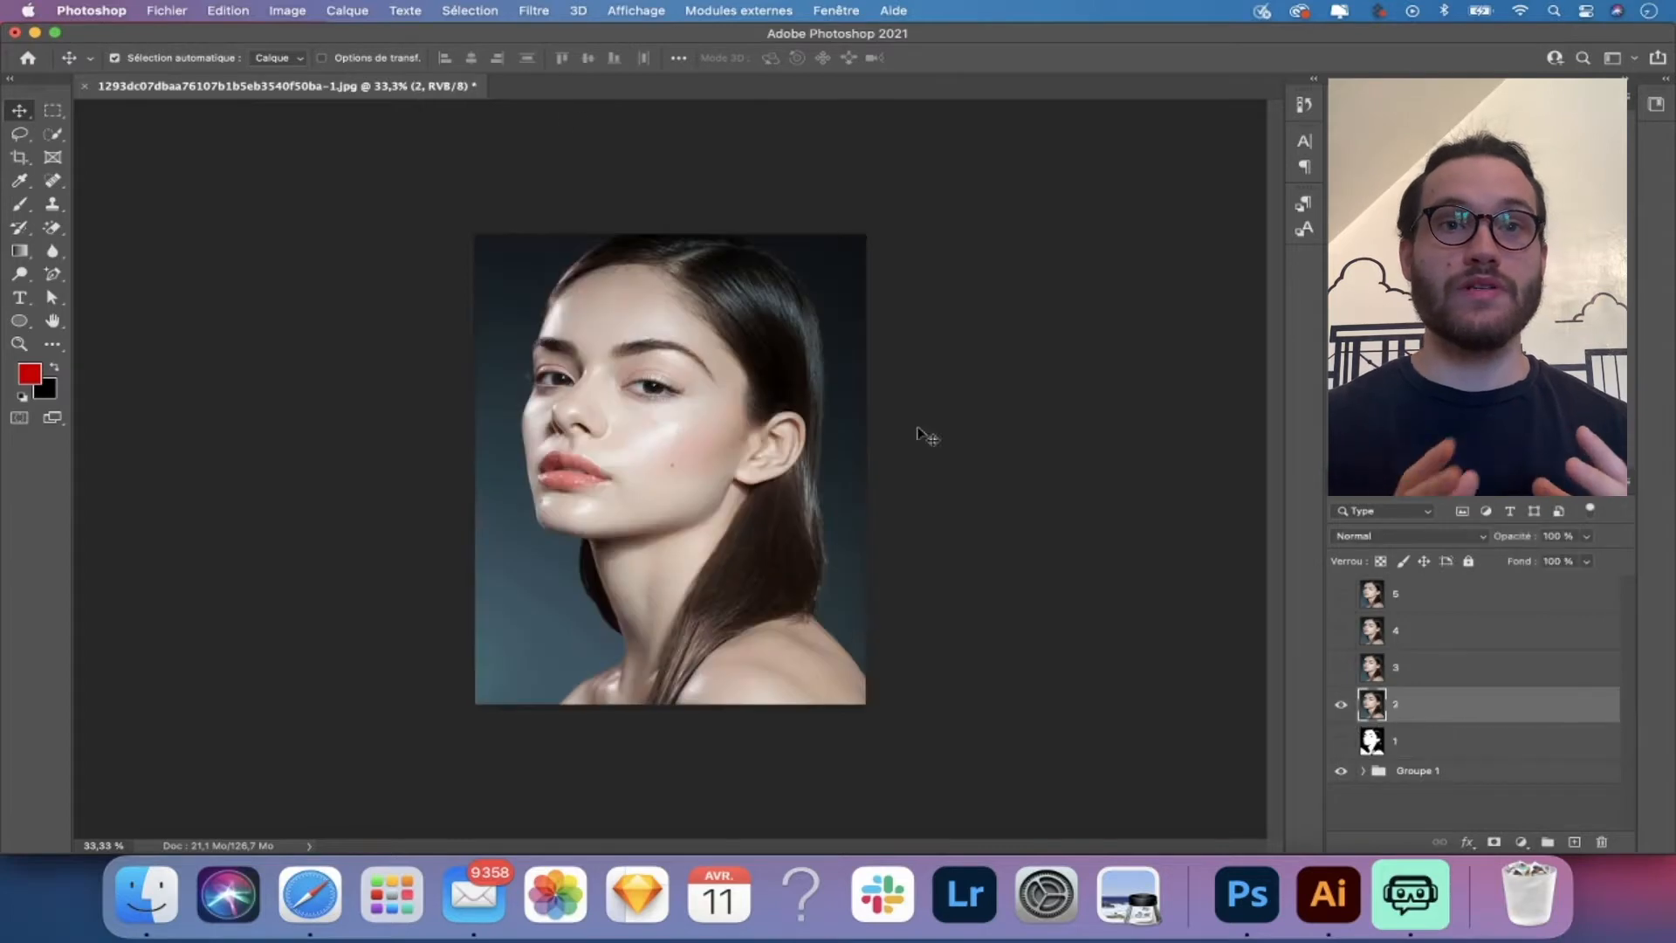
pyautogui.click(347, 10)
pyautogui.moveTo(287, 10)
pyautogui.moveTo(349, 65)
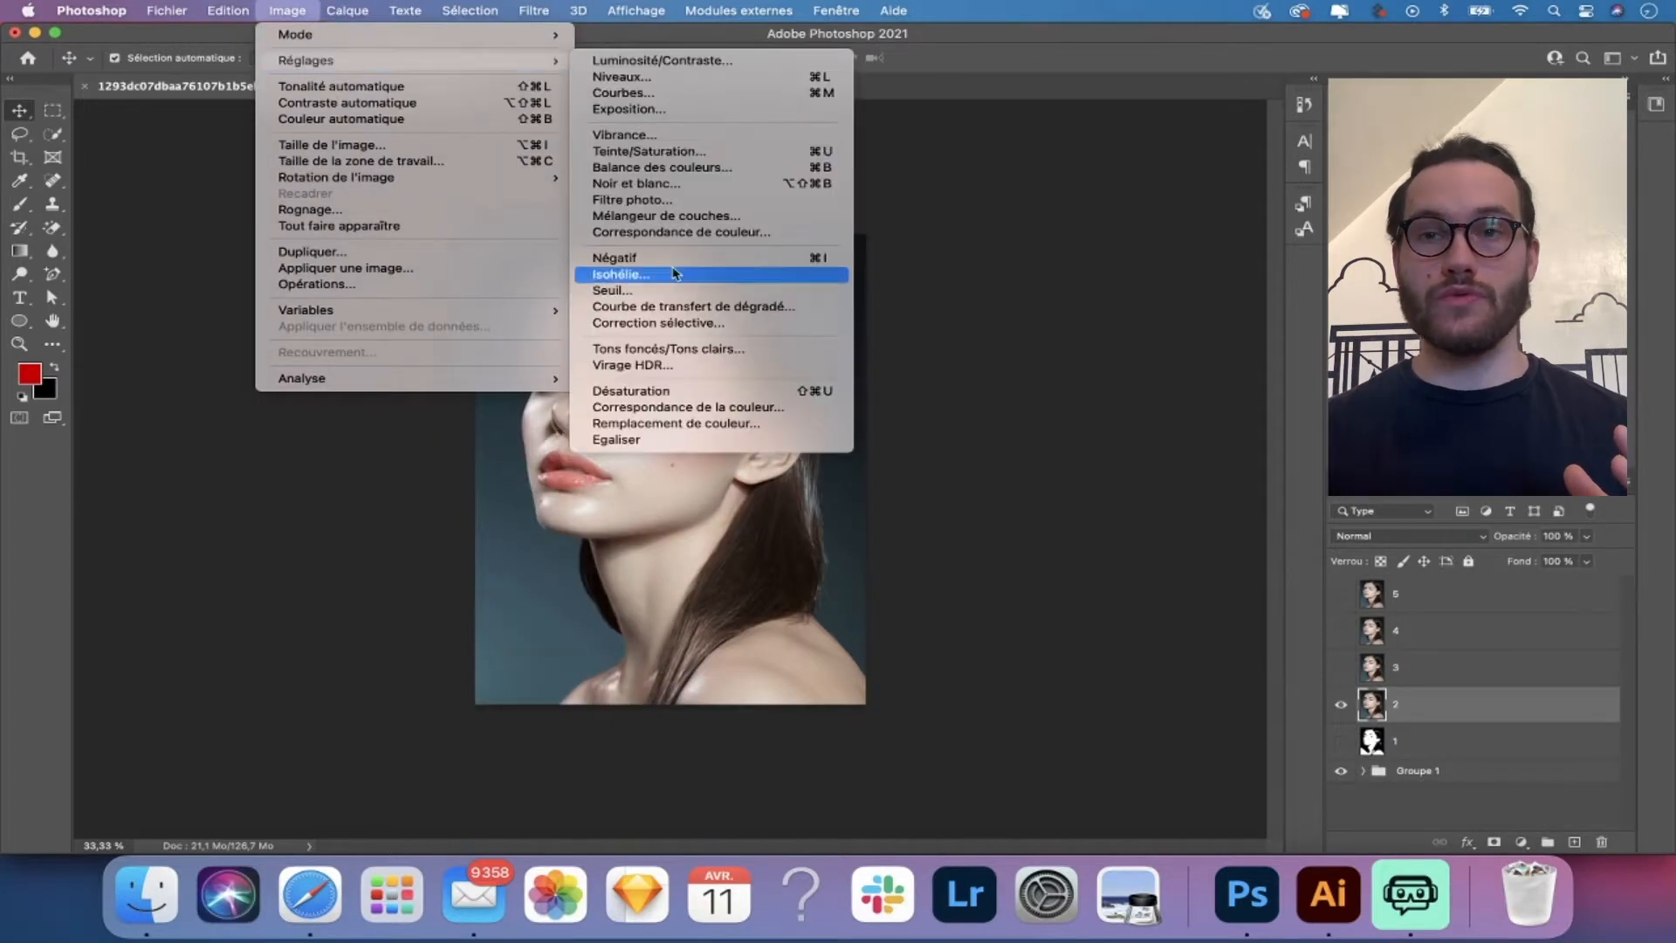
pyautogui.click(681, 295)
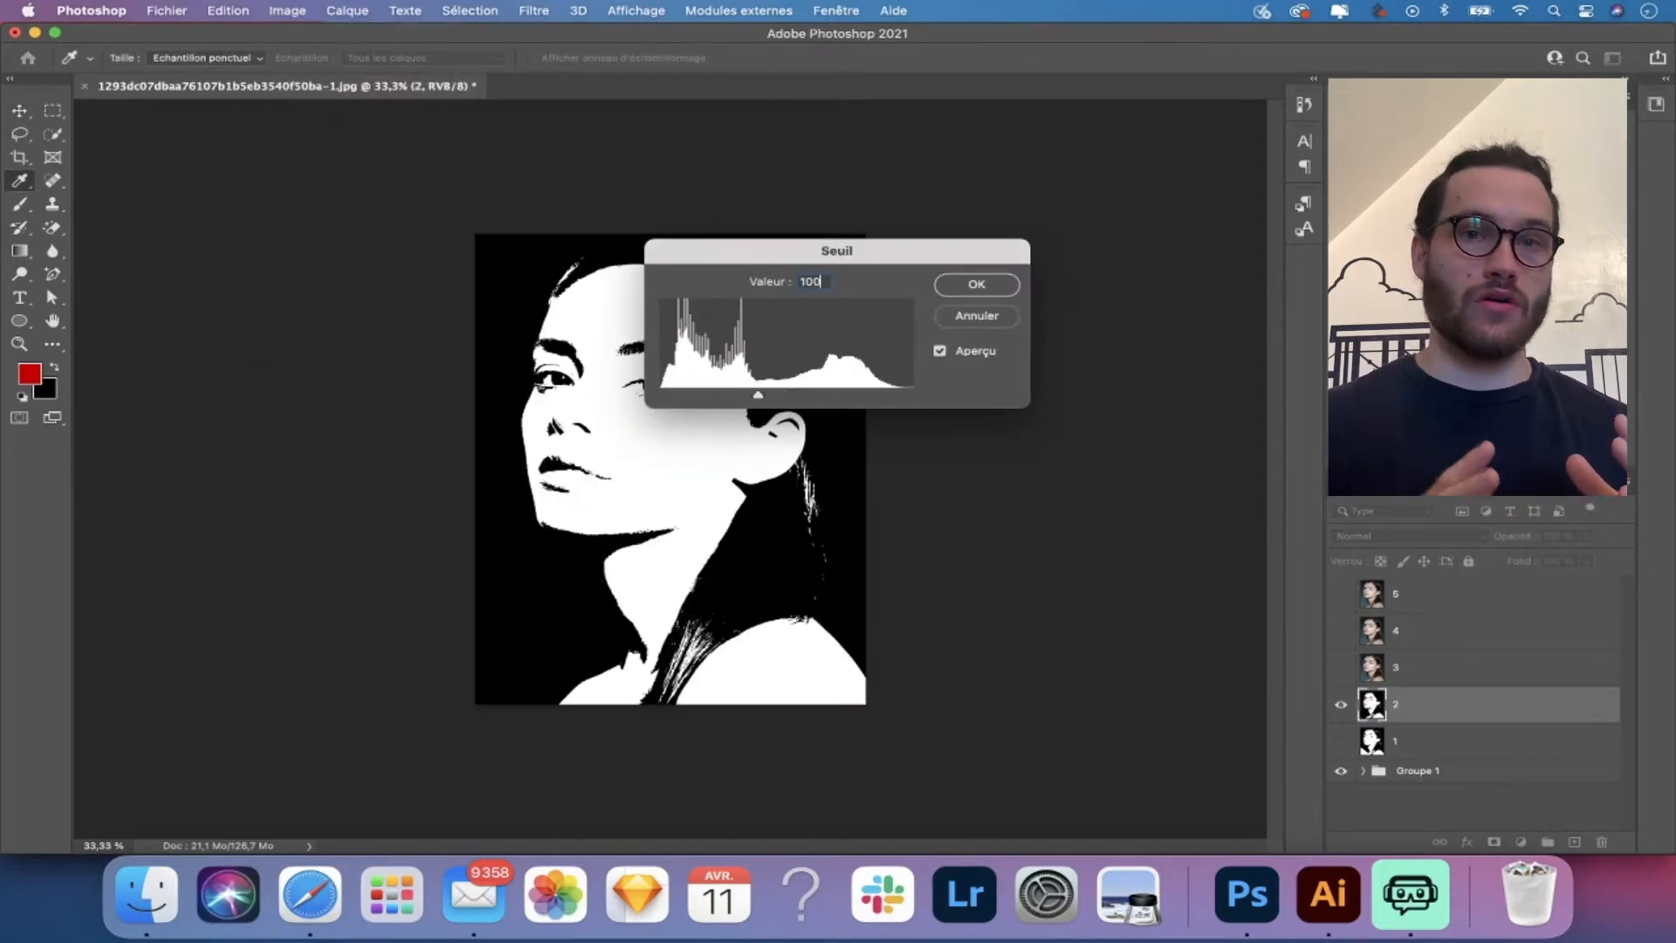
pyautogui.click(975, 284)
pyautogui.click(1341, 704)
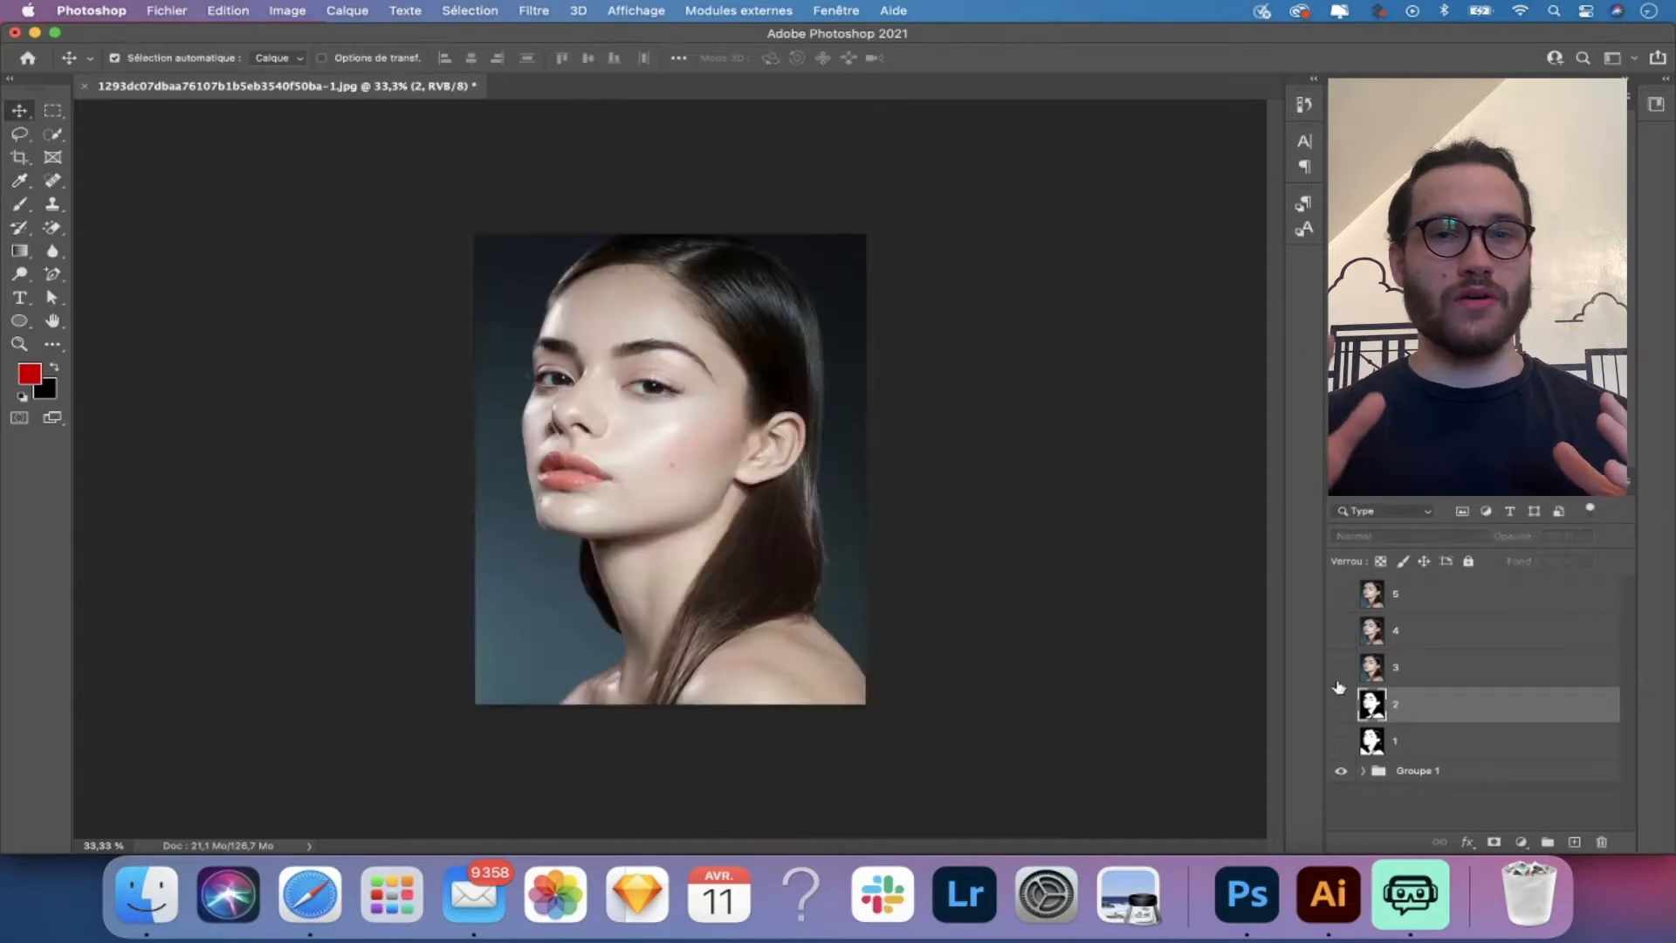
# - Show layer 3 and apply a Threshold adjustment to it
pyautogui.click(1432, 672)
pyautogui.click(287, 11)
pyautogui.moveTo(350, 60)
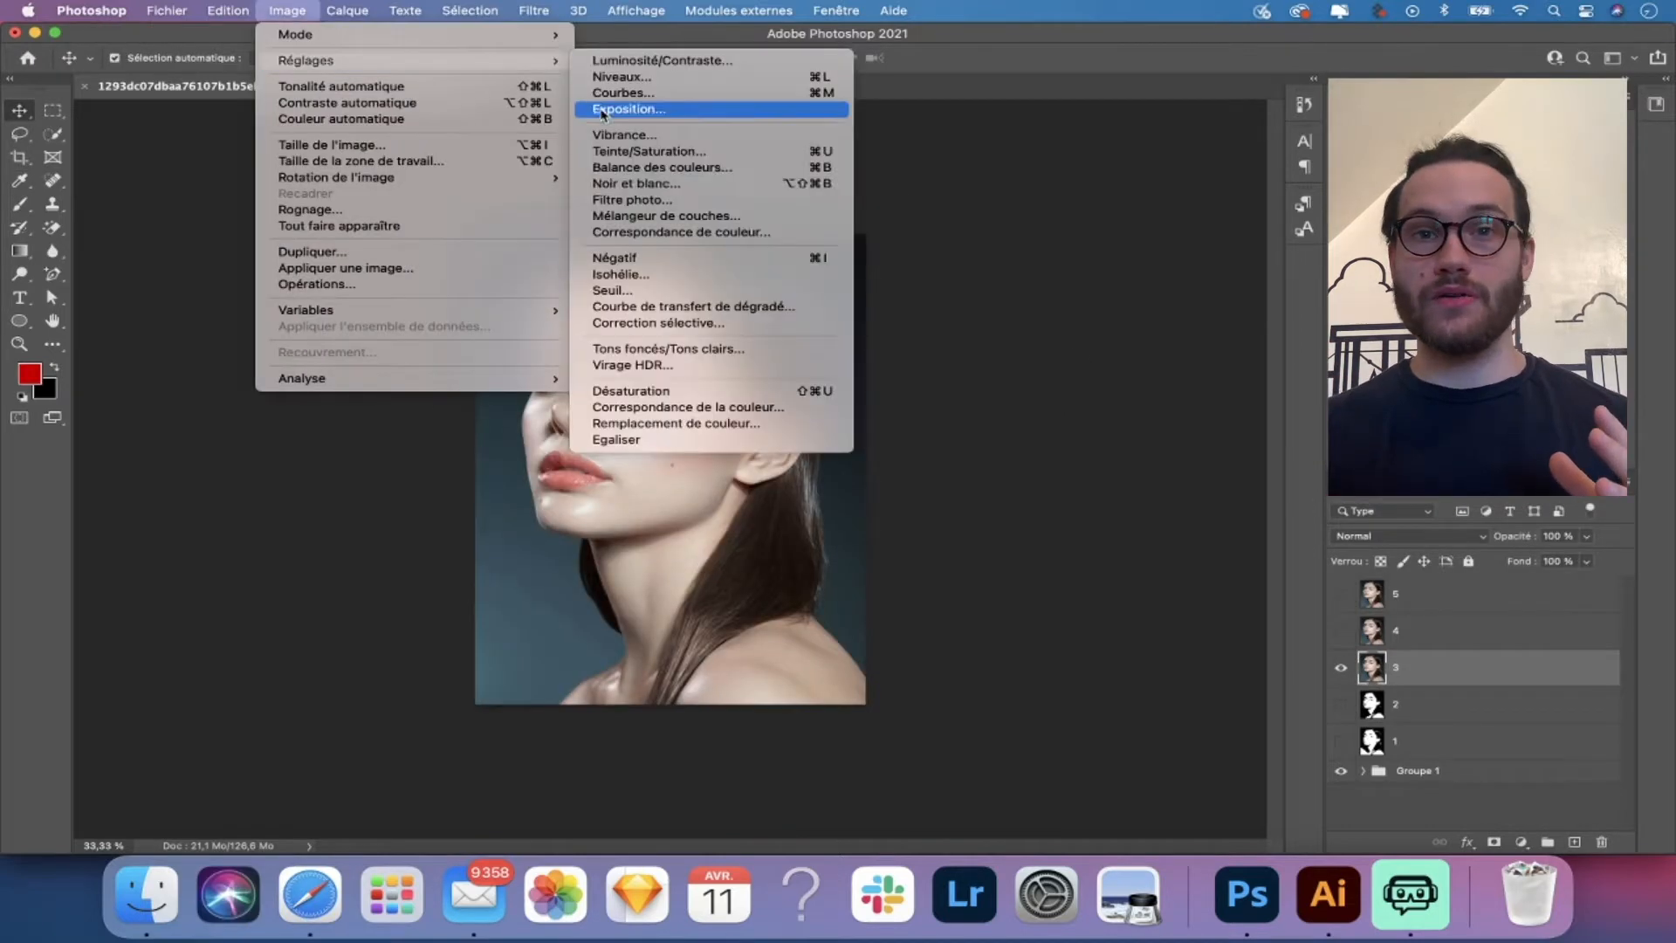
pyautogui.click(685, 295)
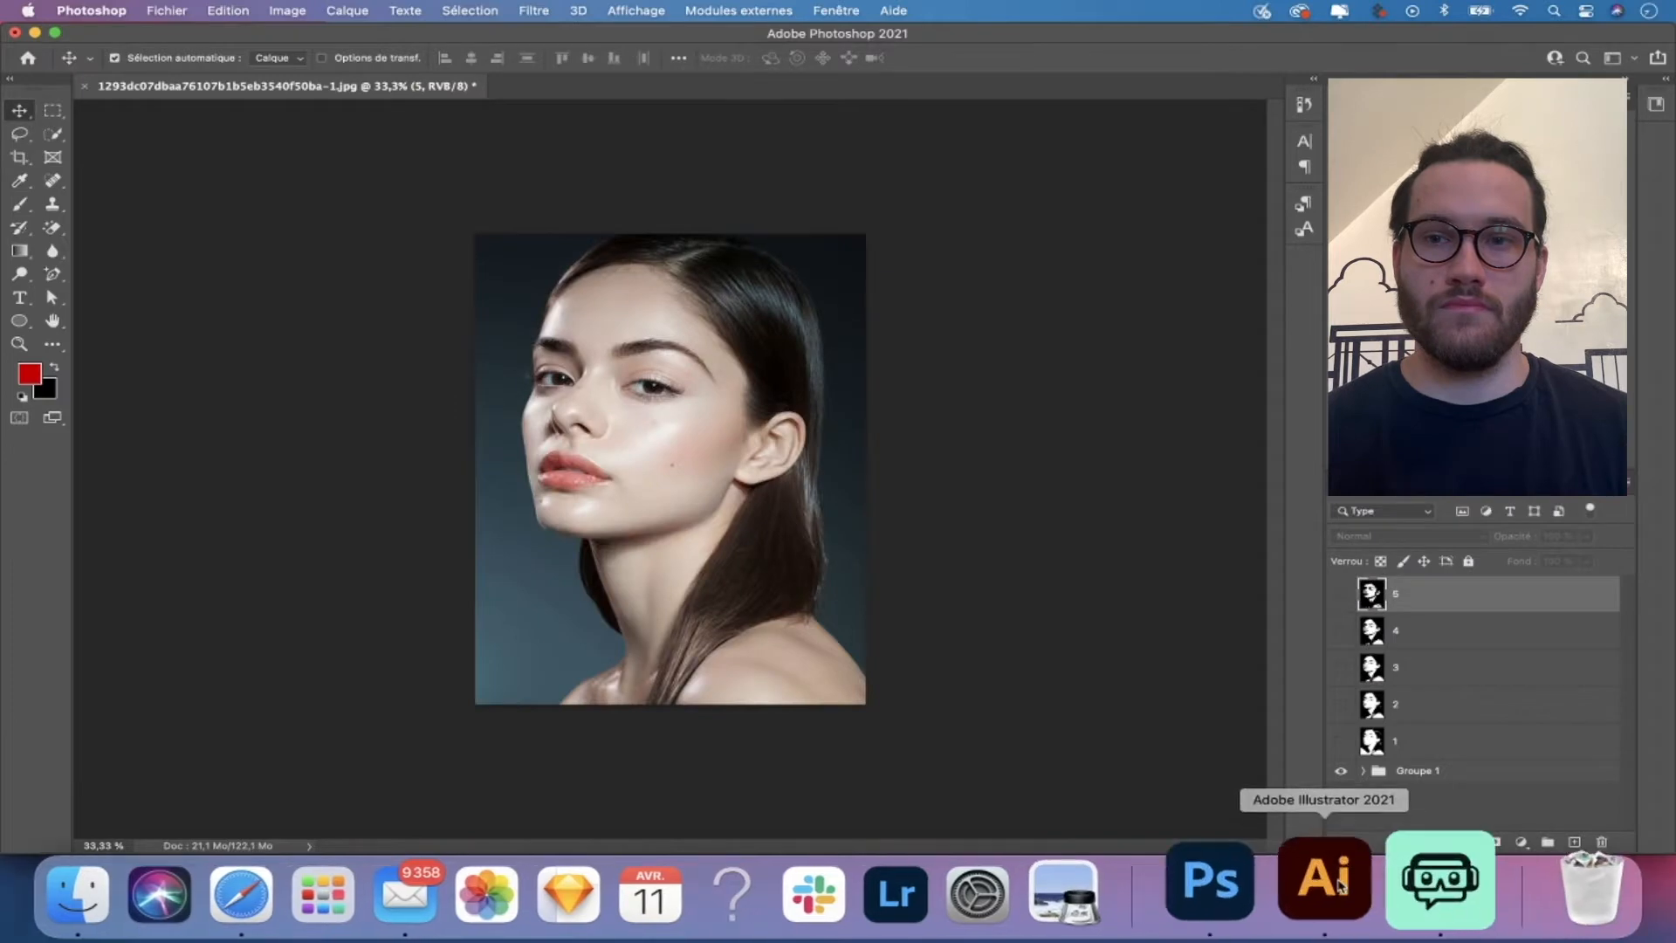
# - Switch to Illustrator and draw a straight horizontal line above the artboard with the Pen tool
pyautogui.click(1324, 881)
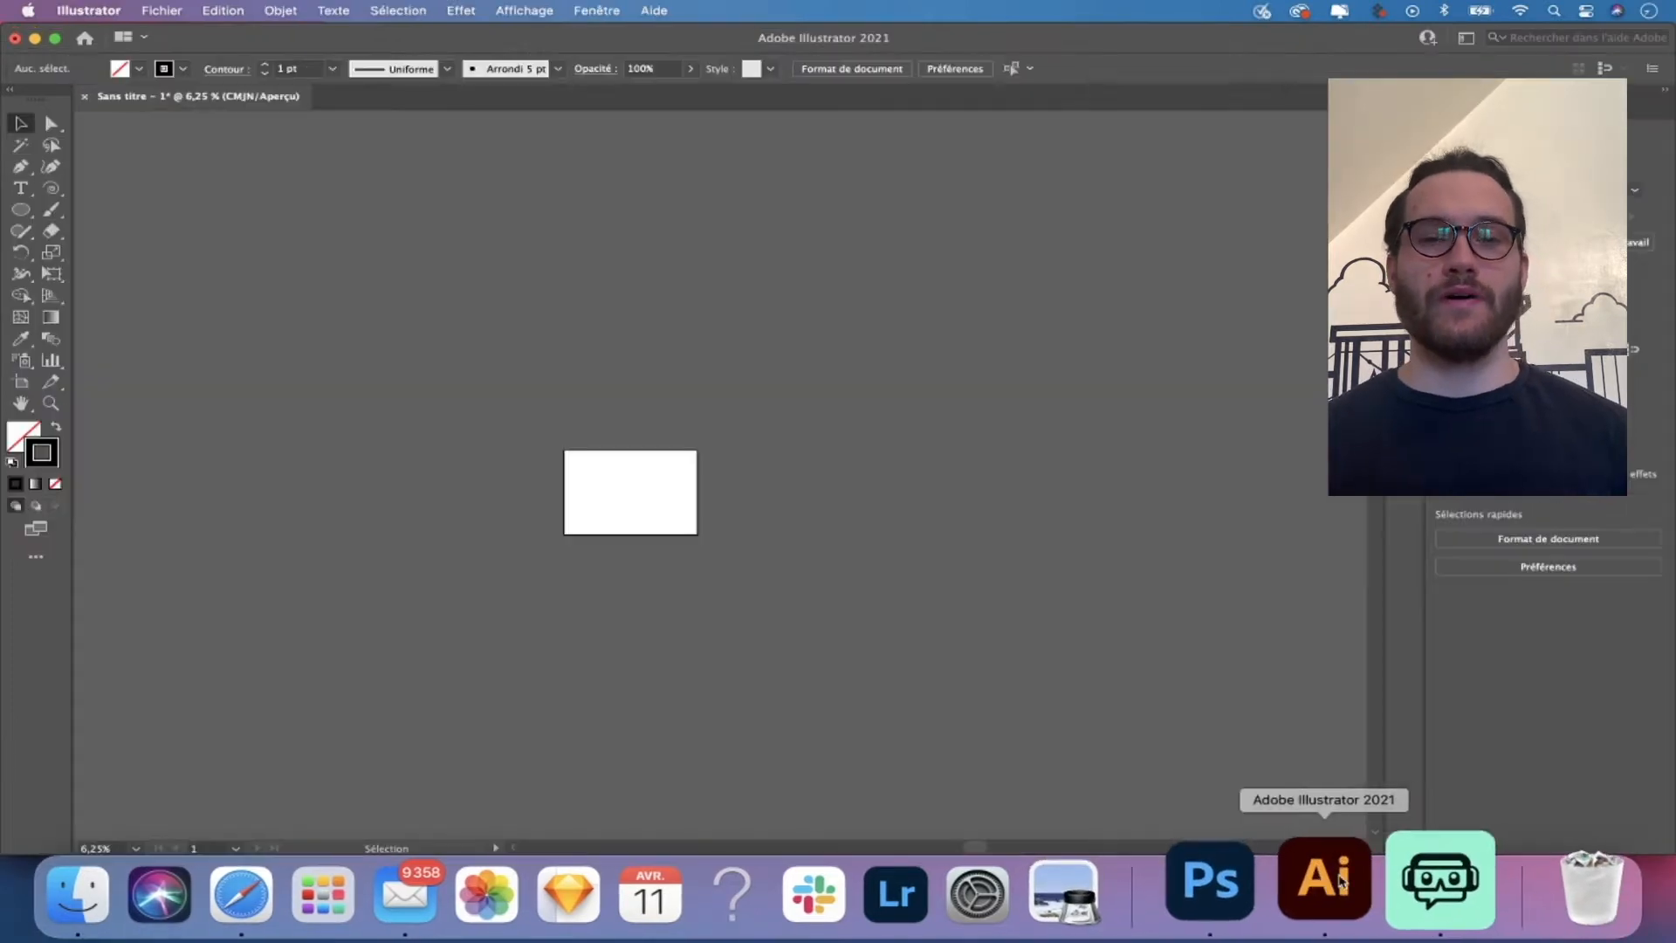
pyautogui.click(20, 166)
pyautogui.click(500, 268)
pyautogui.click(841, 269)
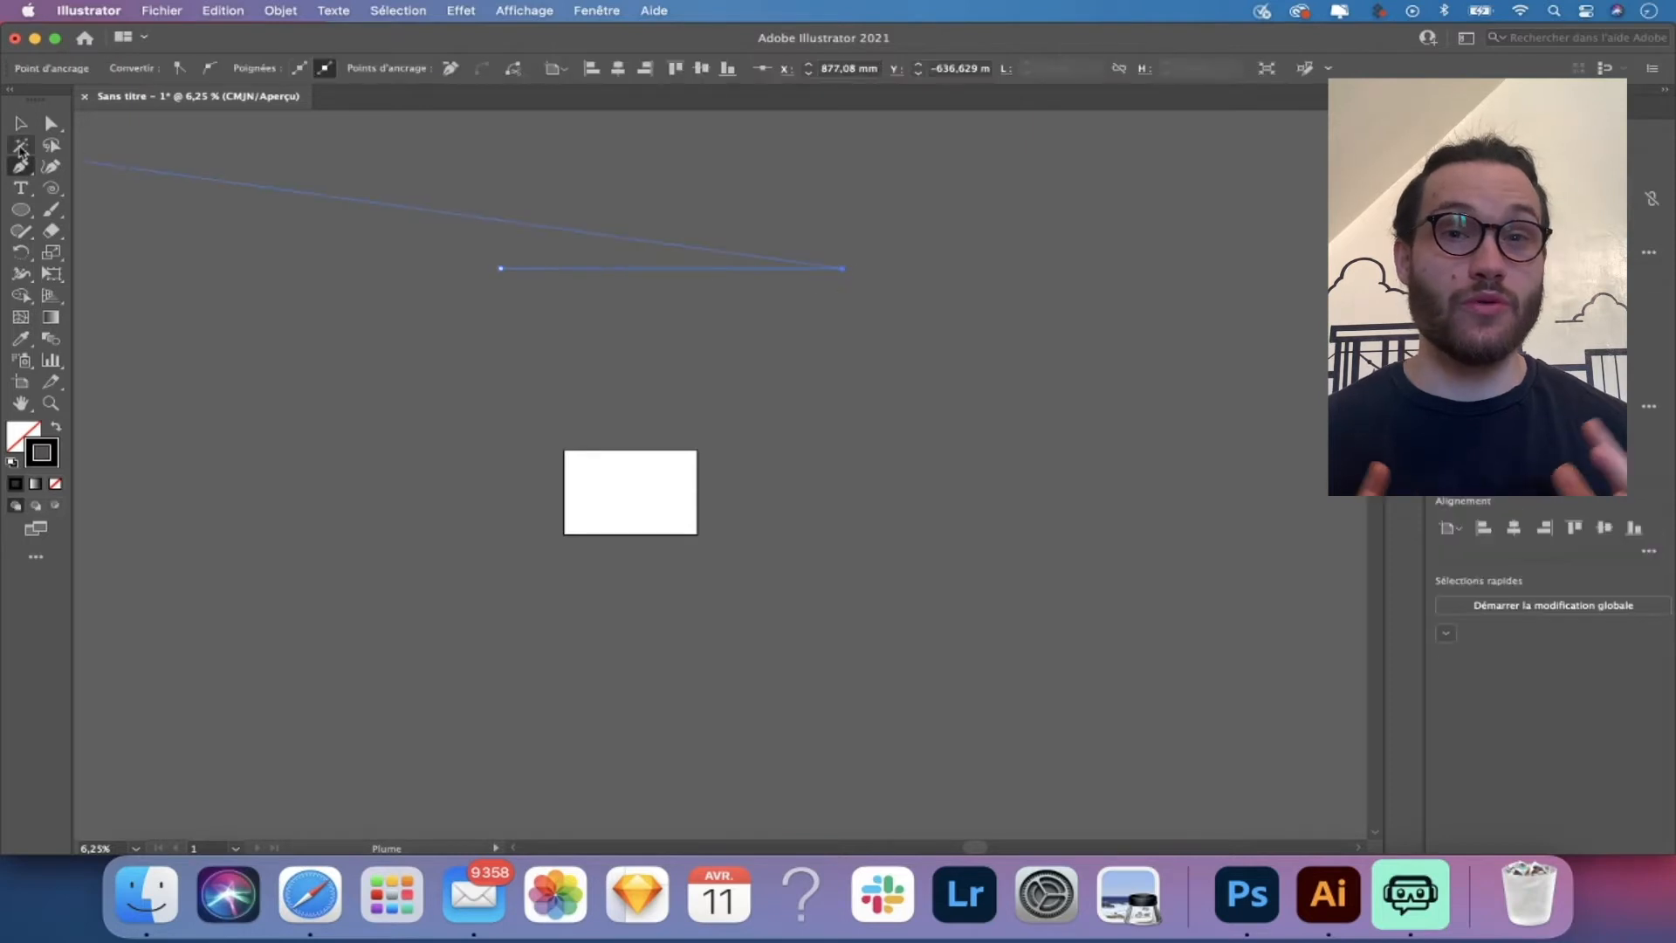
# - Duplicate the horizontal line straight down to below the artboard
pyautogui.click(20, 123)
pyautogui.click(593, 292)
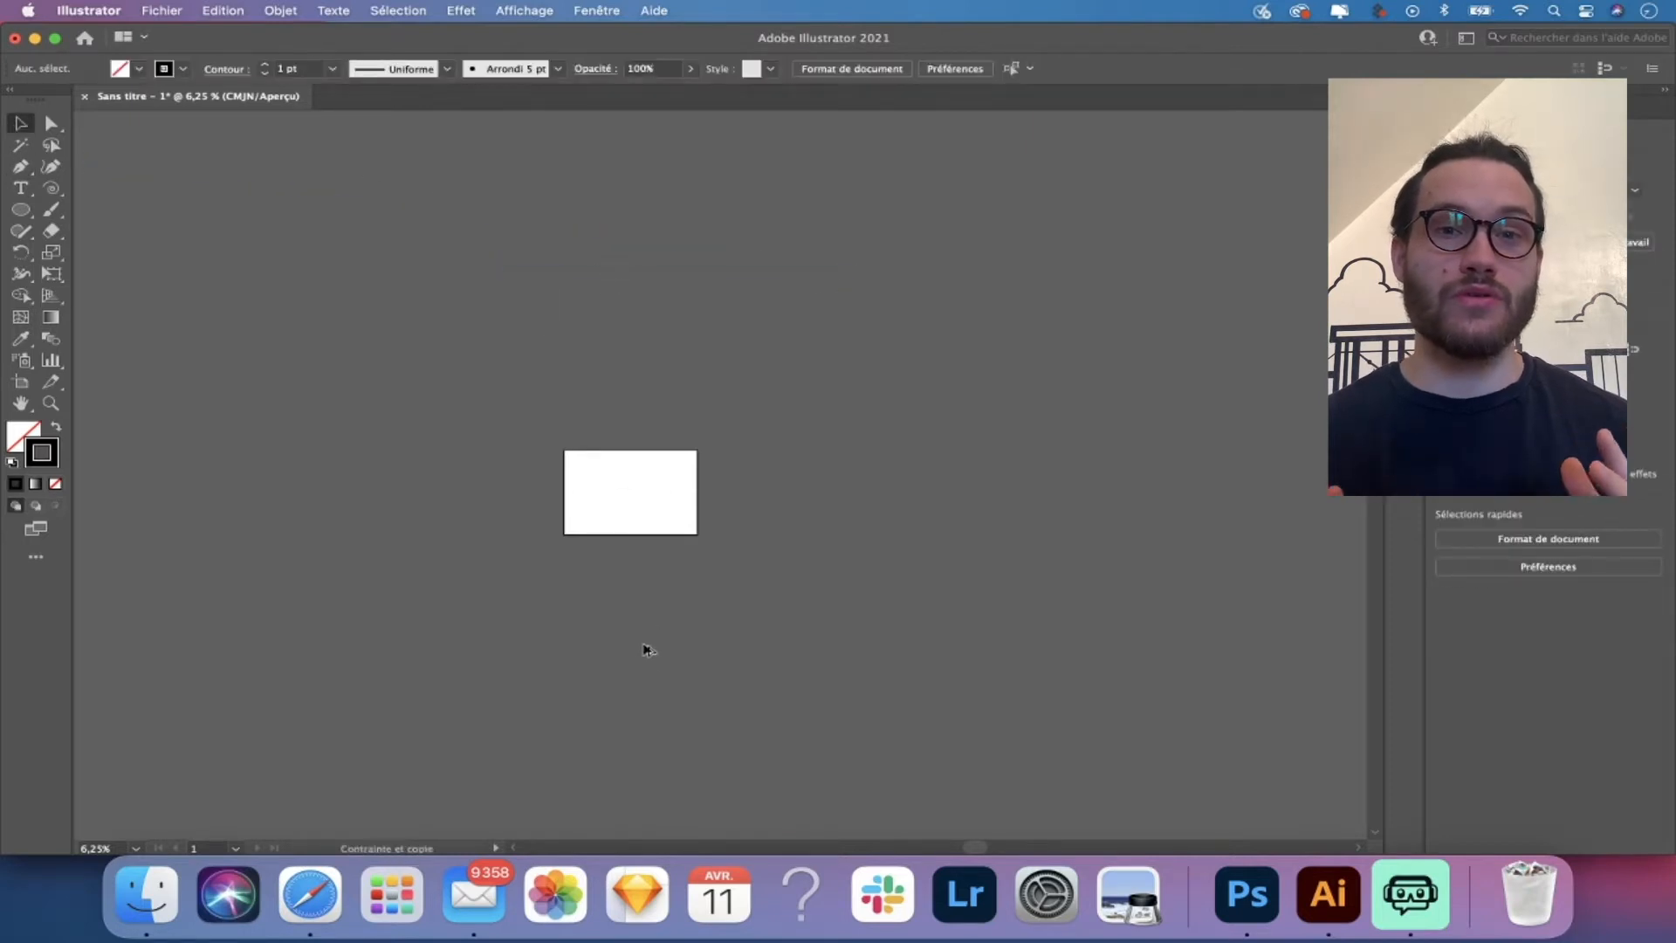
pyautogui.click(654, 669)
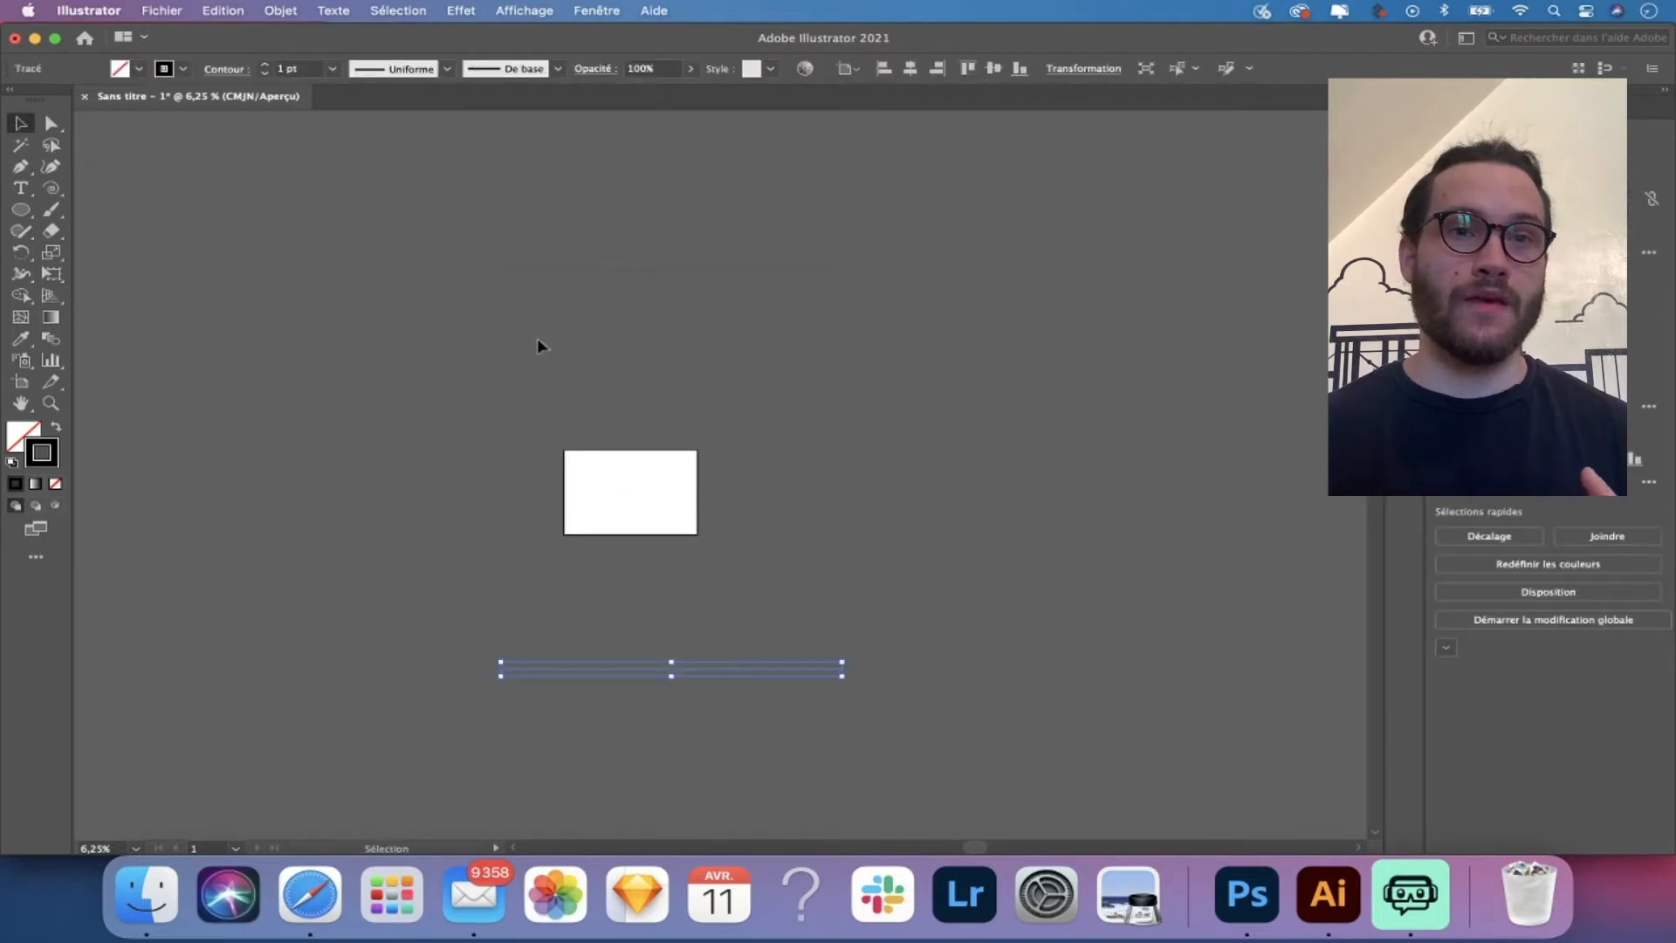
# - Select both horizontal lines and join them with the Blend tool
pyautogui.press('super+a')
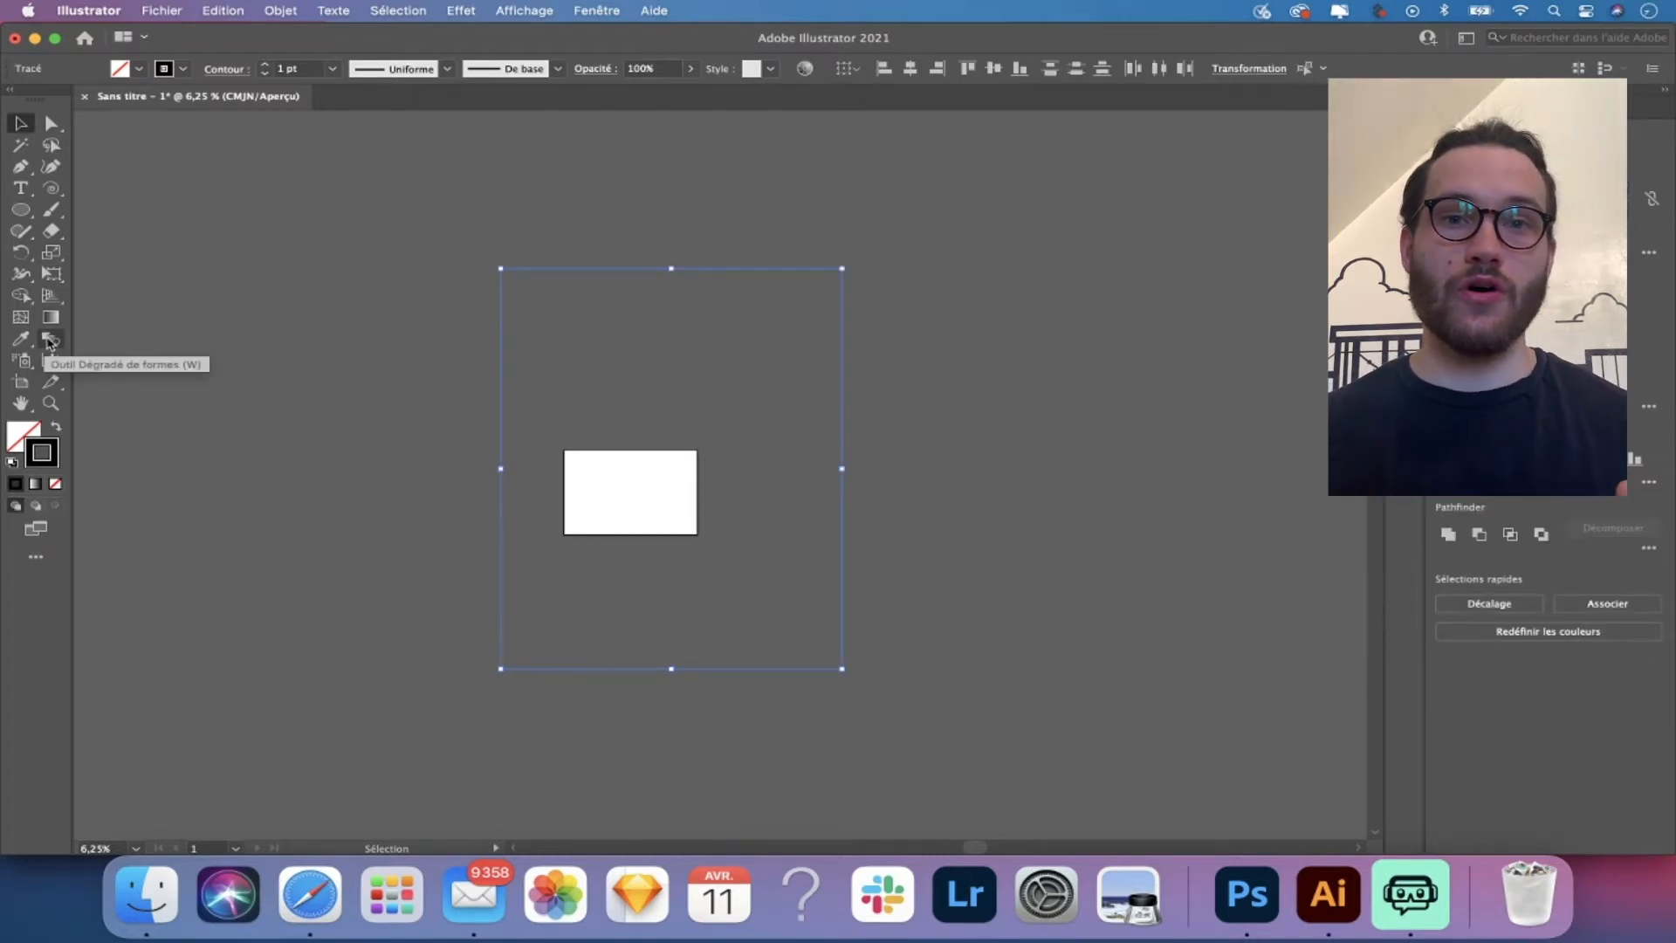
pyautogui.click(50, 339)
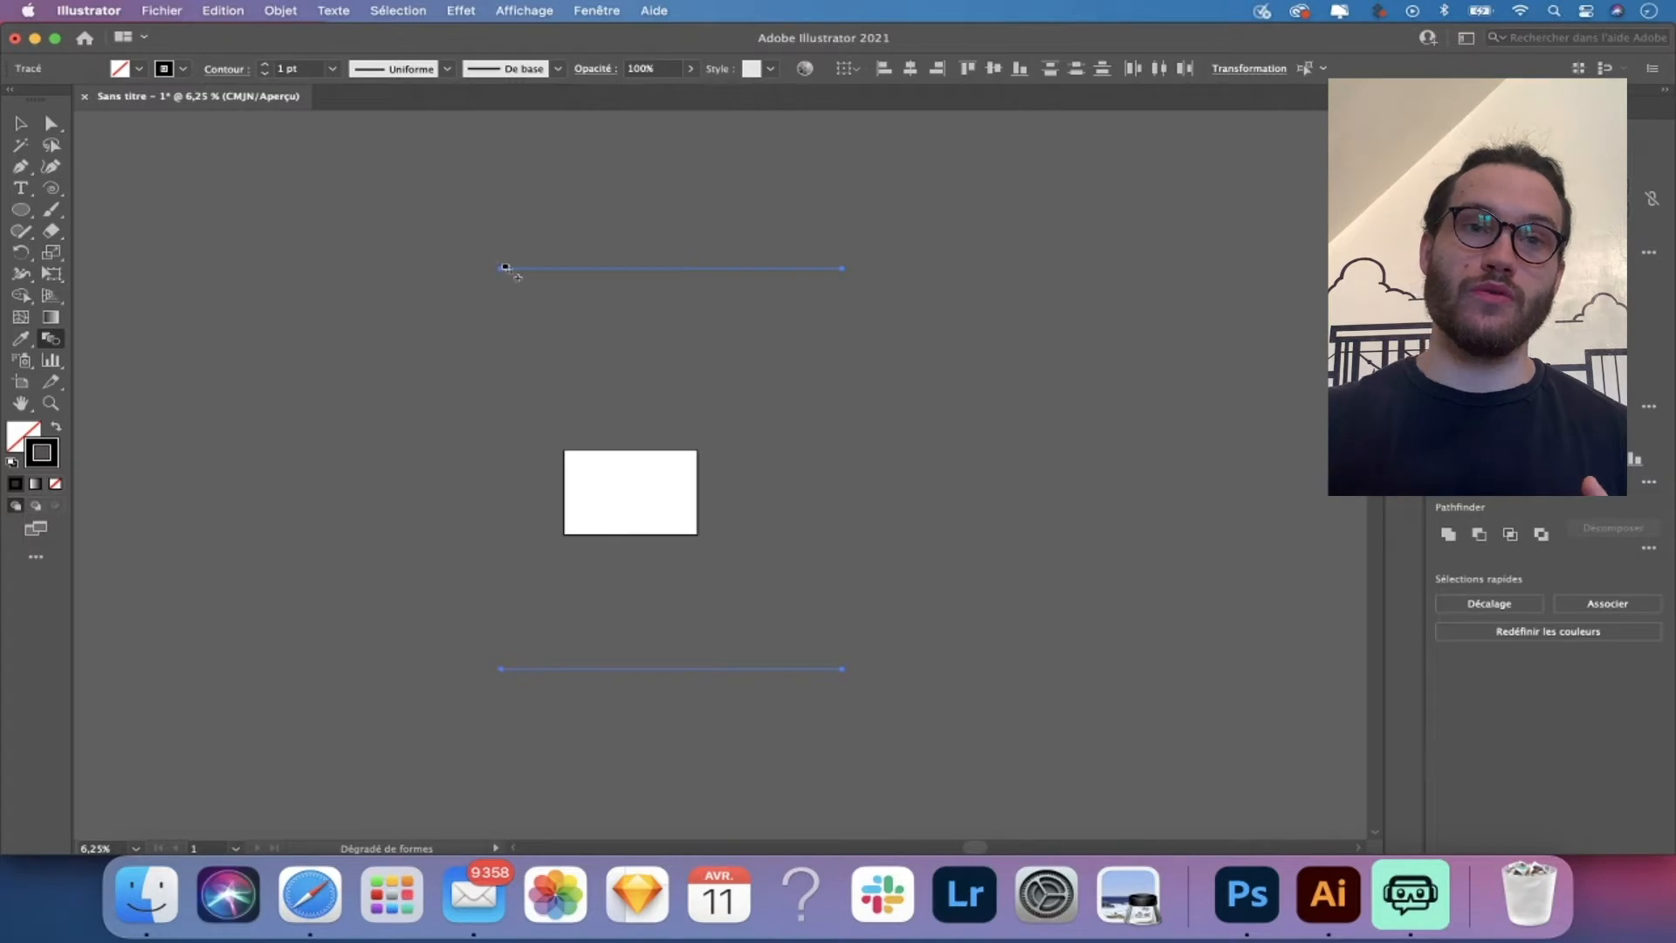
pyautogui.click(504, 270)
pyautogui.press('v')
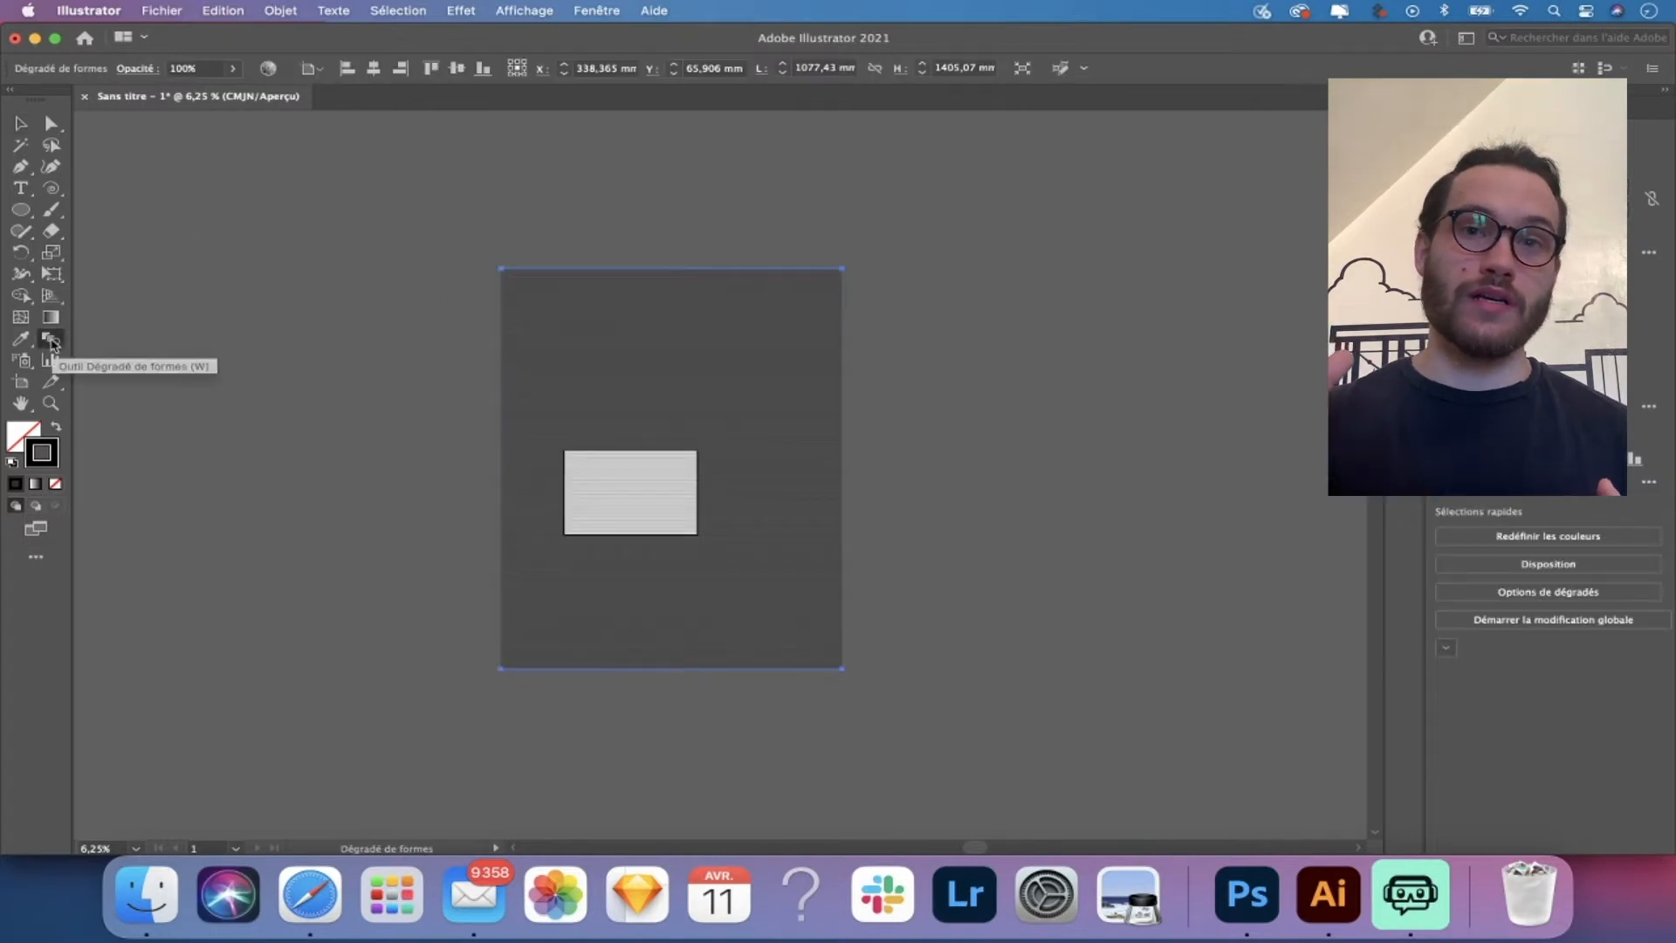
# - Set the blend's spacing to a specified number of steps and deselect the blend
pyautogui.doubleClick(51, 343)
pyautogui.click(825, 403)
pyautogui.click(837, 441)
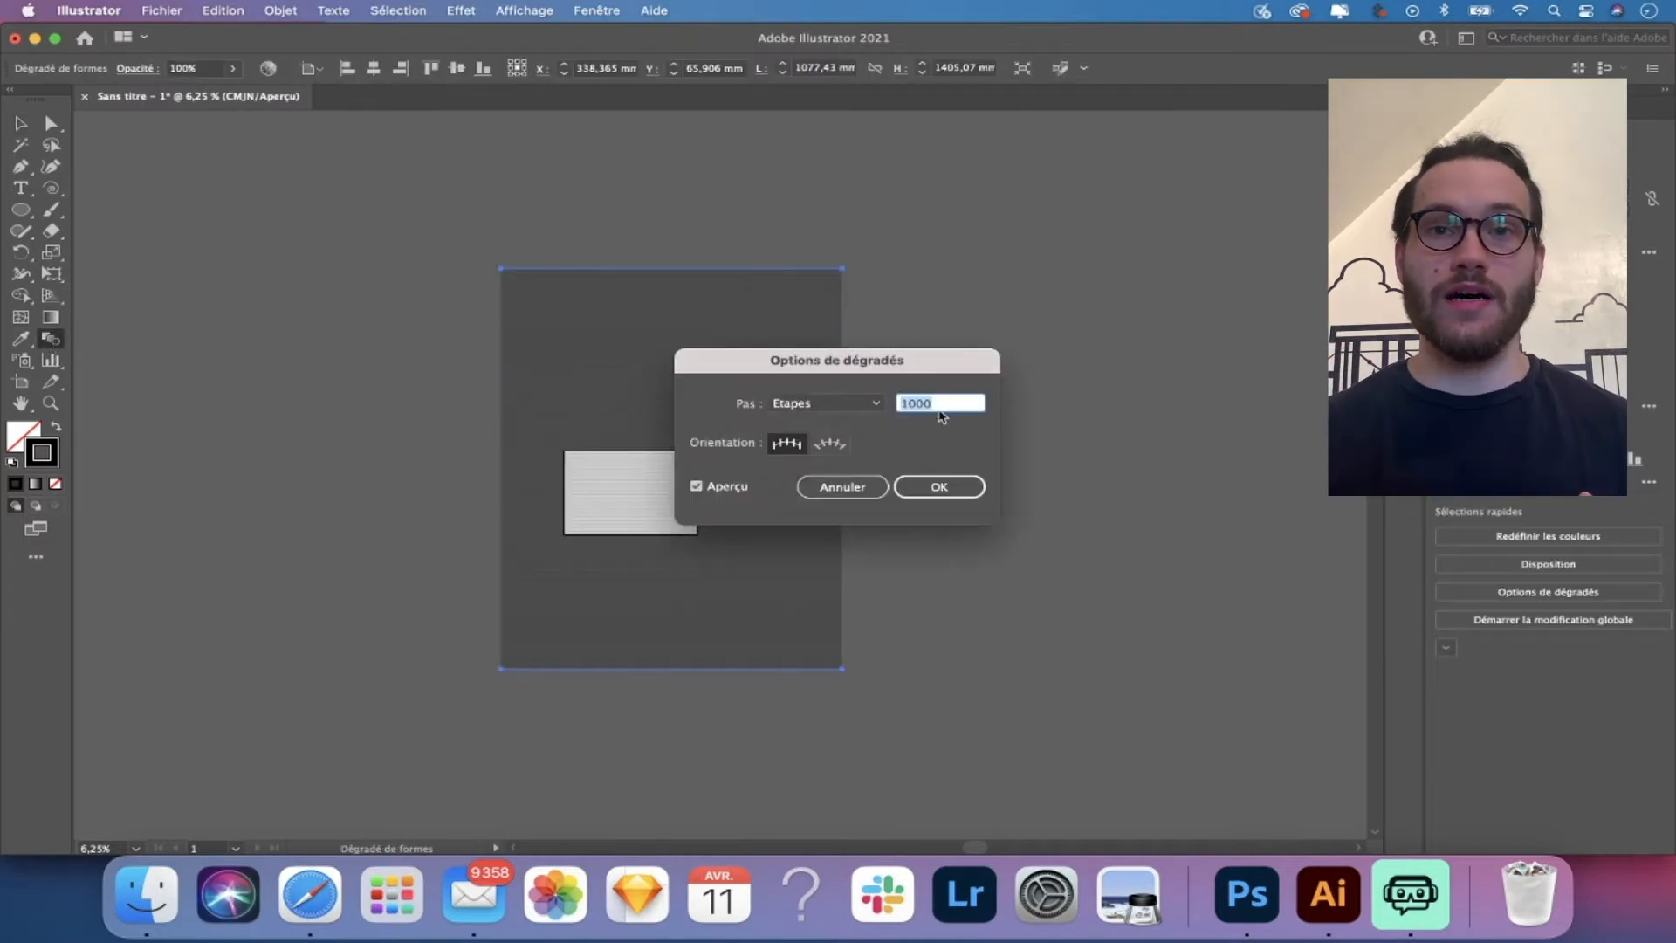
pyautogui.click(954, 479)
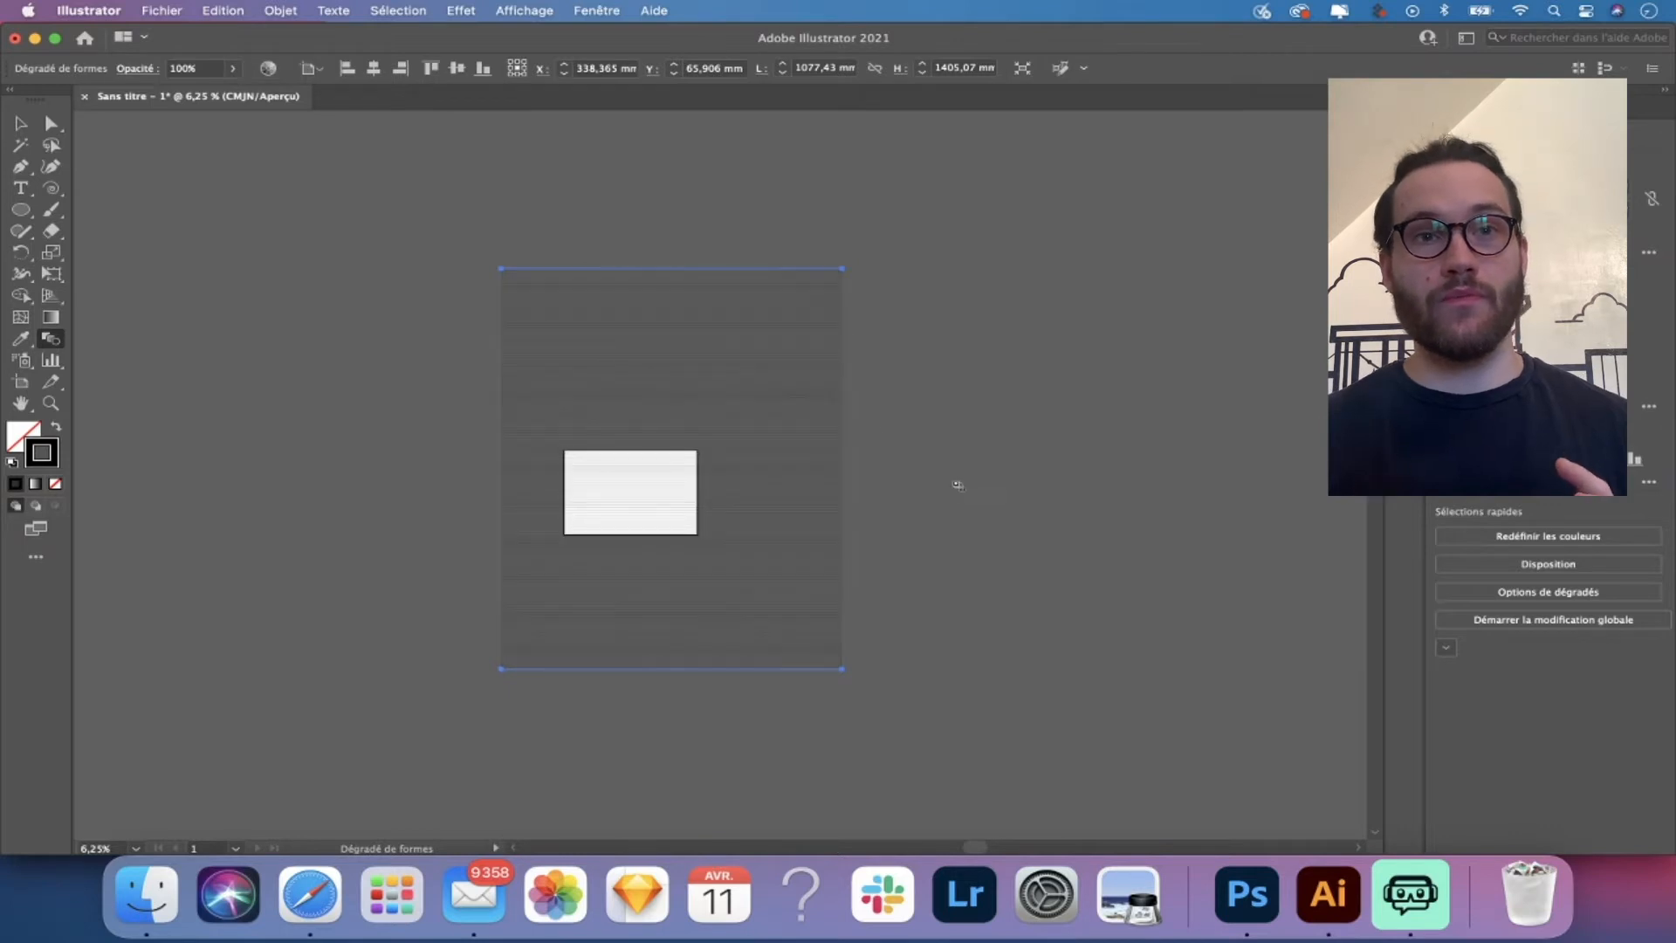
pyautogui.press('v')
pyautogui.click(276, 205)
# - Copy the line blend and paste it into the portrait document in Photoshop as a smart object
pyautogui.press('super+plus')
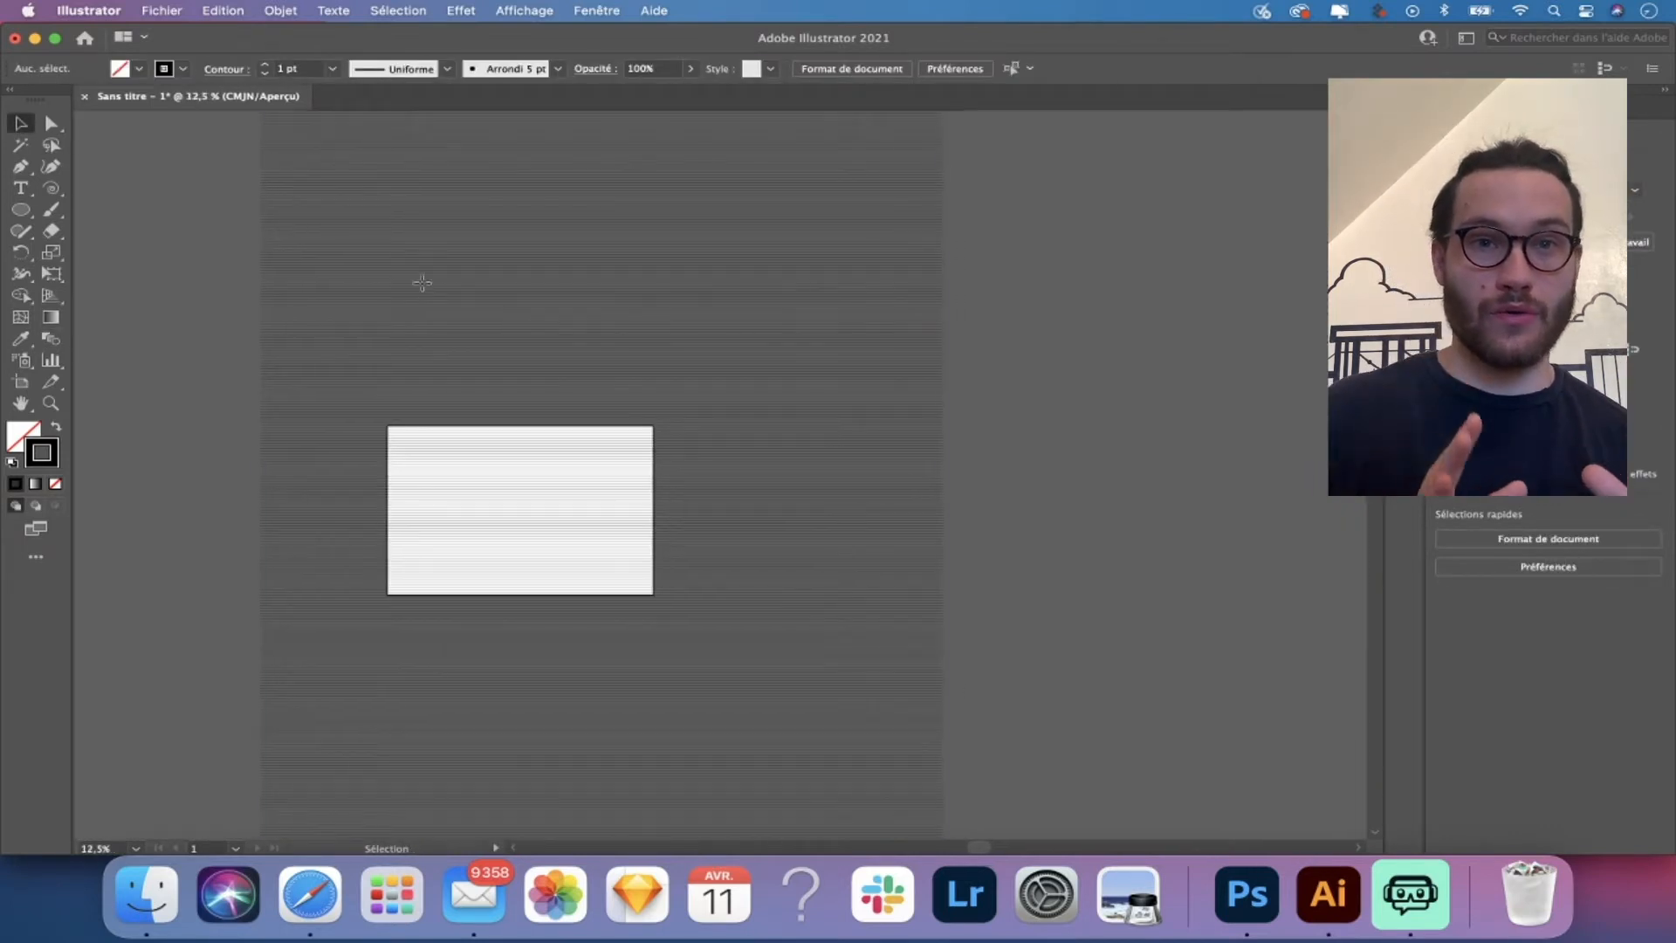
pyautogui.click(422, 282)
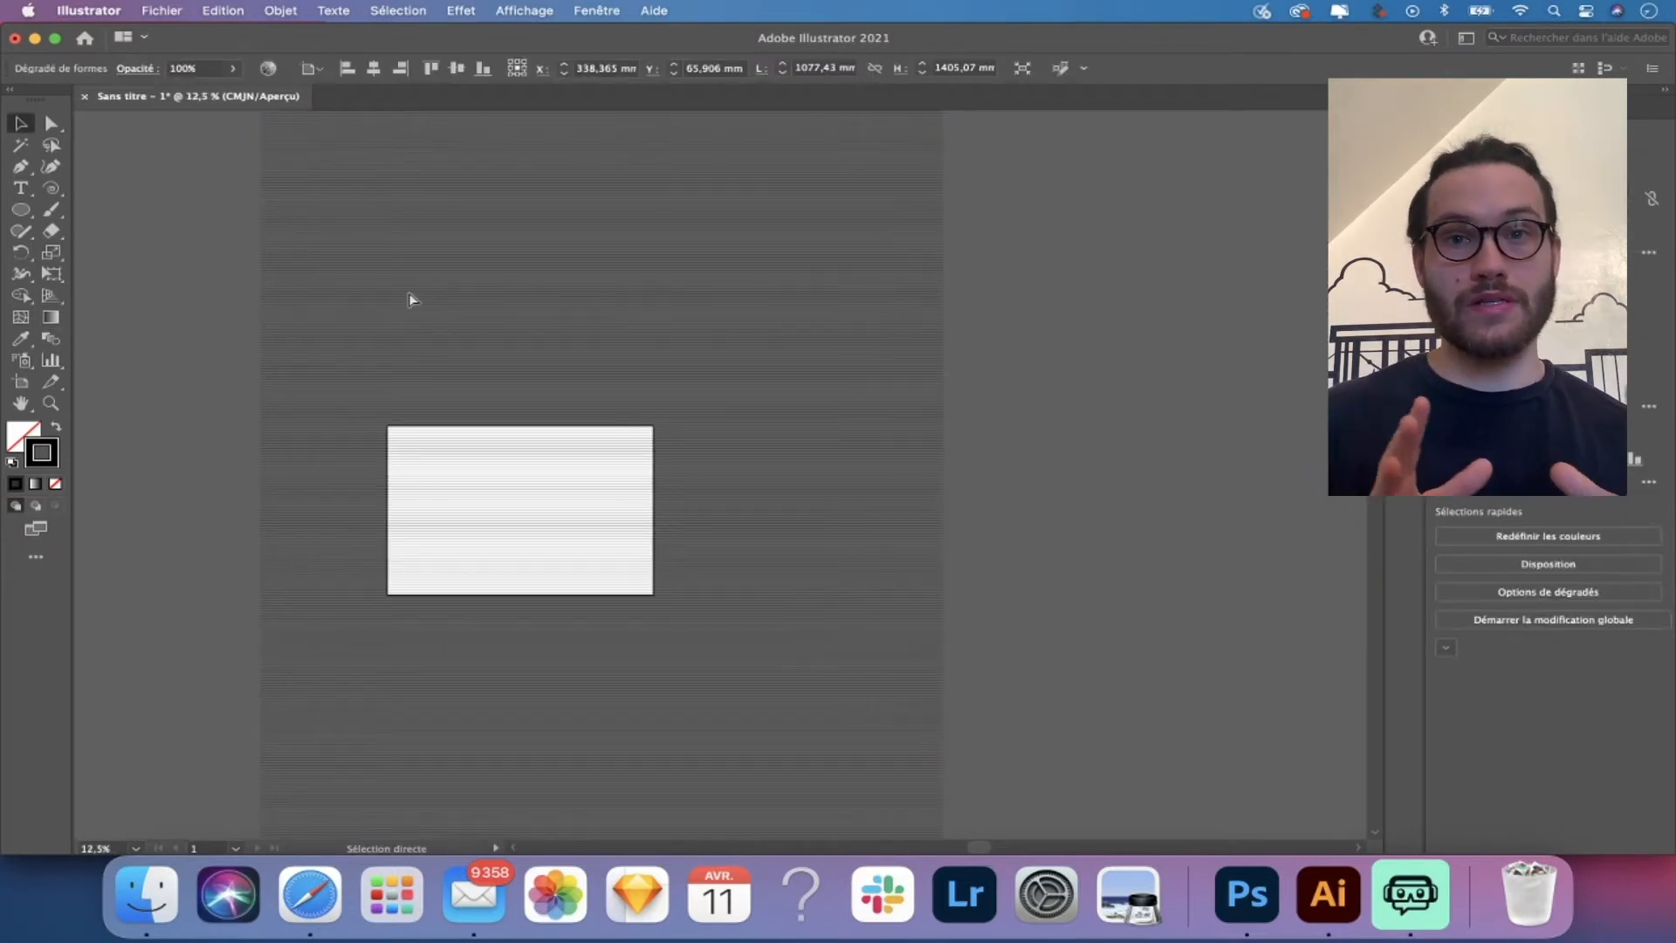
pyautogui.click(1240, 882)
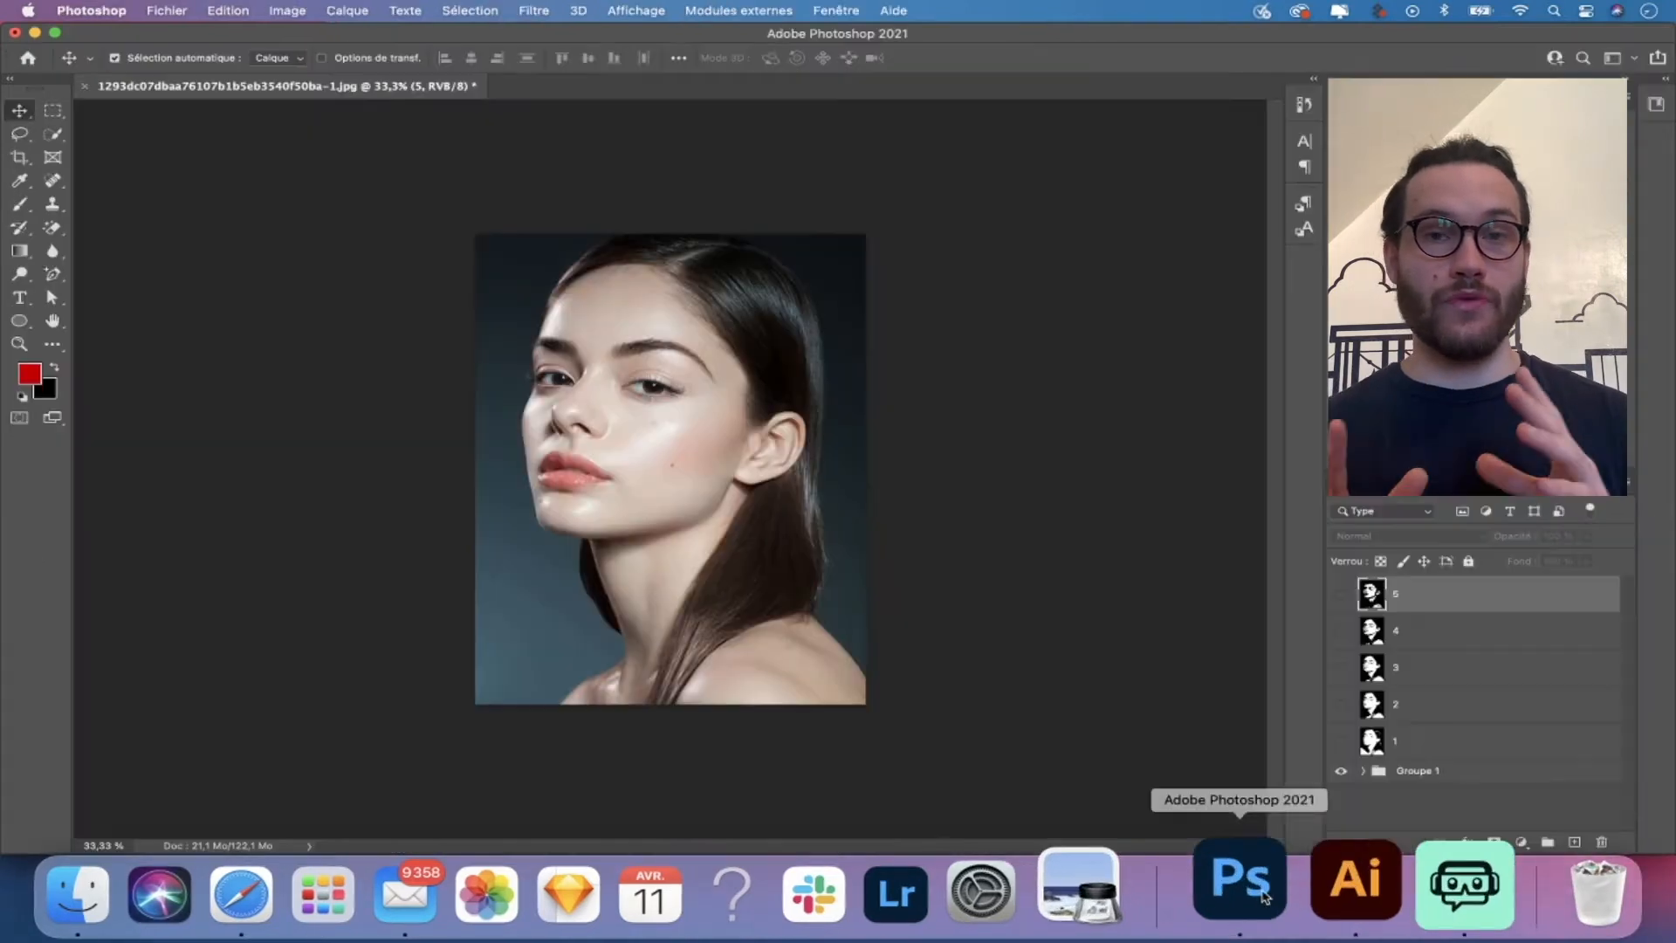
pyautogui.press('super+v')
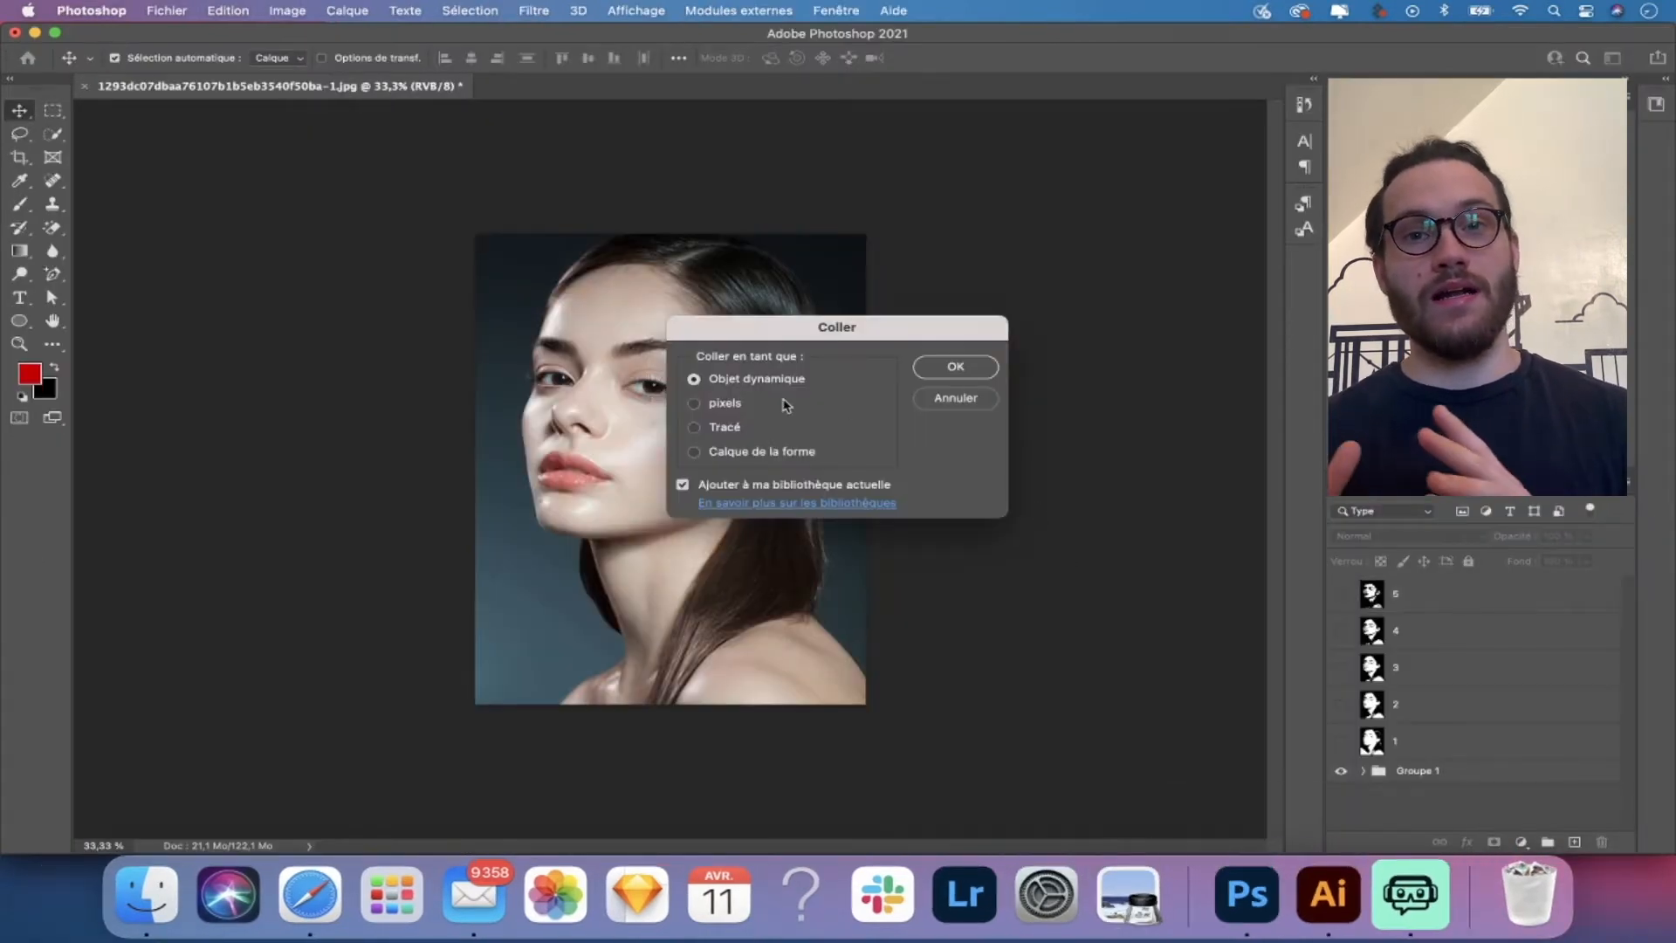
pyautogui.click(957, 398)
pyautogui.click(1323, 886)
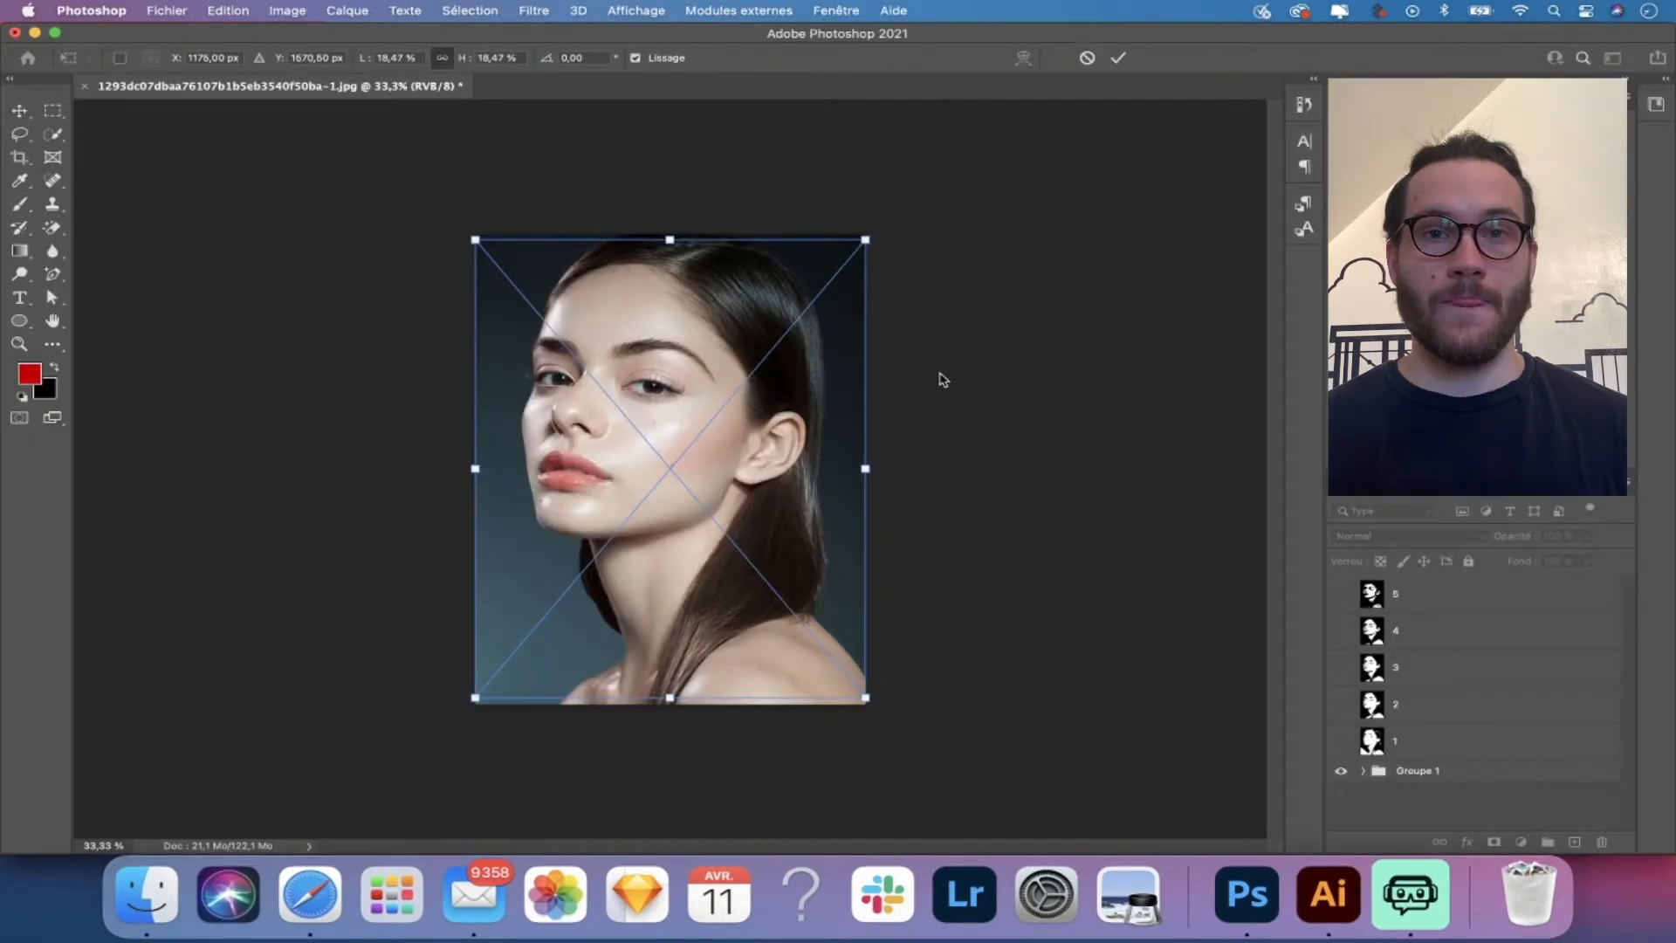
# - Enlarge the pasted line pattern proportionally to about 33.8% so it extends beyond the portrait
pyautogui.press('super+minus')
pyautogui.press('super+minus')
pyautogui.press('super+minus')
pyautogui.press('super+minus')
pyautogui.press('super+minus')
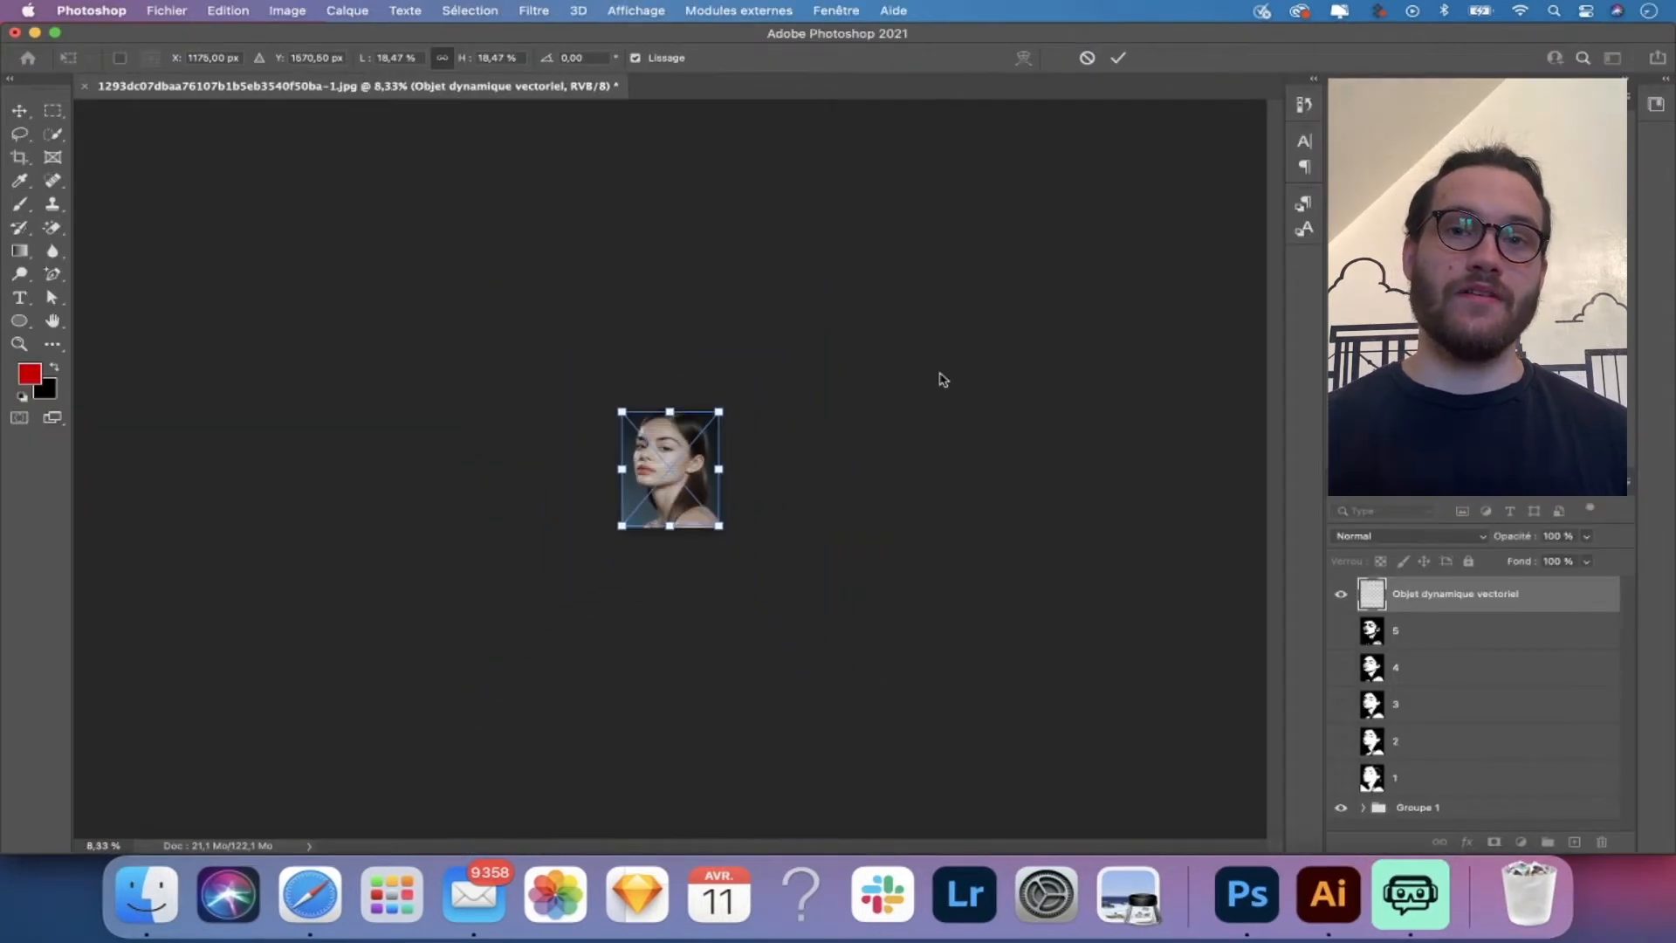
pyautogui.moveTo(719, 411); pyautogui.dragTo(799, 316)
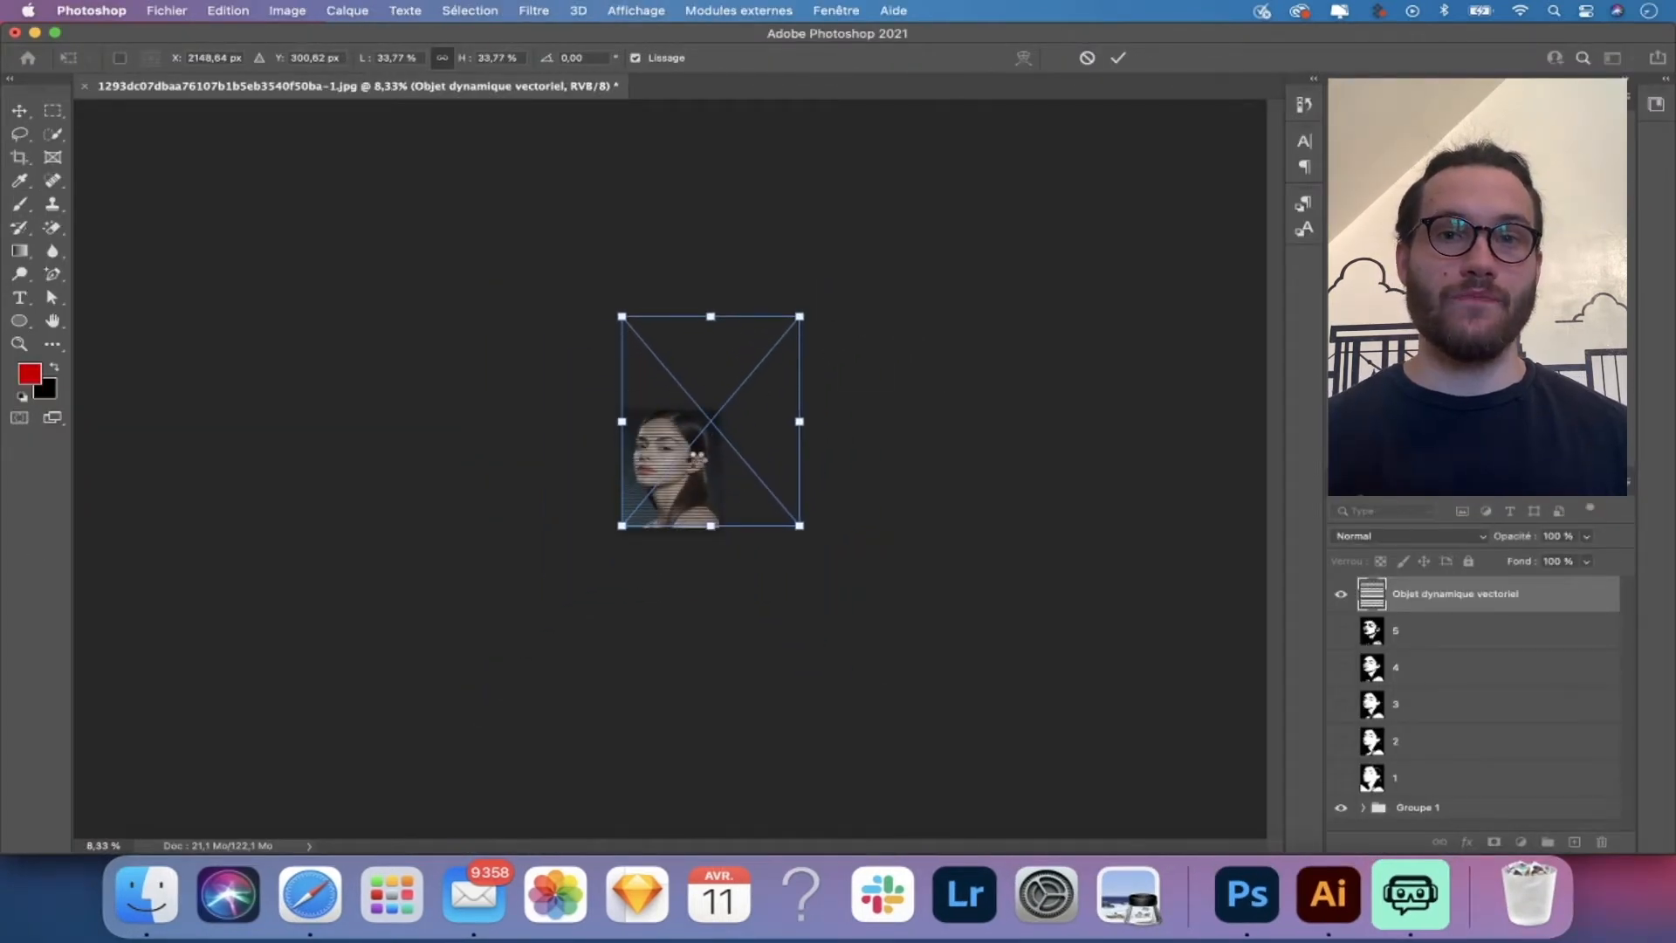
pyautogui.press('Return')
# - Move the line pattern with Free Transform so it is centred over the portrait
pyautogui.press('super+plus')
pyautogui.press('super+plus')
pyautogui.press('super+t')
pyautogui.moveTo(733, 417); pyautogui.dragTo(657, 489)
pyautogui.press('Return')
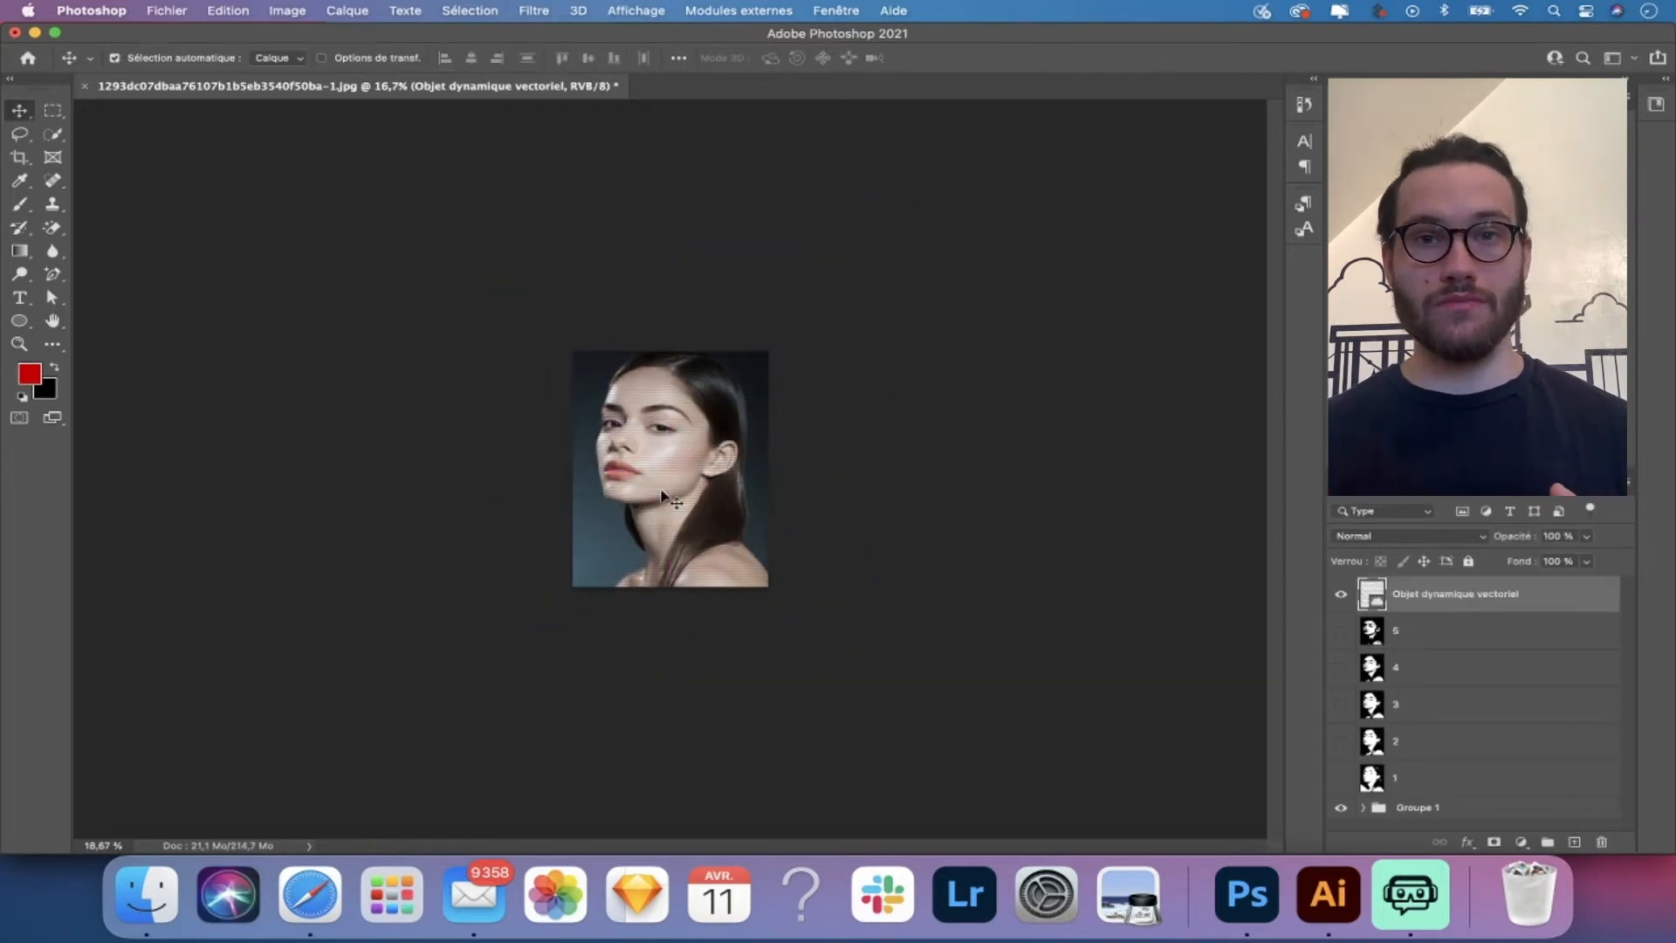
# - Enlarge the line pattern further with Free Transform and recentre it over the portrait
pyautogui.press('super+plus')
pyautogui.press('super+minus')
pyautogui.press('super+minus')
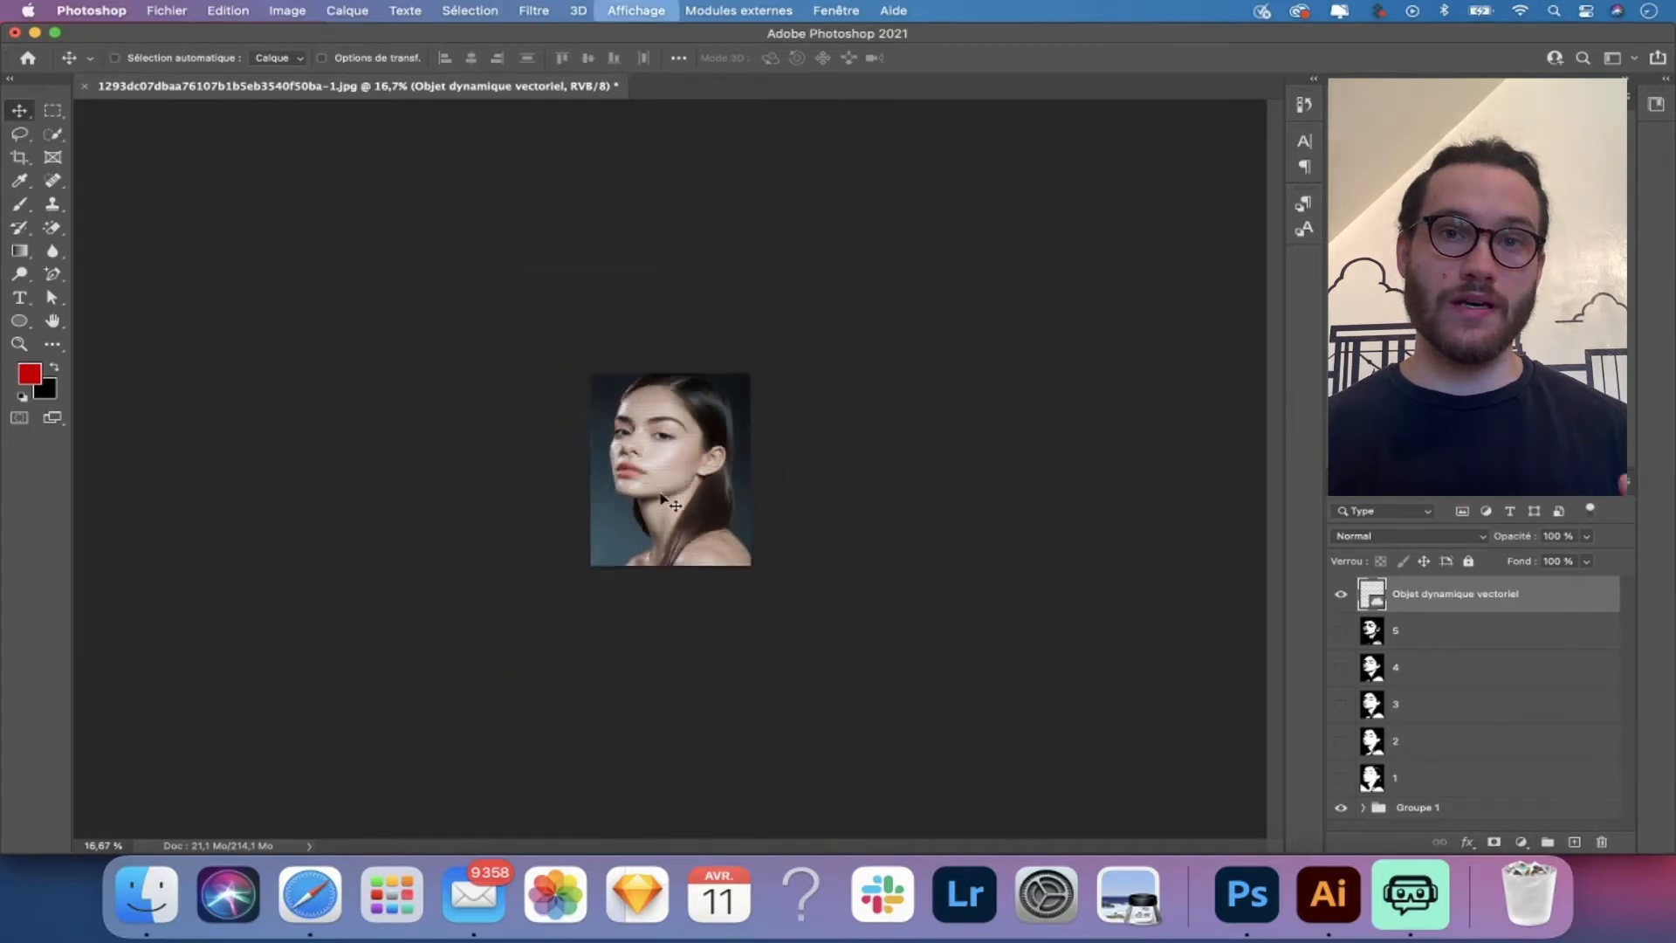
pyautogui.press('super+t')
pyautogui.moveTo(828, 314); pyautogui.dragTo(869, 265)
pyautogui.moveTo(808, 333); pyautogui.dragTo(788, 362)
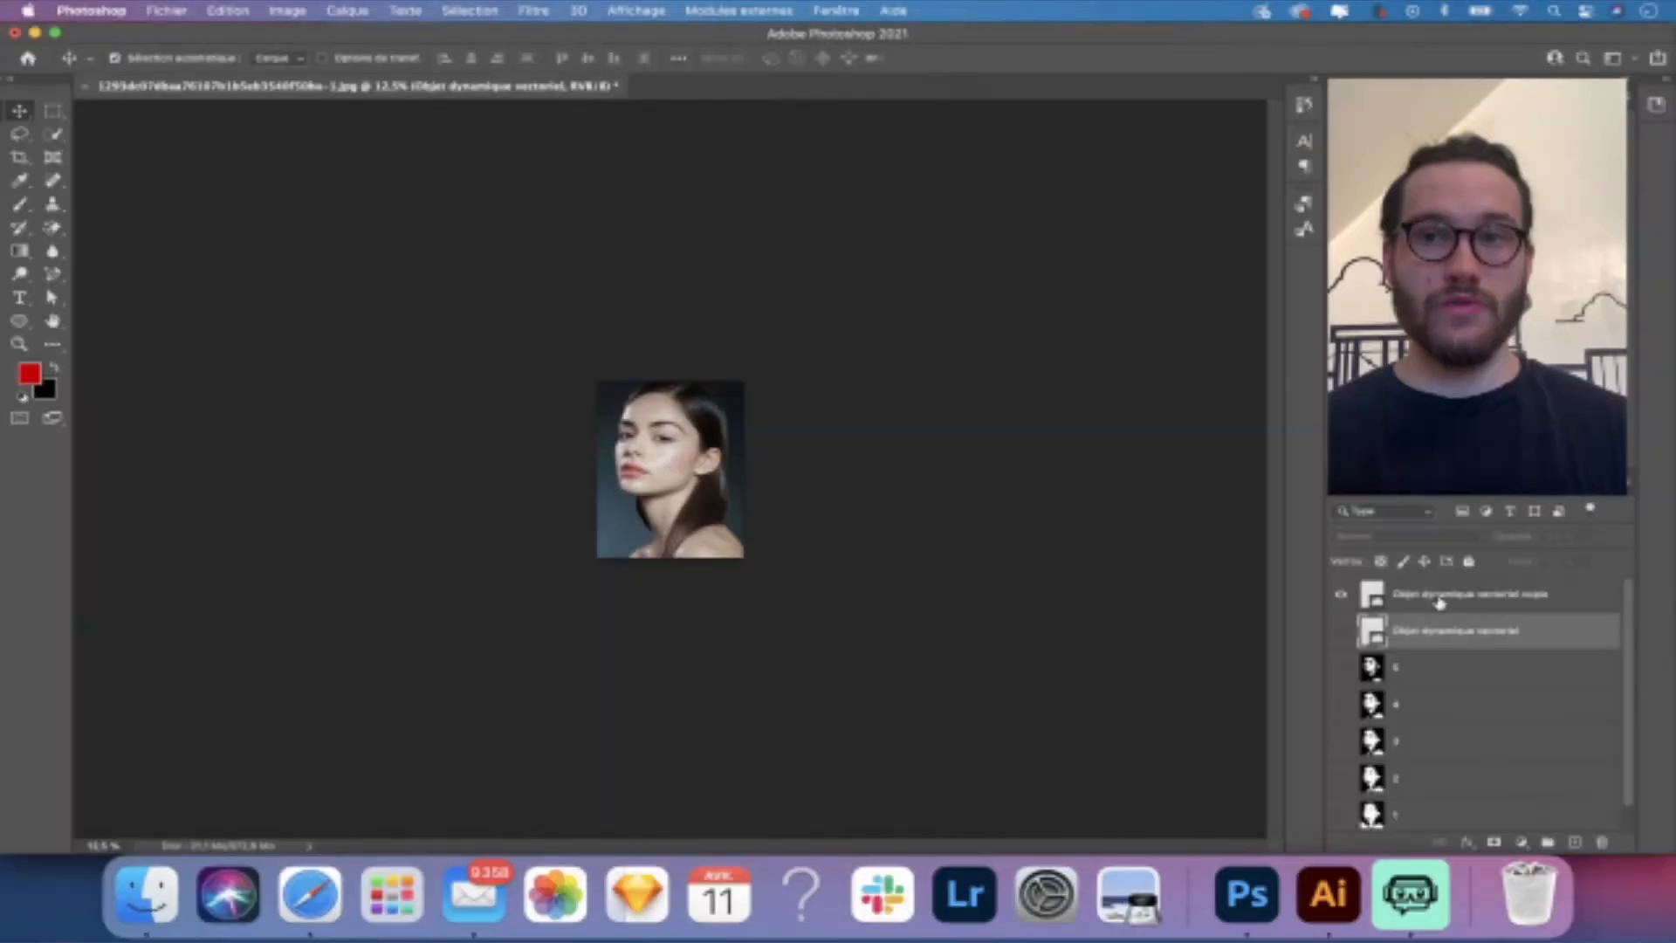
# - Apply a sine Wave filter to the line pattern copy with 5 generators, wavelength 632–633, amplitude 5–35, scale 100% and repeated edge pixels
pyautogui.click(1439, 602)
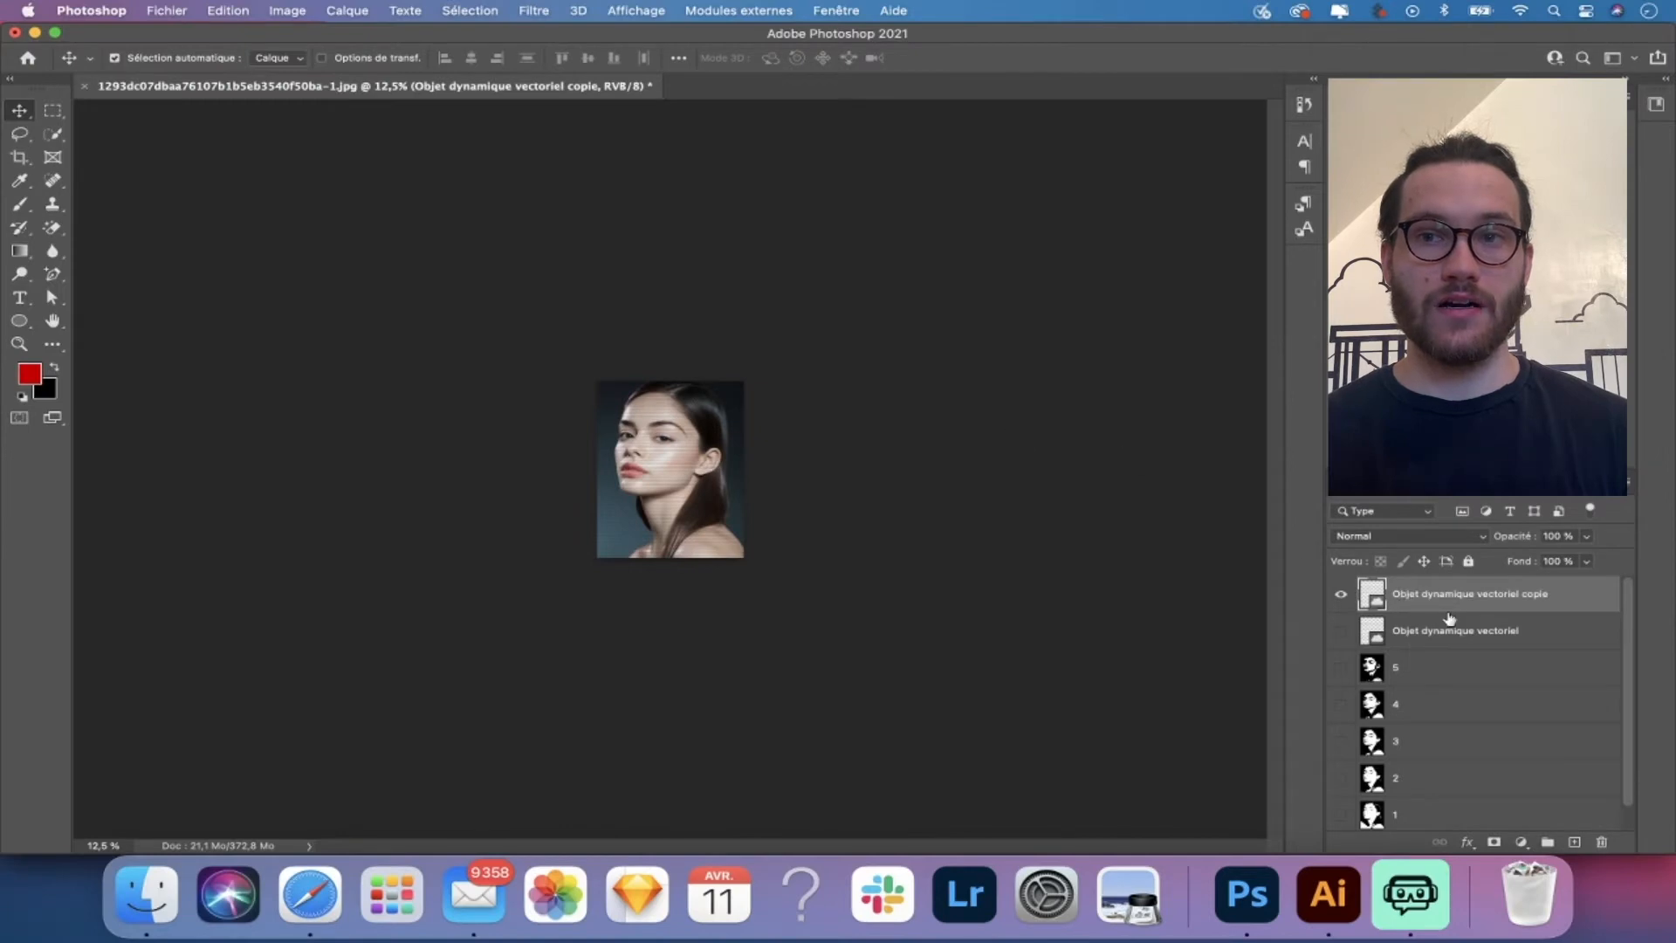
pyautogui.click(526, 10)
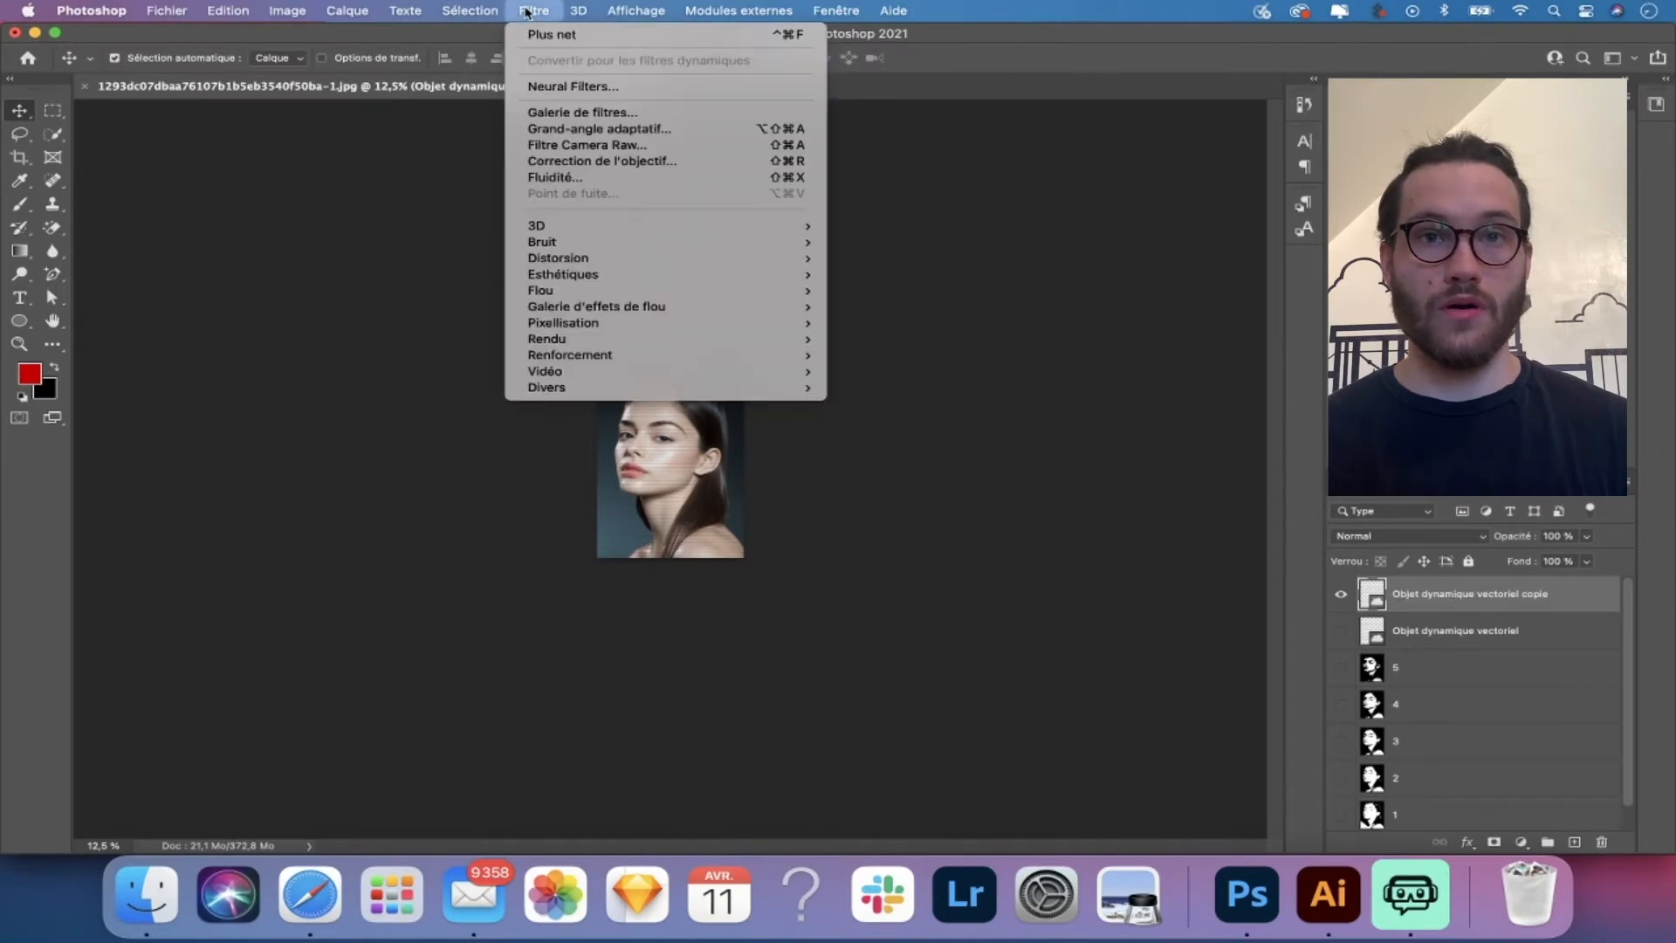
pyautogui.moveTo(654, 257)
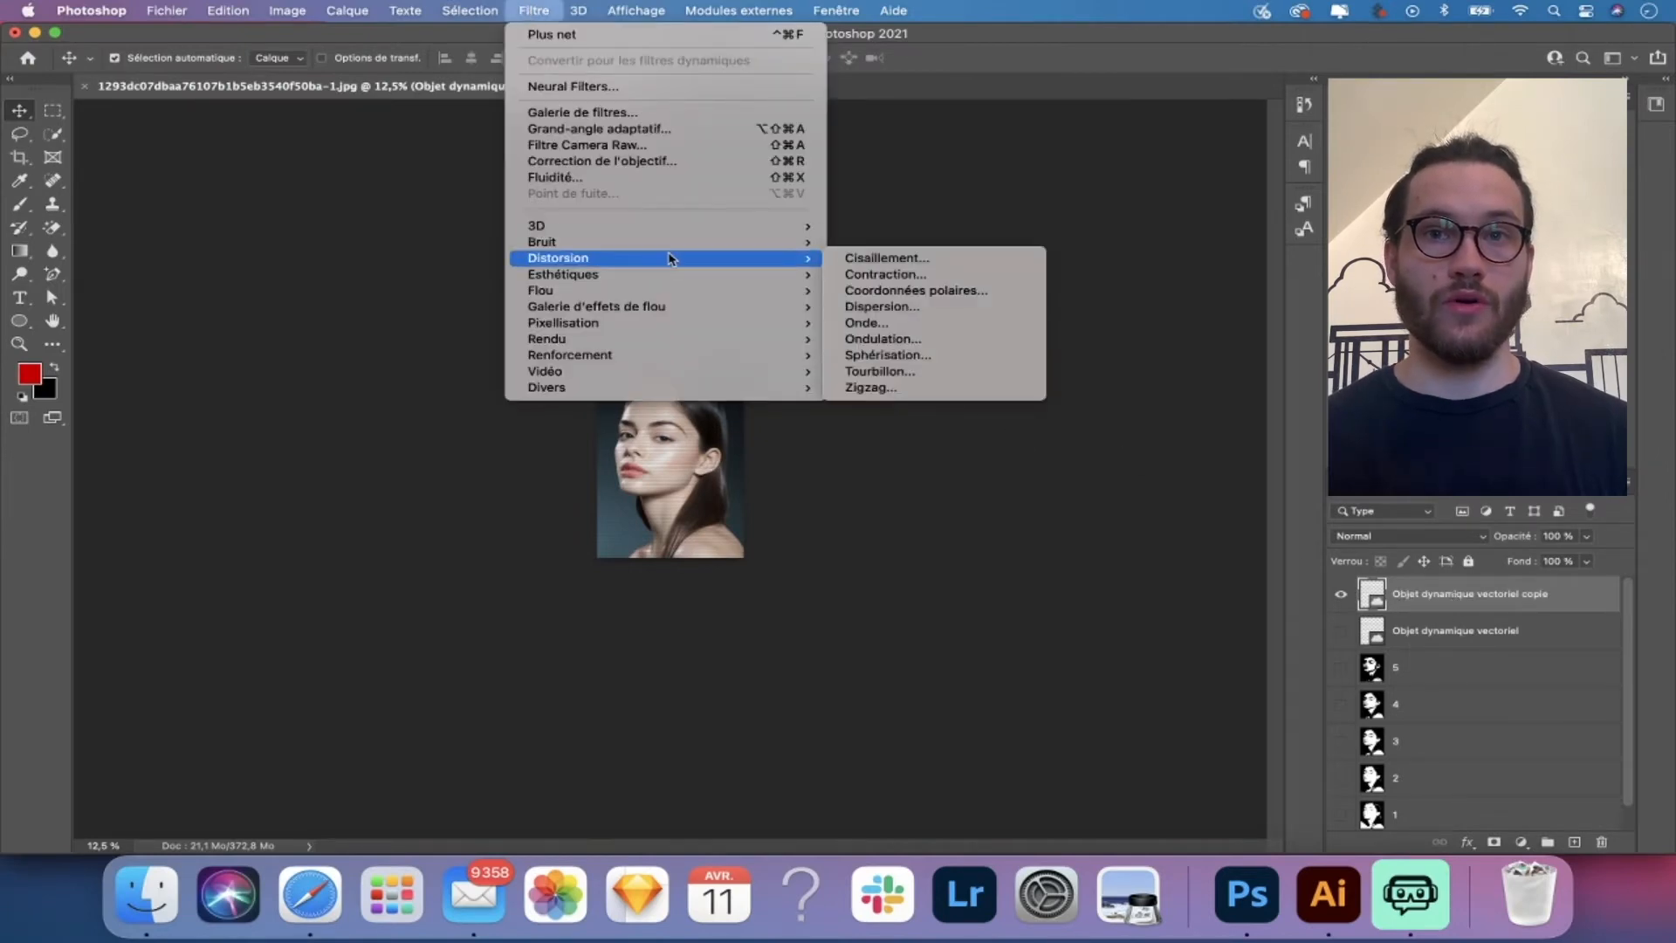
pyautogui.click(969, 323)
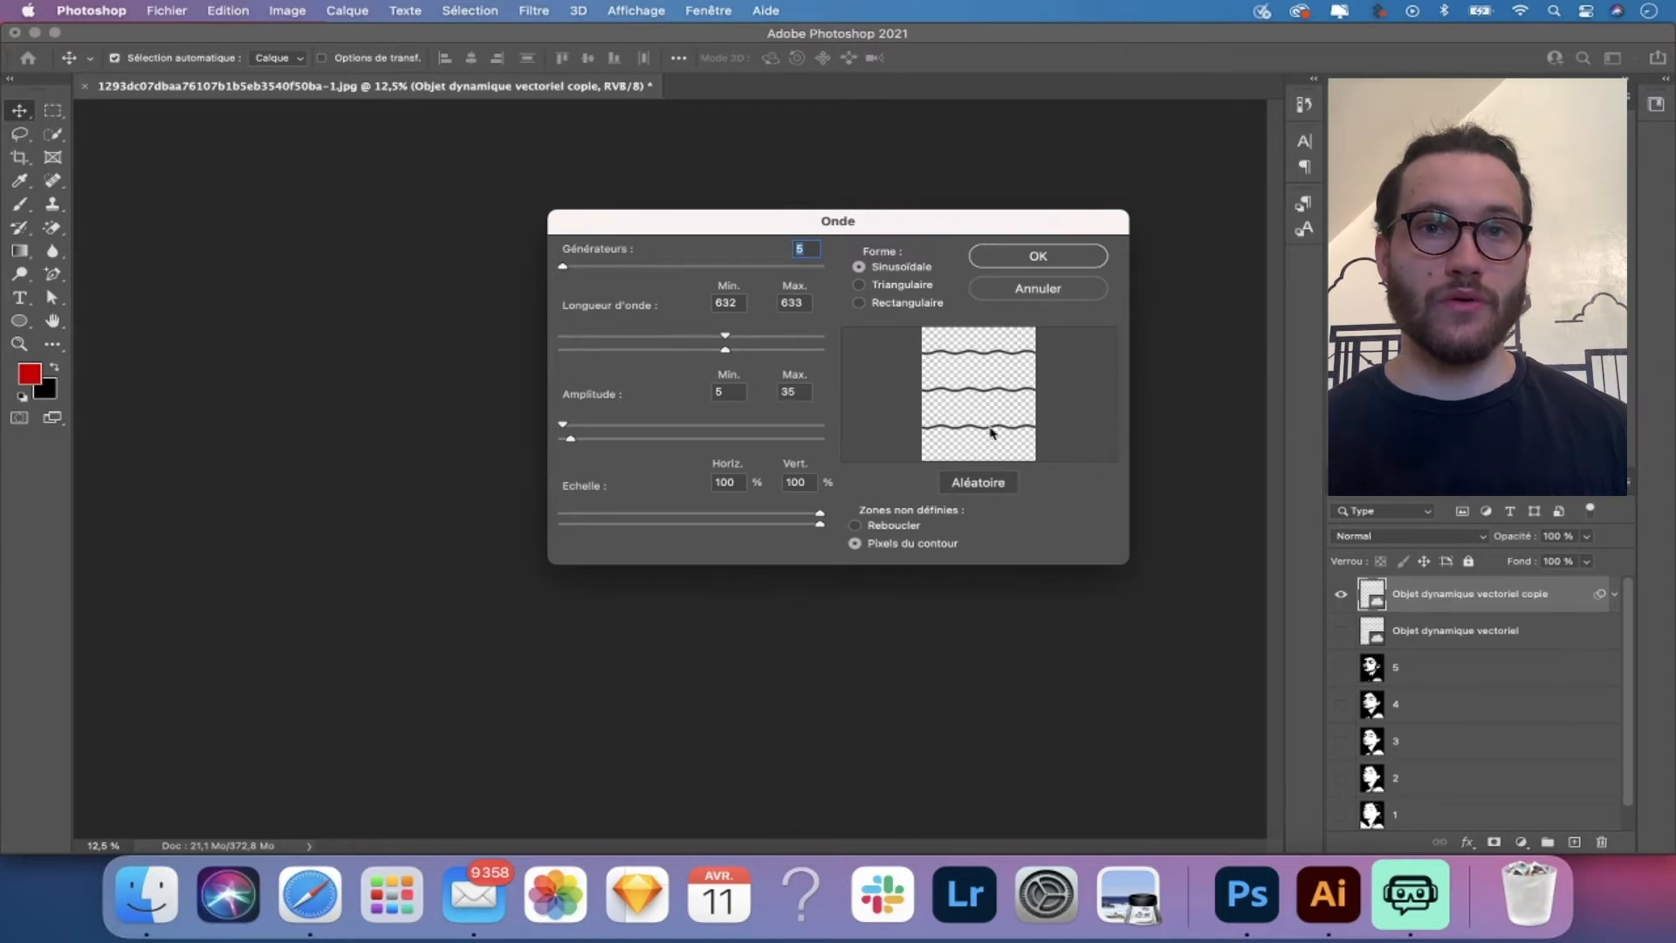
pyautogui.click(1033, 256)
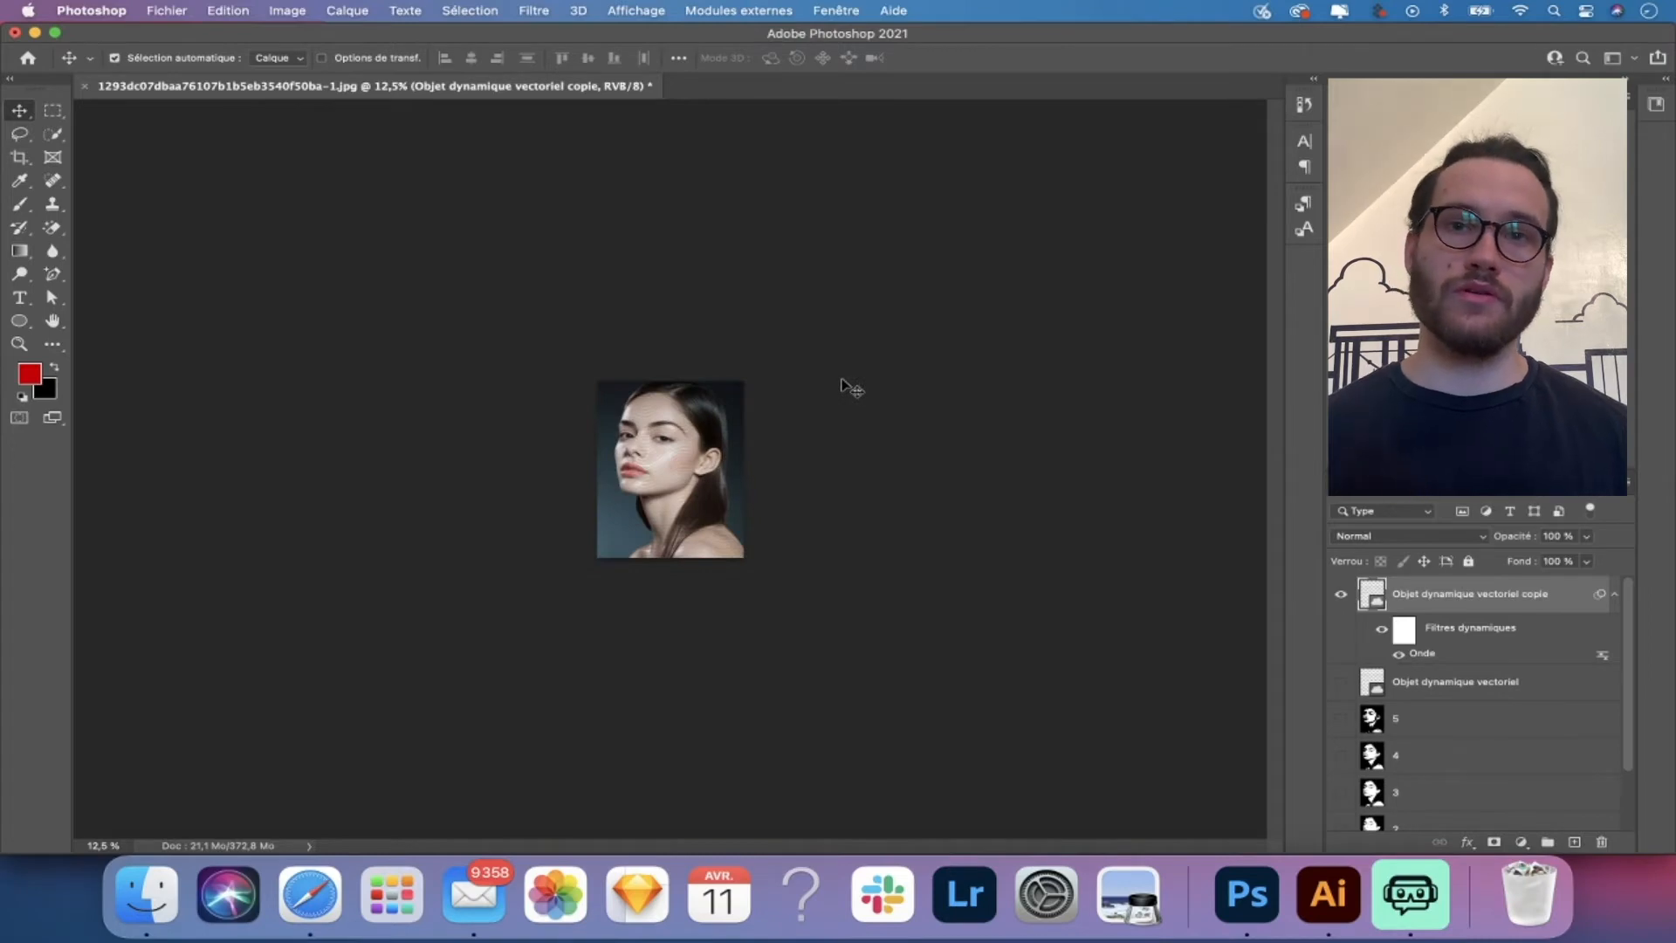
# - Duplicate the line pattern layer that carries the Wave filter
pyautogui.press('super+plus')
pyautogui.press('super+plus')
pyautogui.press('super+plus')
pyautogui.press('super+plus')
pyautogui.press('super+plus')
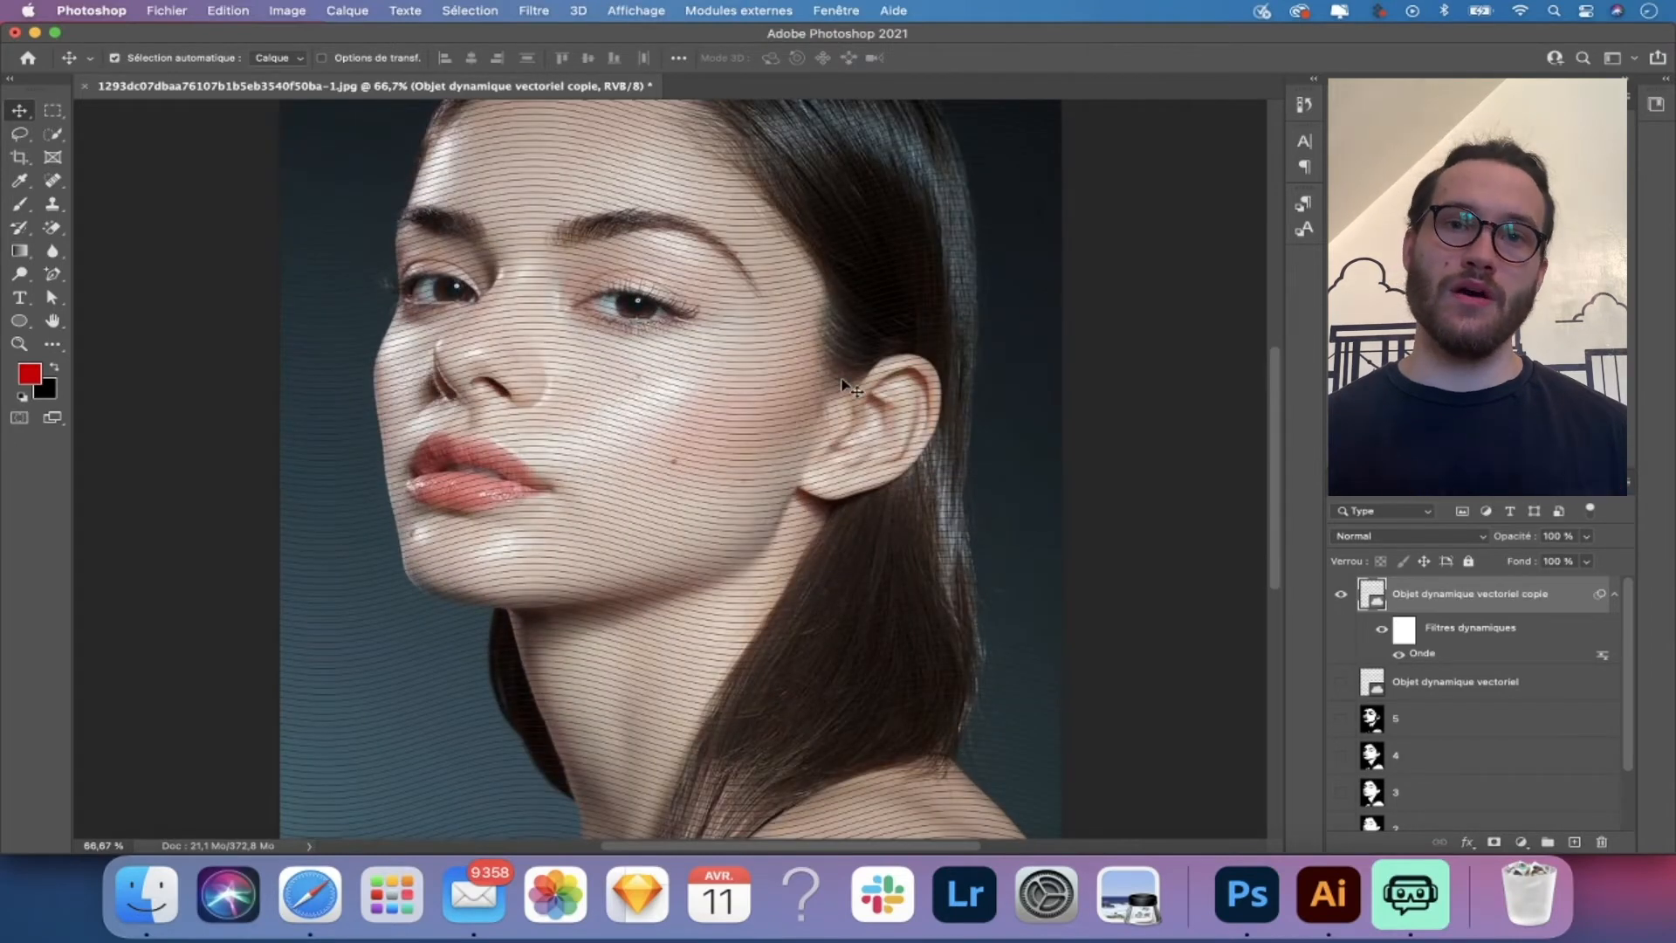
pyautogui.press('super+minus')
pyautogui.press('super+minus')
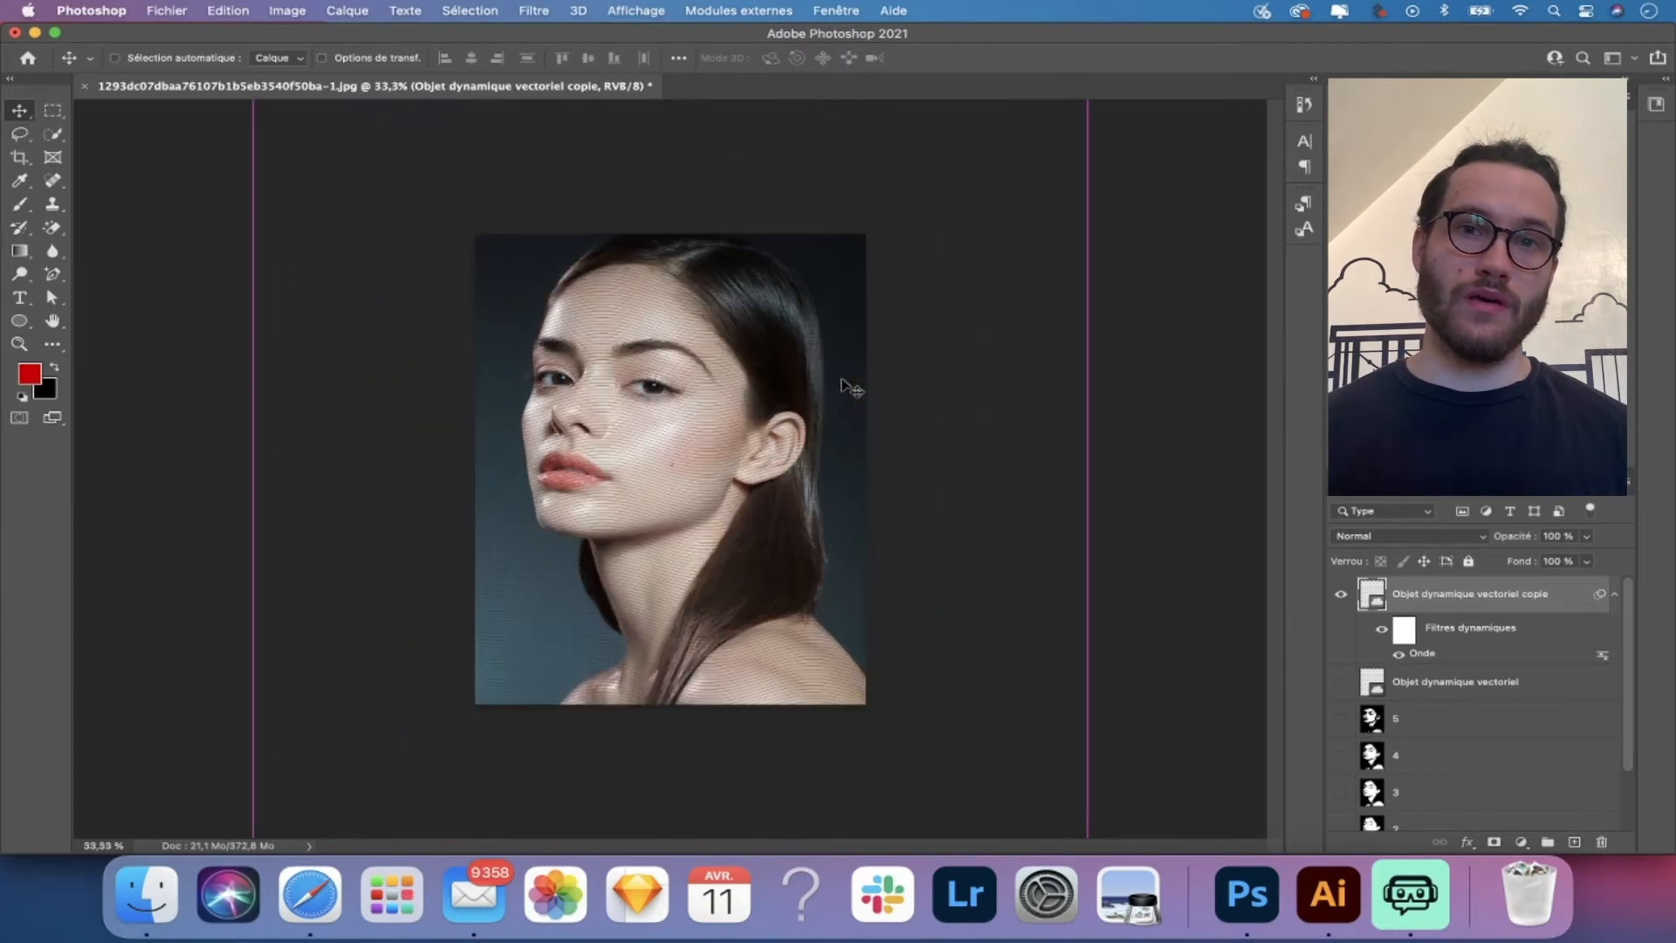
pyautogui.press('super+j')
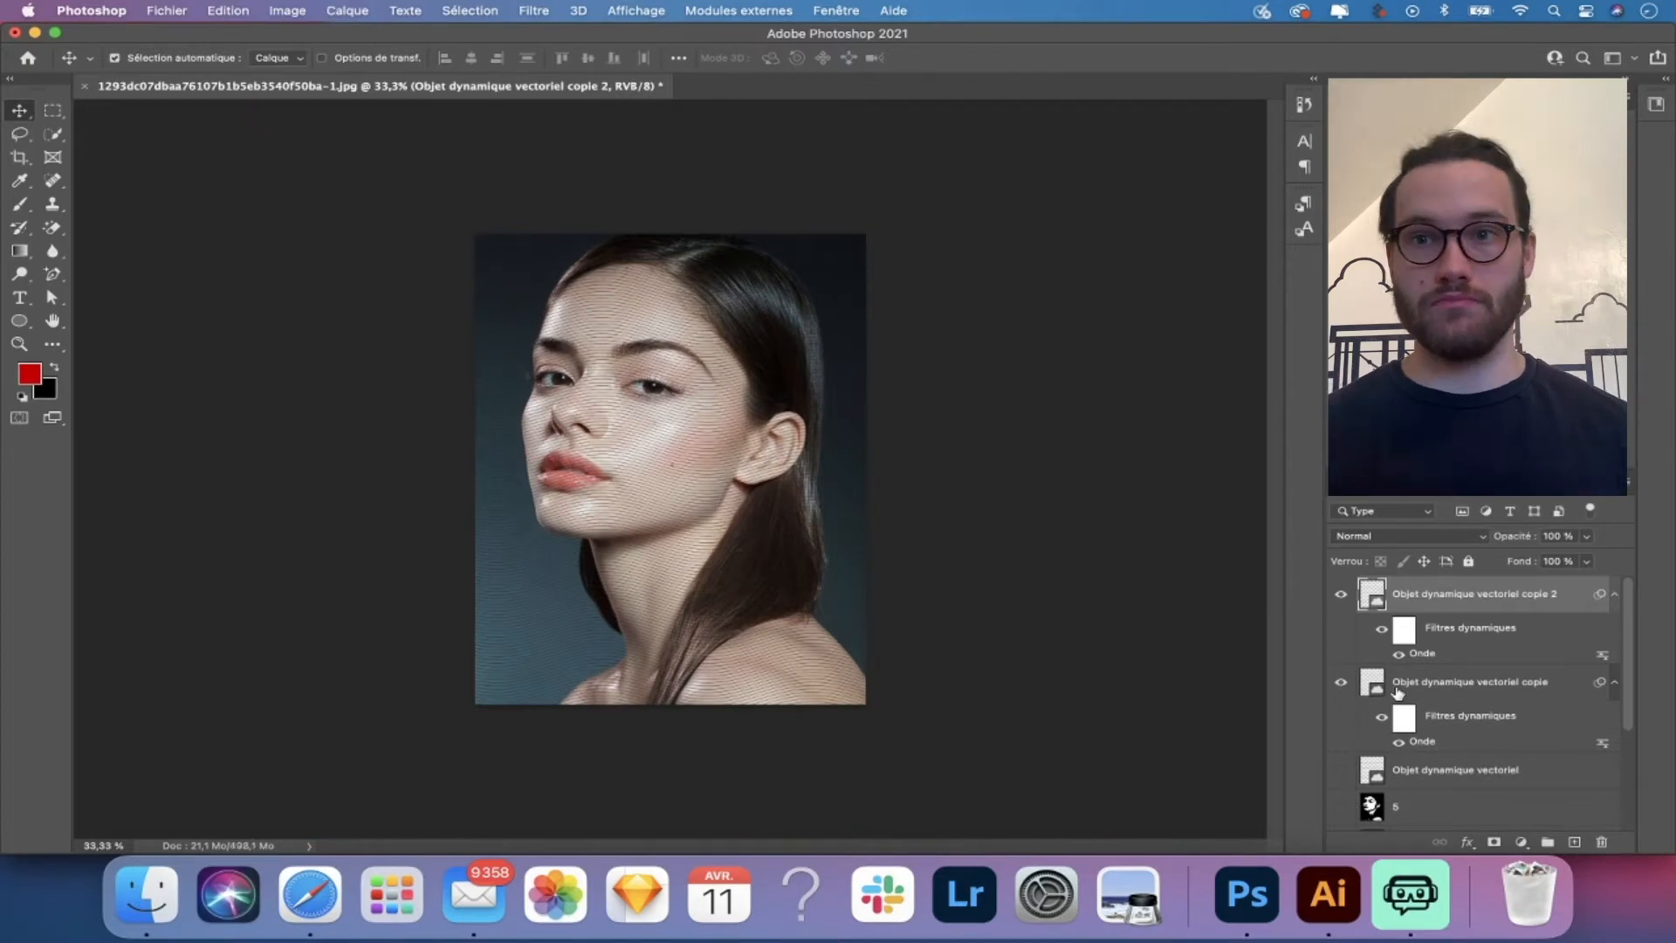
# - Merge the two wave-filtered line pattern layers into one layer and name it 1
pyautogui.keyDown('super'); pyautogui.click(1428, 690); pyautogui.keyUp('super')
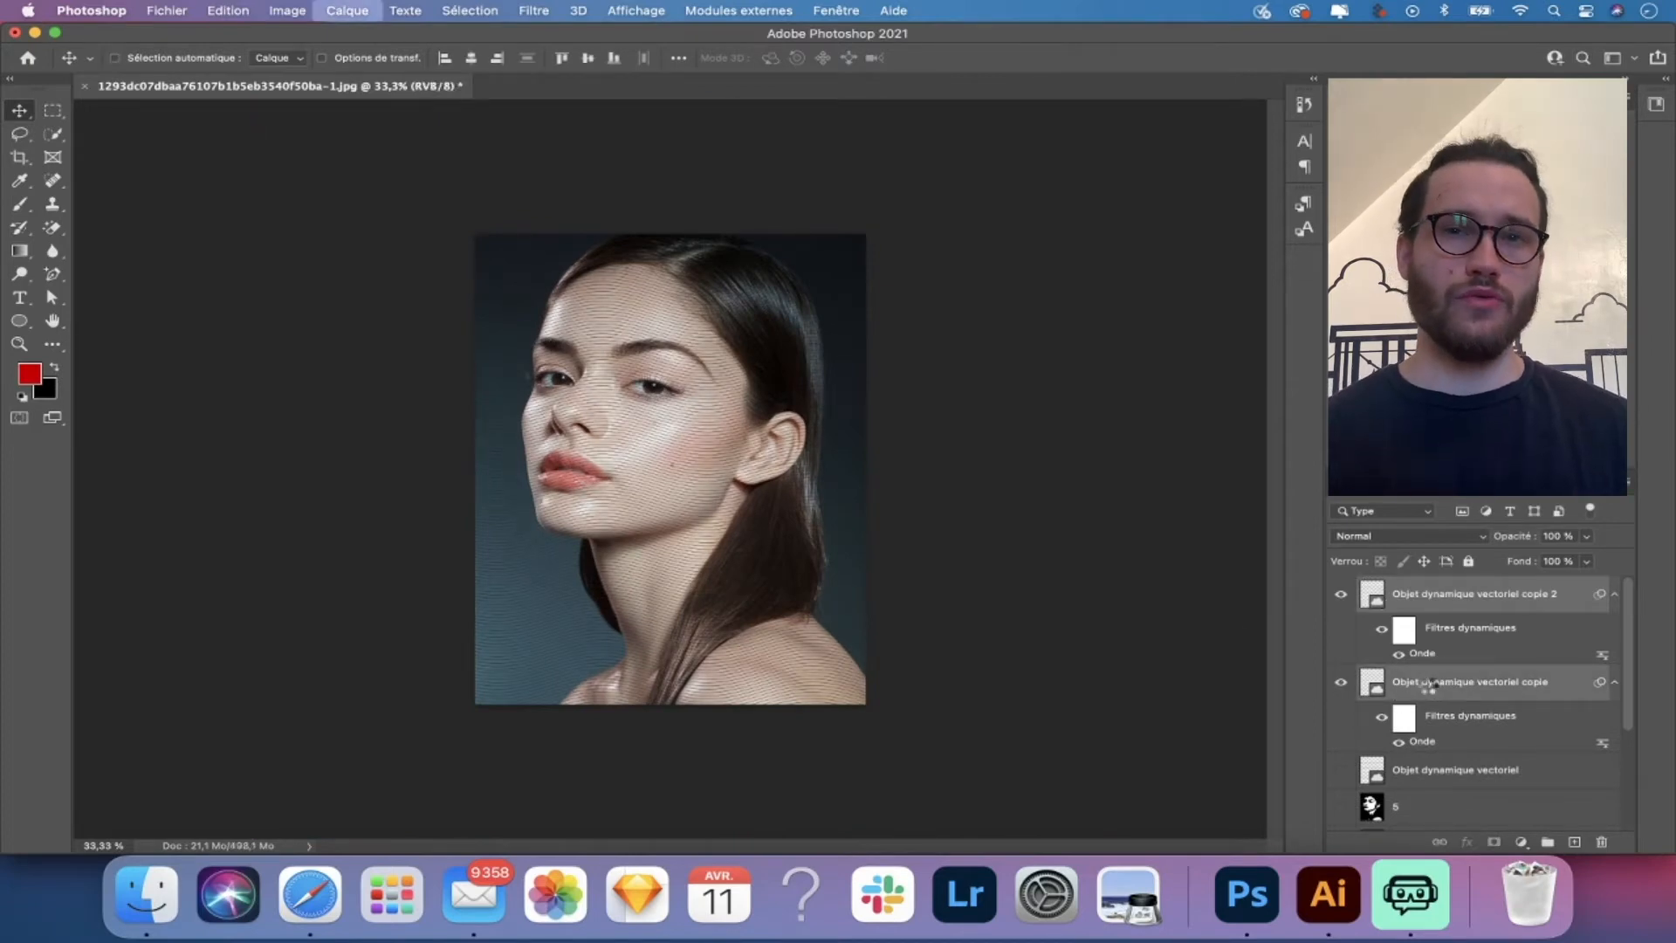
pyautogui.press('super+e')
pyautogui.write('t')
pyautogui.press('Return')
pyautogui.scroll(-1, 1475, 663)
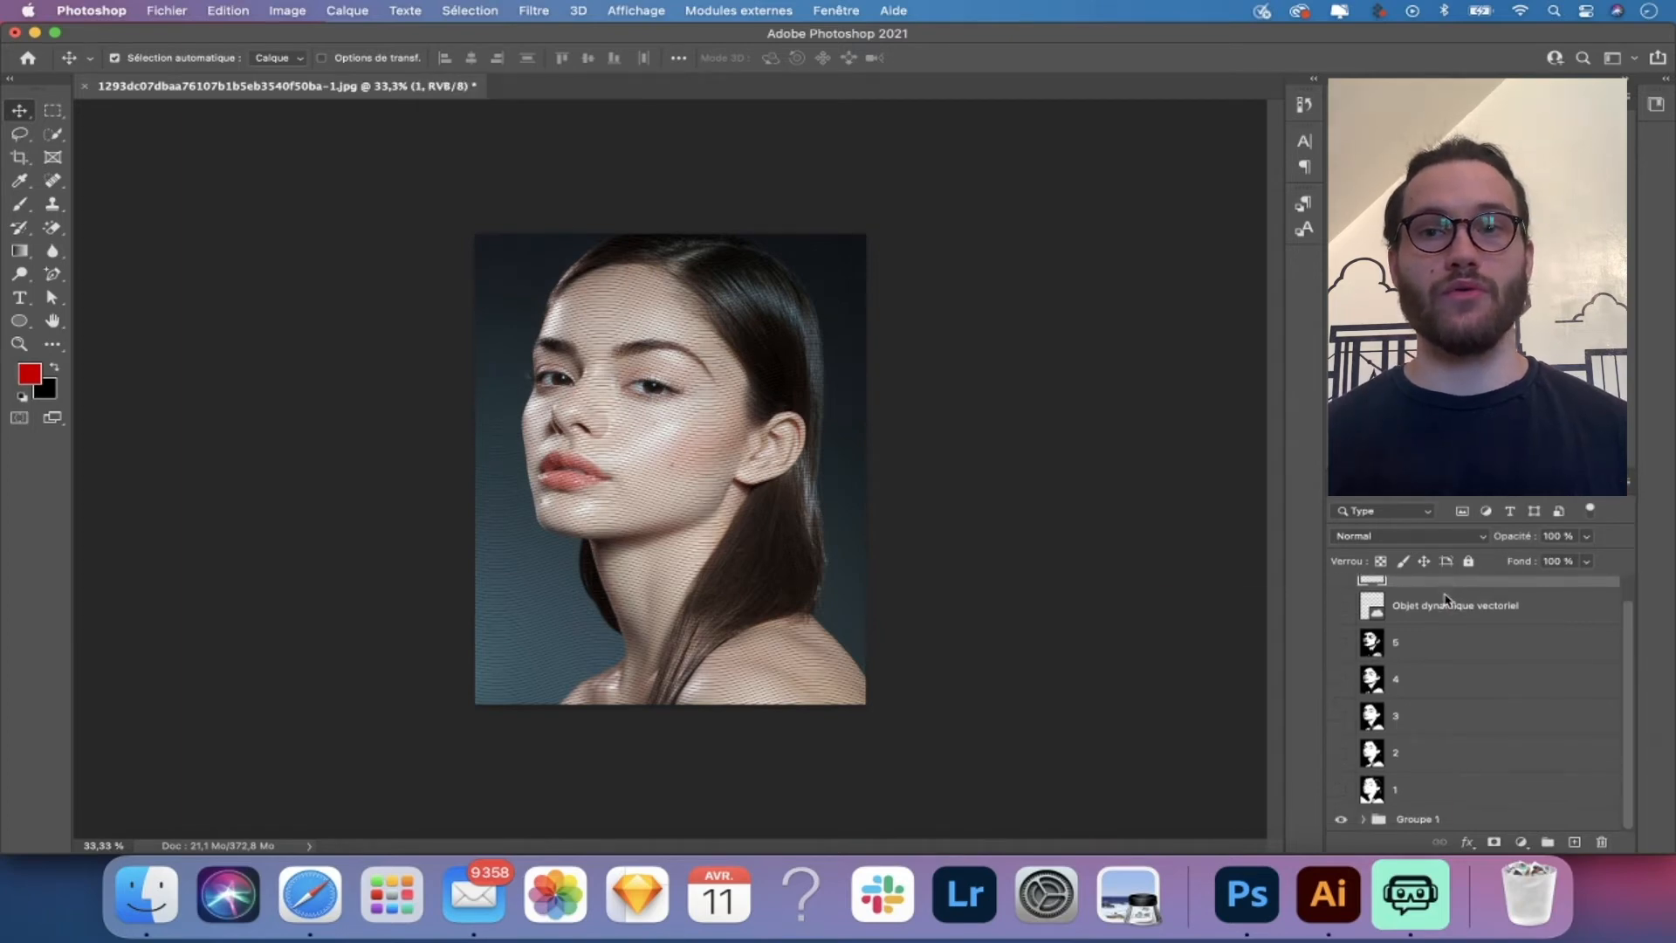
# - Convert the merged line pattern layer 1 into a smart object
pyautogui.rightClick(1490, 606)
pyautogui.scroll(1, 1487, 609)
pyautogui.click(1491, 601)
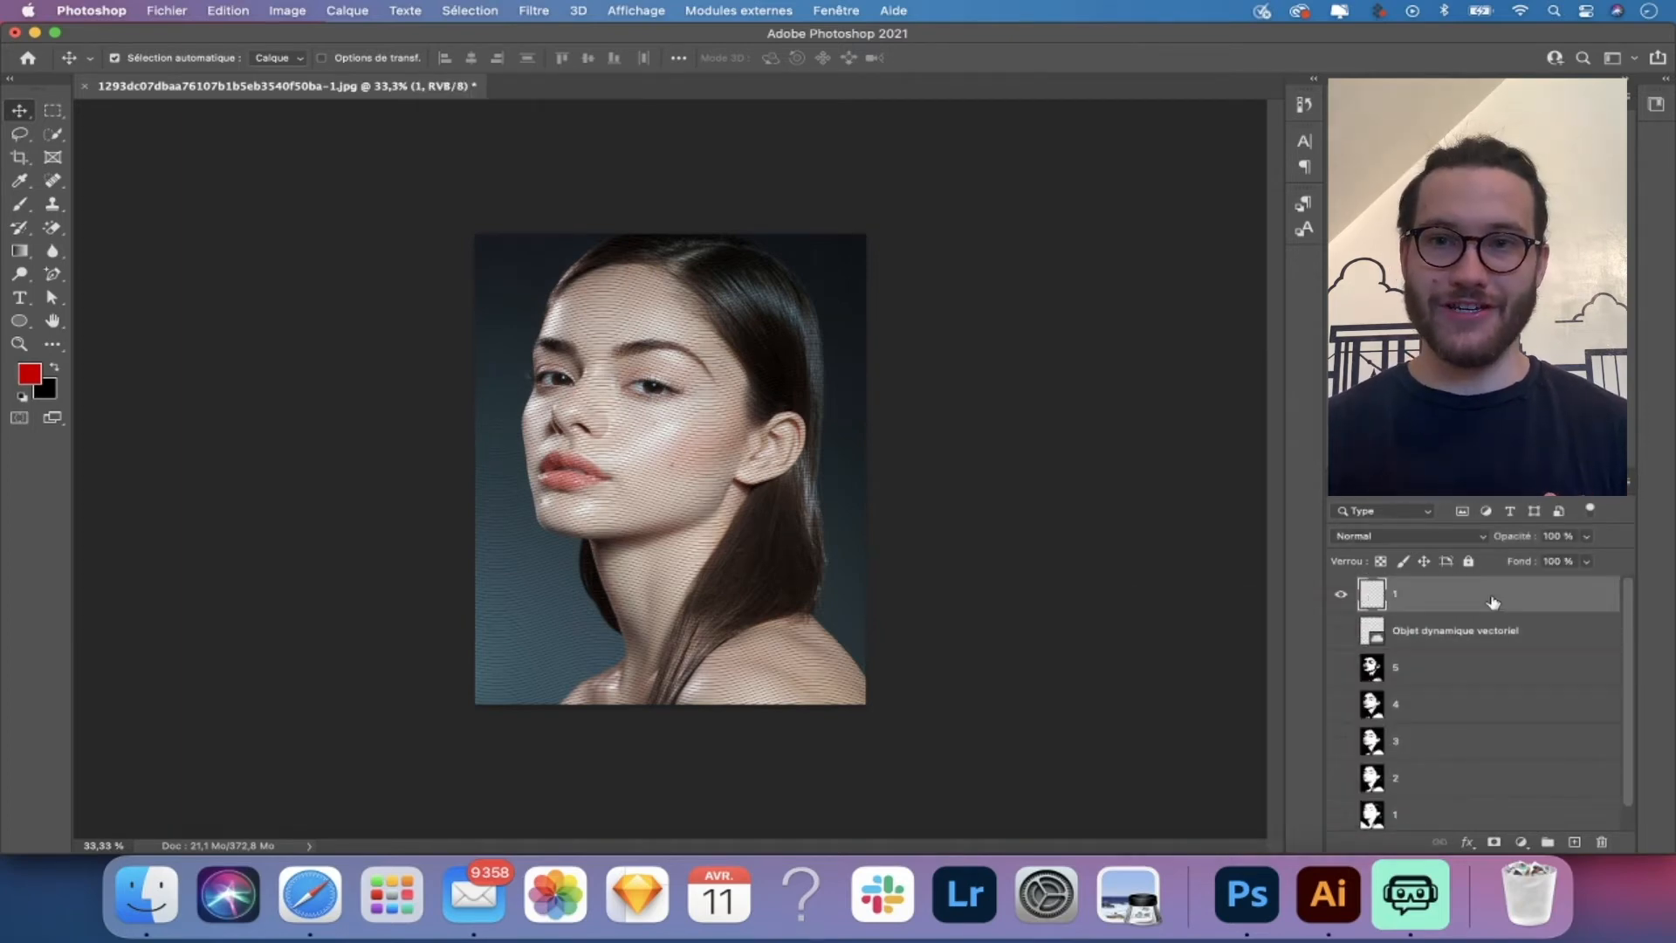
pyautogui.rightClick(1491, 599)
pyautogui.scroll(-3, 1309, 768)
pyautogui.click(1309, 739)
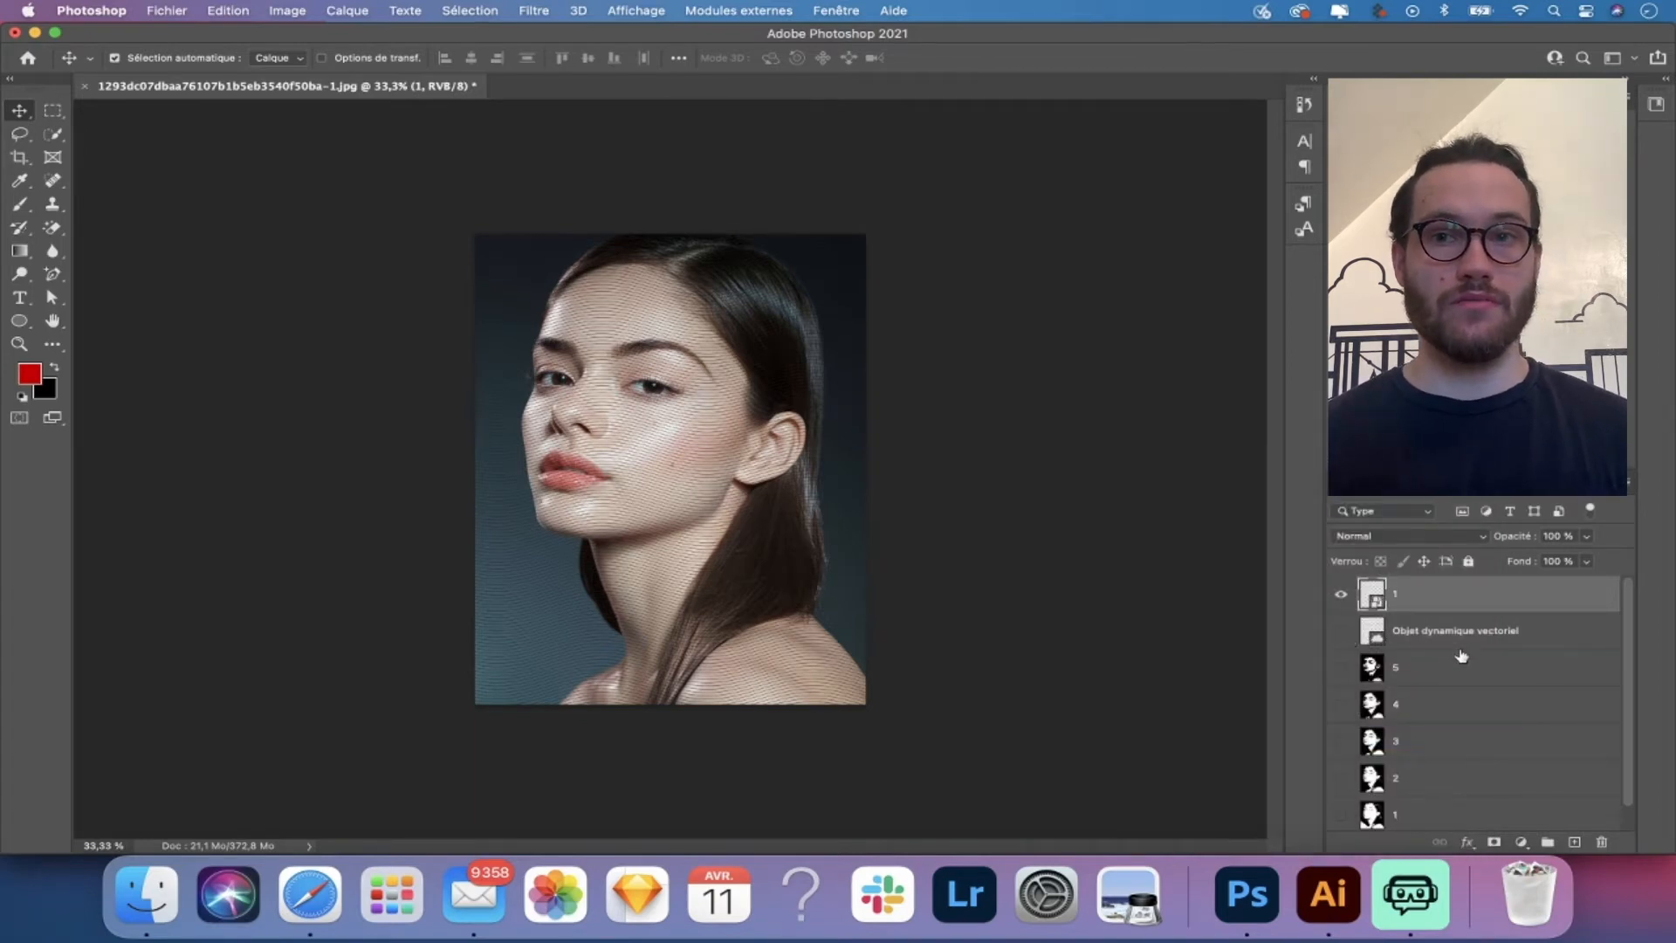
# - Duplicate the line pattern smart object 1 four times
pyautogui.press('super+j')
pyautogui.press('super+j')
pyautogui.press('super+j')
pyautogui.press('super+j')
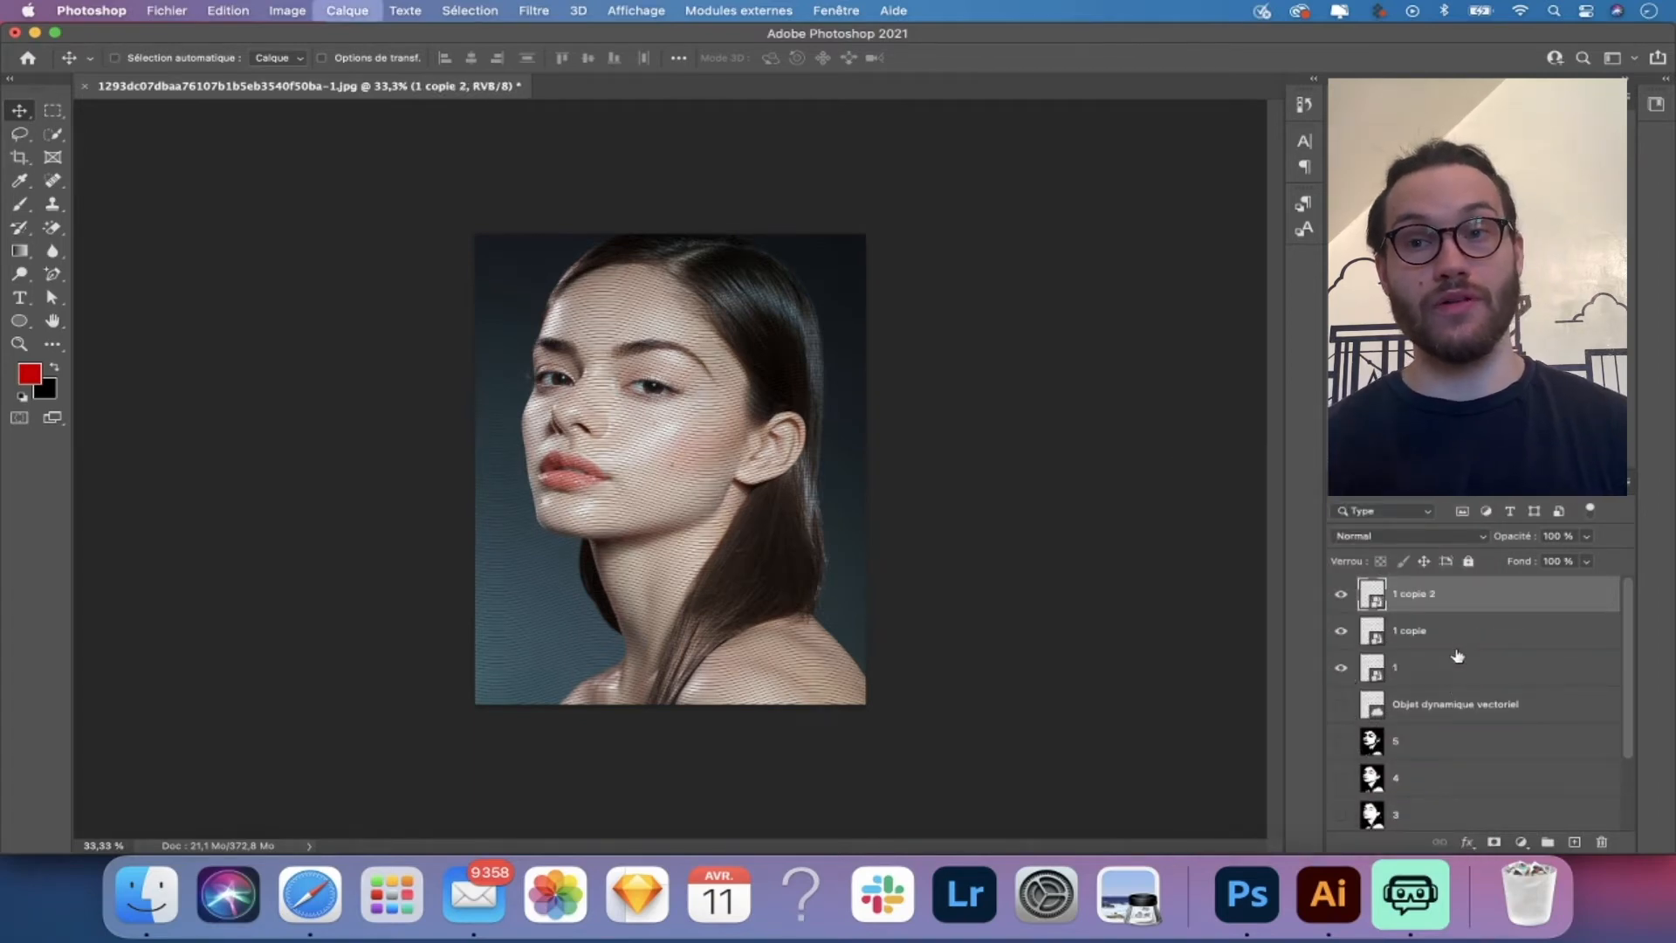
# - Rename the four line pattern copies 2, 3, 4 and 5, in order from lowest to highest
pyautogui.doubleClick(1415, 706)
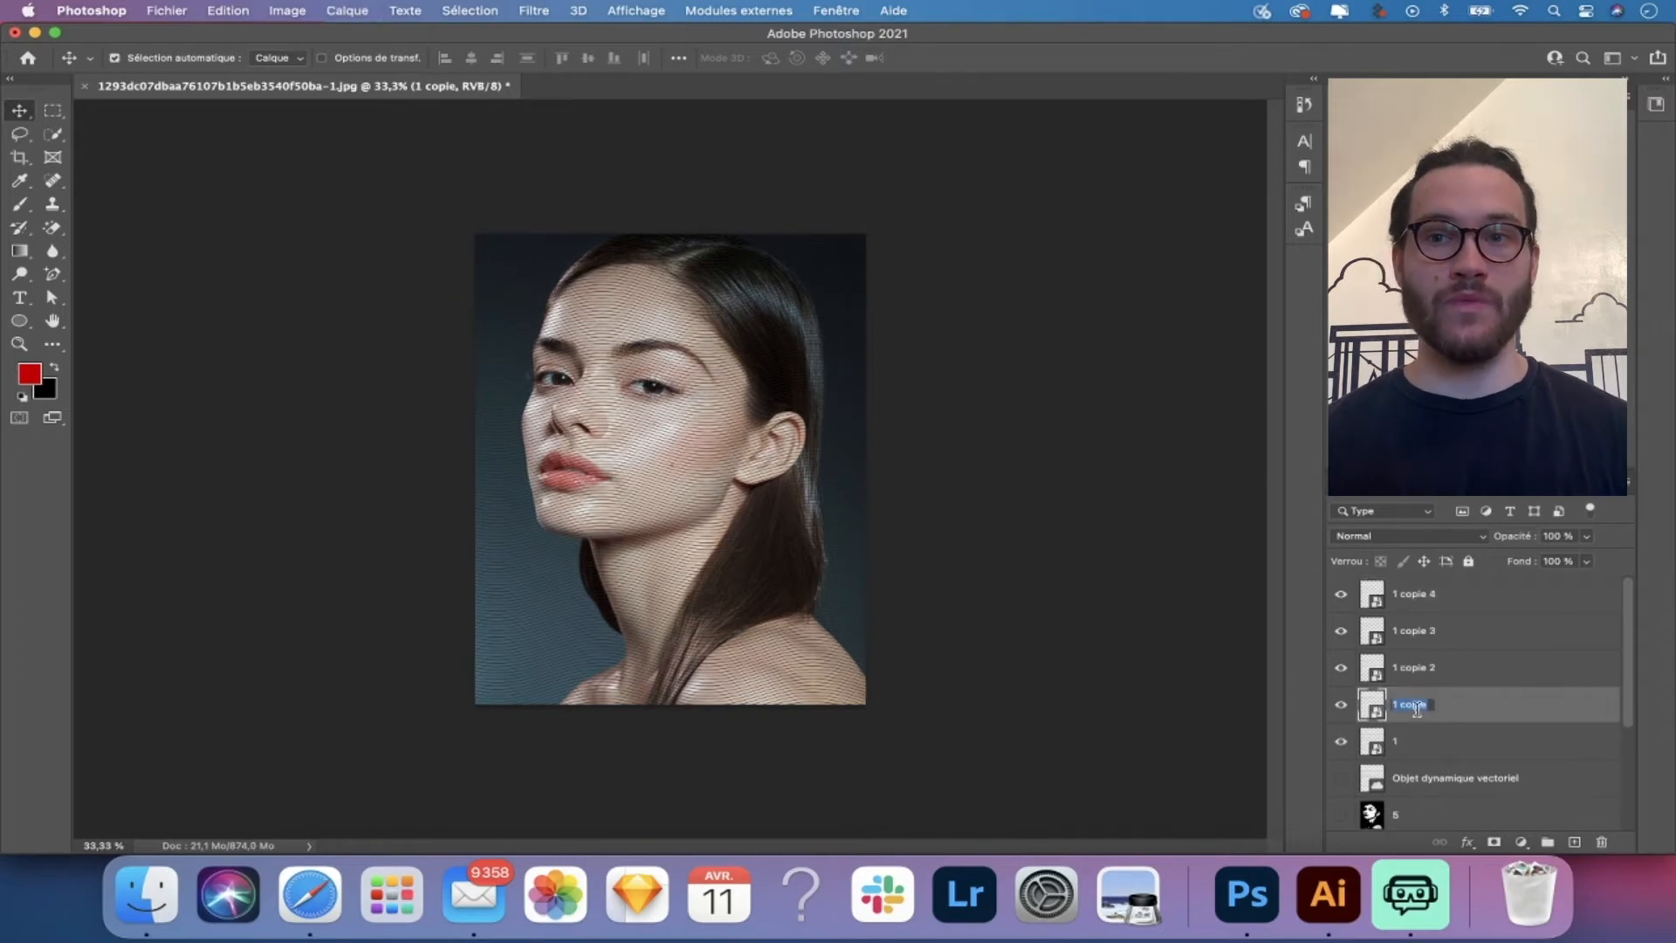
pyautogui.press('Return')
pyautogui.doubleClick(1416, 667)
pyautogui.write('3')
pyautogui.press('Return')
pyautogui.doubleClick(1416, 630)
pyautogui.write('4')
pyautogui.press('Return')
pyautogui.doubleClick(1415, 594)
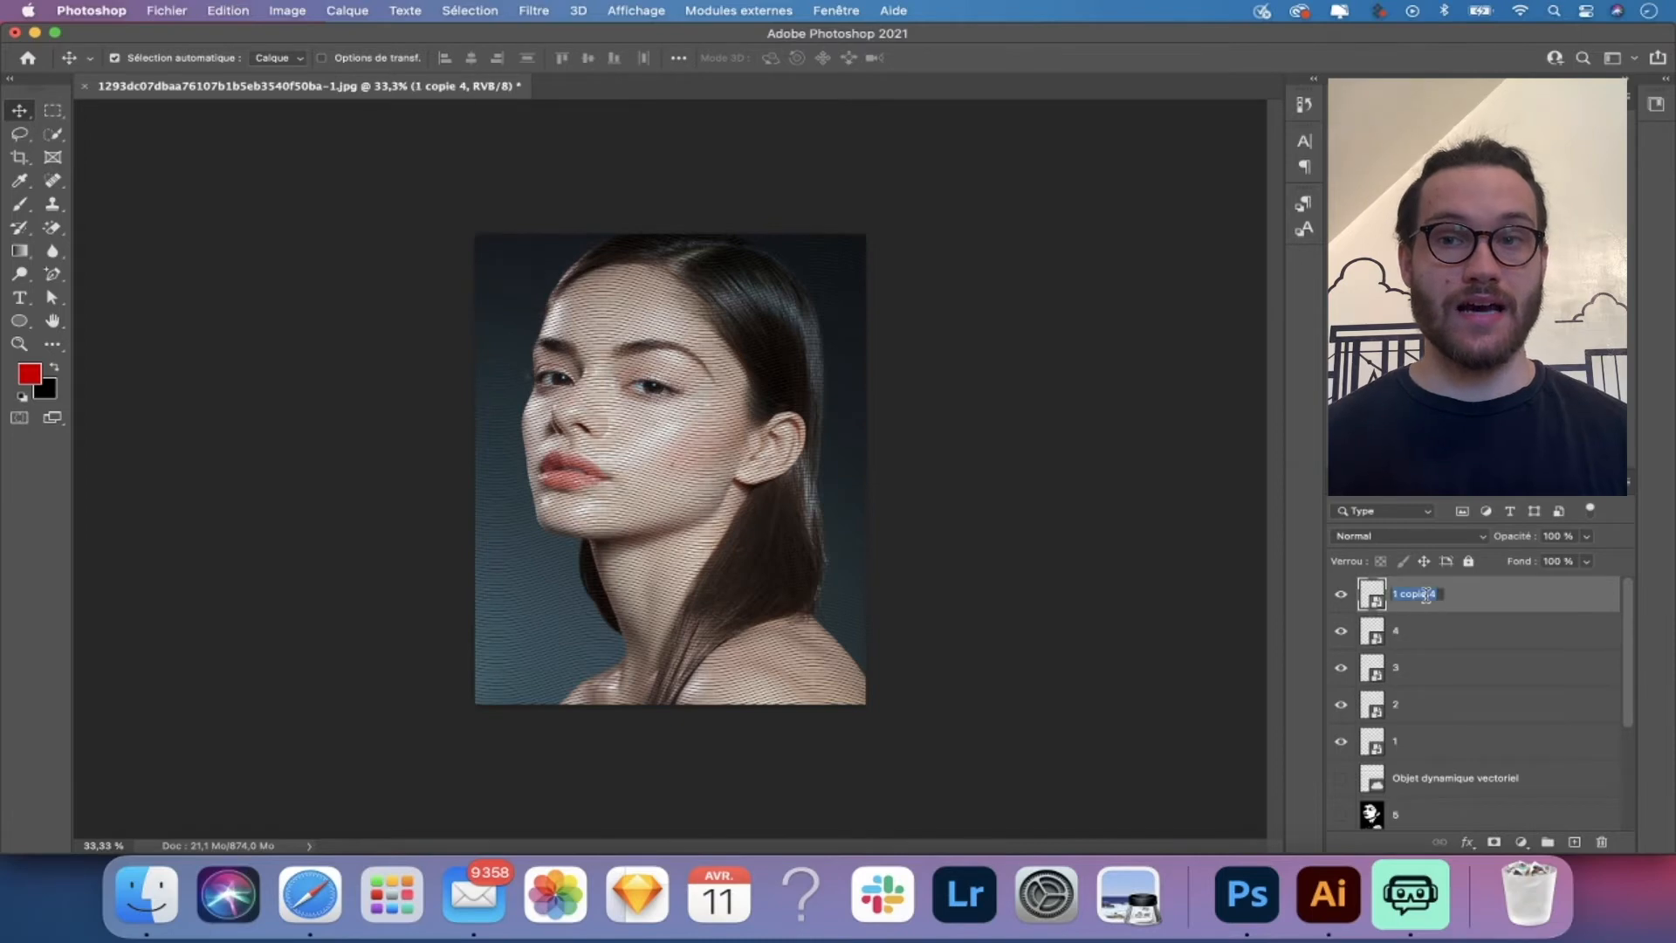
pyautogui.write('7')
pyautogui.press('Return')
pyautogui.doubleClick(1397, 594)
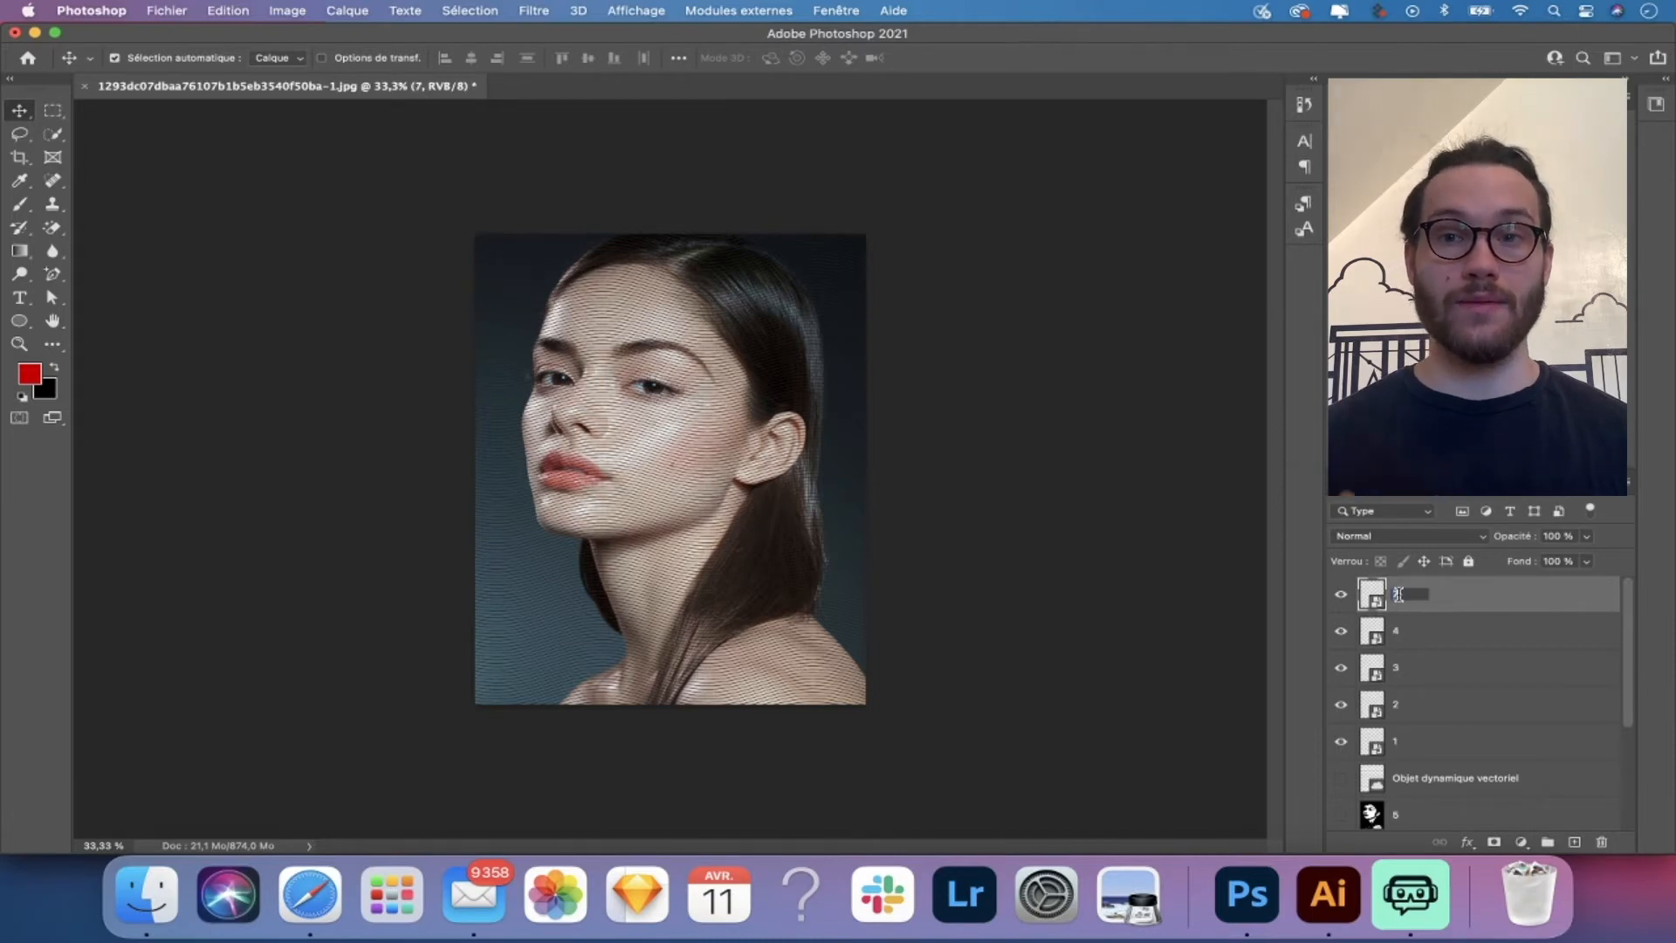
# - Give the five line pattern layers 1 to 5 the orange colour label
pyautogui.keyDown('shift'); pyautogui.click(1421, 751); pyautogui.keyUp('shift')
pyautogui.rightClick(1419, 747)
pyautogui.click(1353, 748)
pyautogui.rightClick(1343, 741)
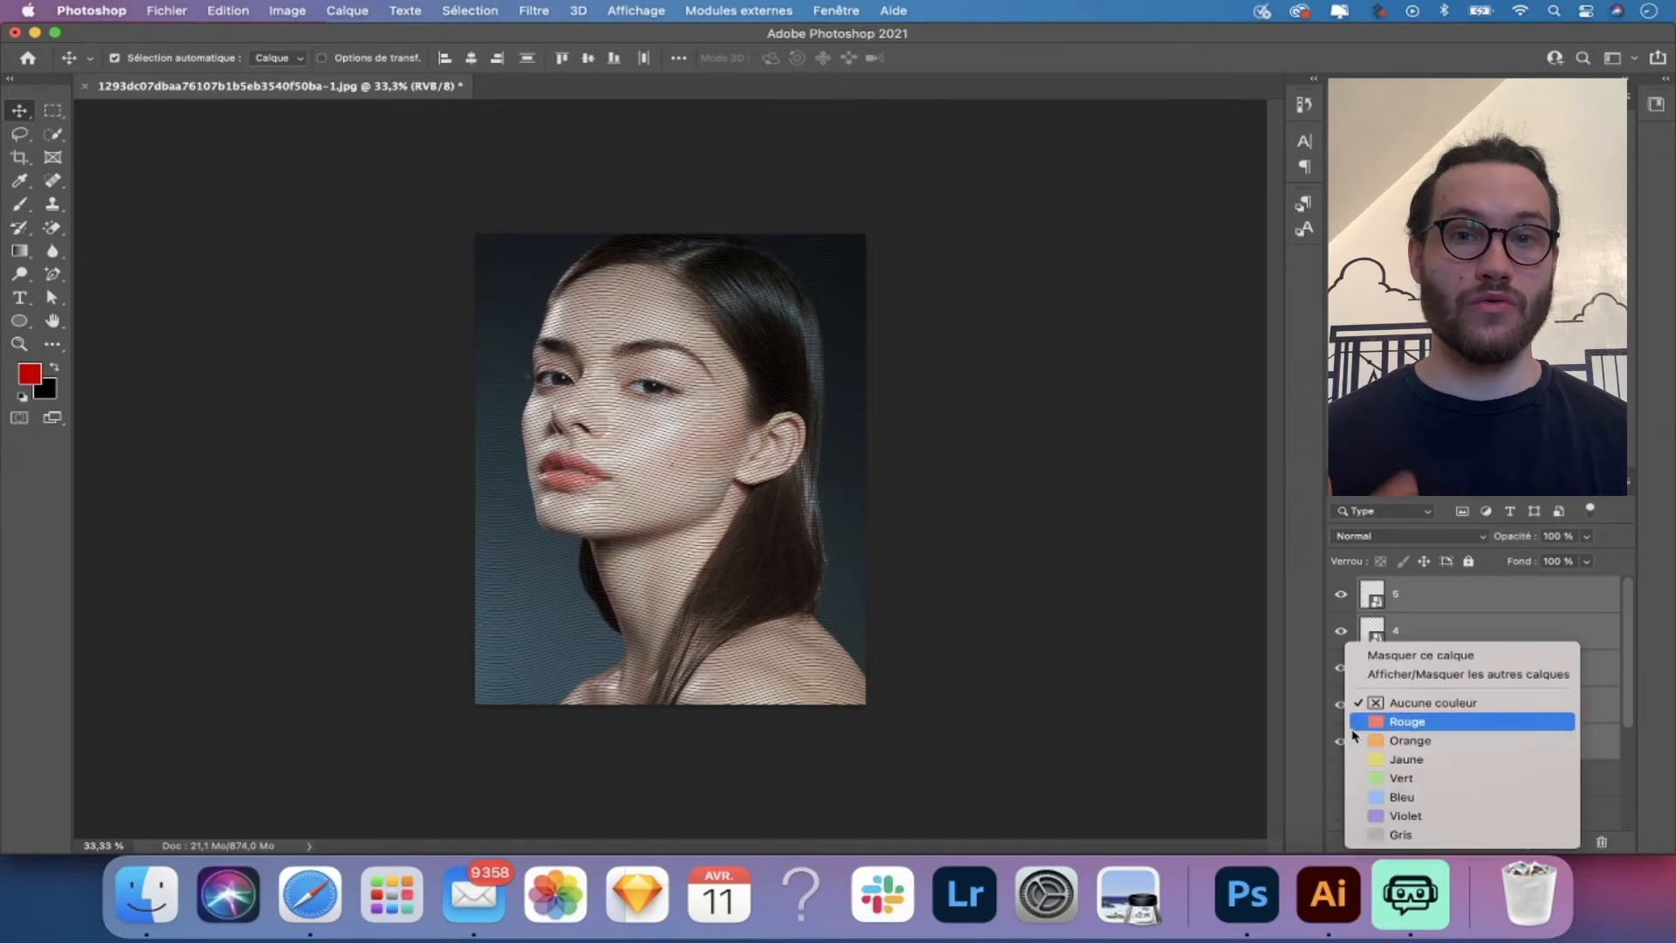
pyautogui.click(1408, 741)
pyautogui.scroll(3, 1440, 733)
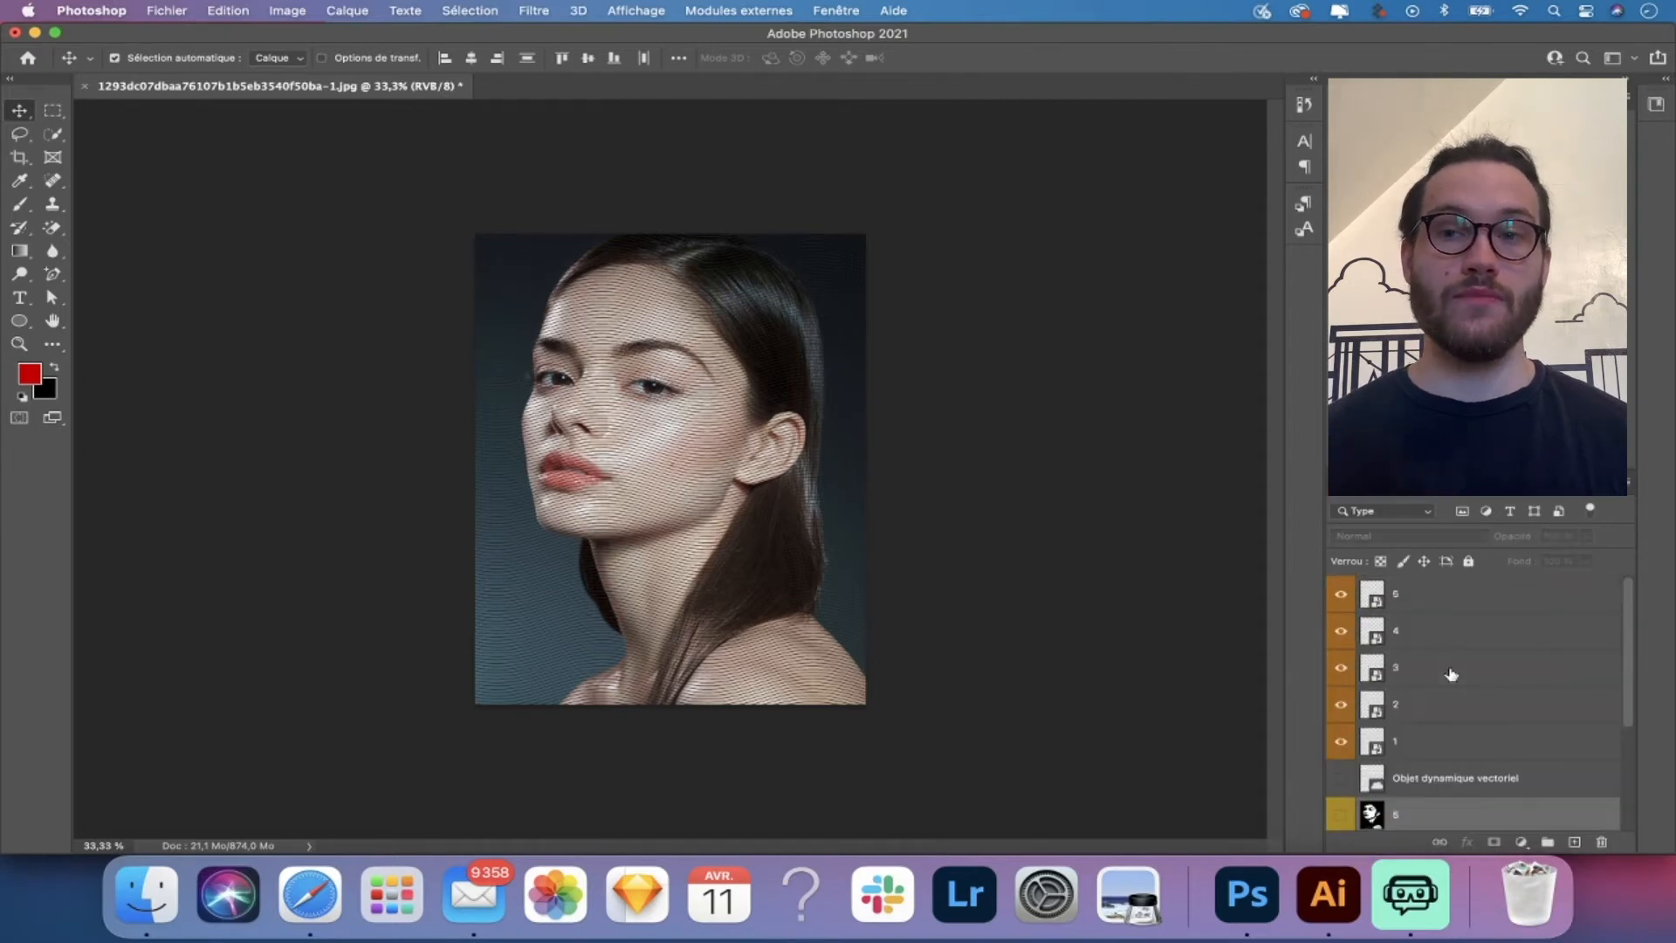
# - Hide line pattern layer 1 and rotate line pattern layer 2 to a different angle with Free Transform
pyautogui.click(1432, 743)
pyautogui.click(1429, 717)
pyautogui.click(1340, 741)
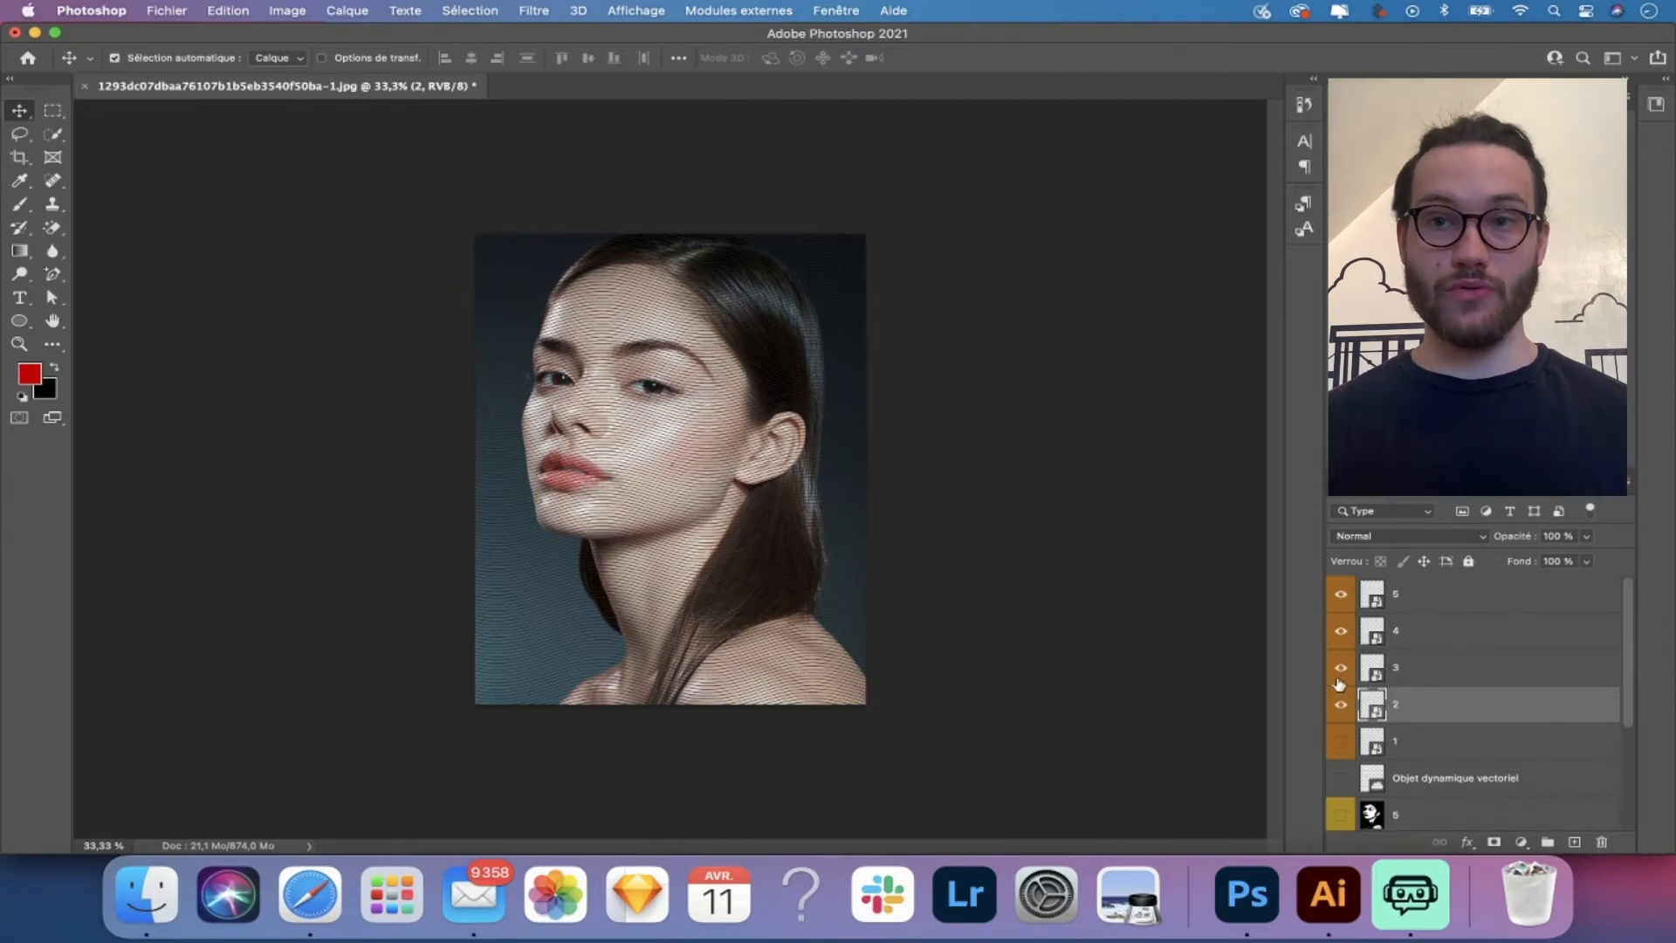
pyautogui.press('super+t')
pyautogui.moveTo(1139, 291); pyautogui.dragTo(1166, 525)
pyautogui.press('Return')
# - Leave only line pattern layer 3 visible and rotate it 105° with Free Transform
pyautogui.click(1341, 705)
pyautogui.click(1341, 668)
pyautogui.click(1411, 671)
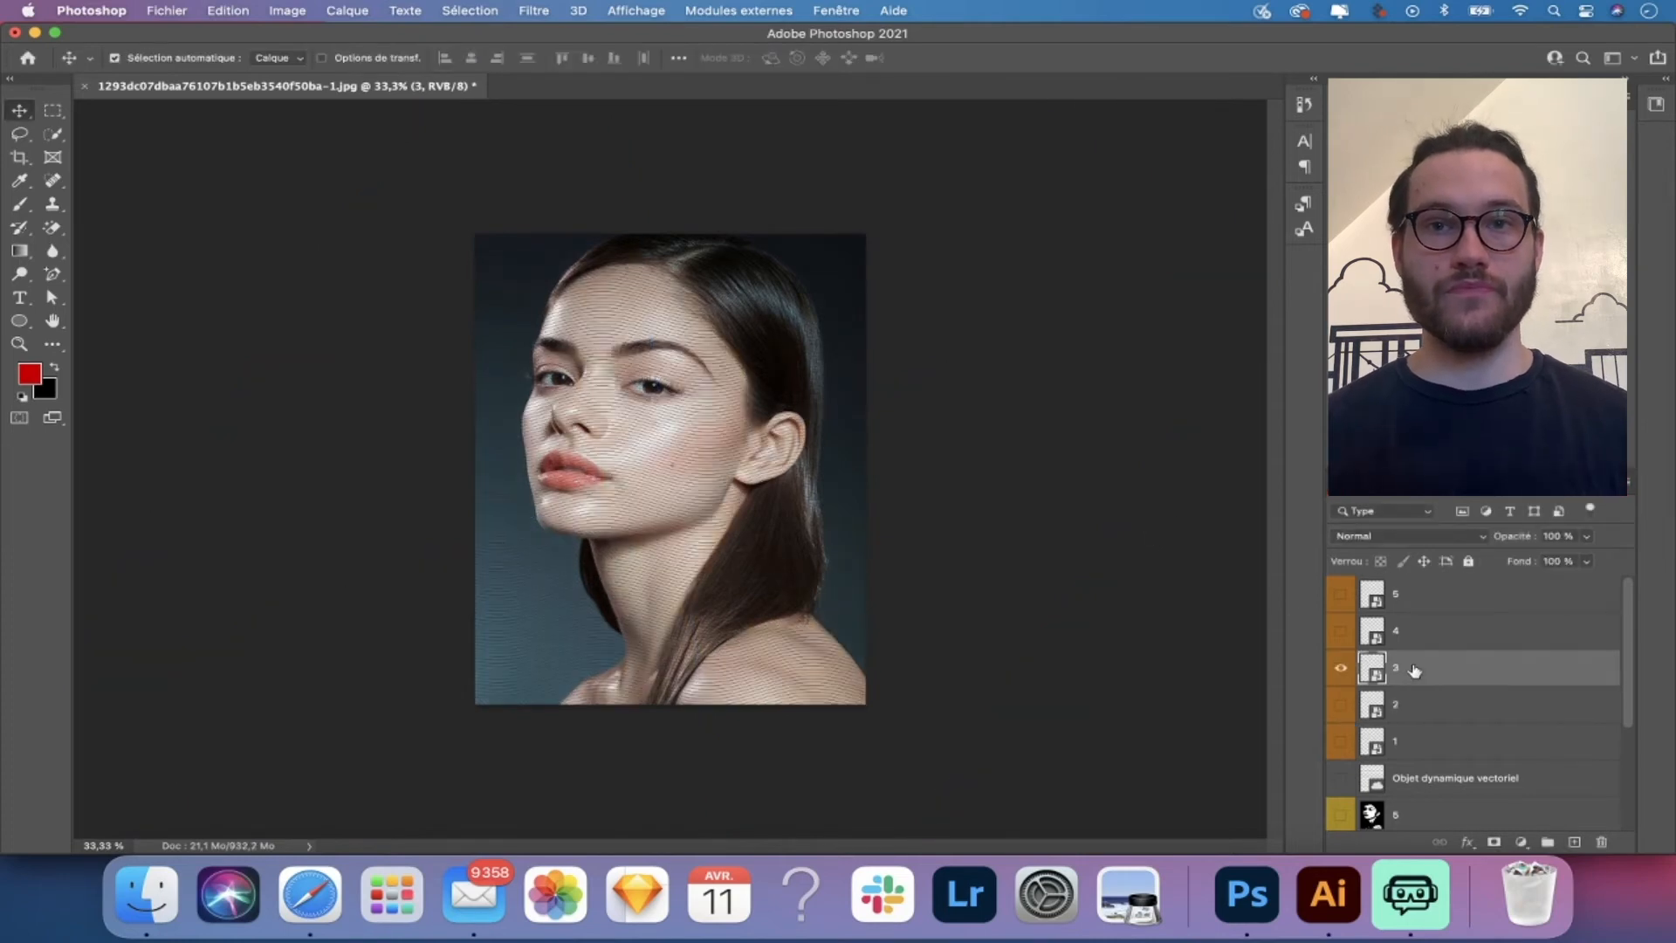
pyautogui.press('super+t')
pyautogui.moveTo(1146, 459); pyautogui.dragTo(638, 670)
pyautogui.press('Return')
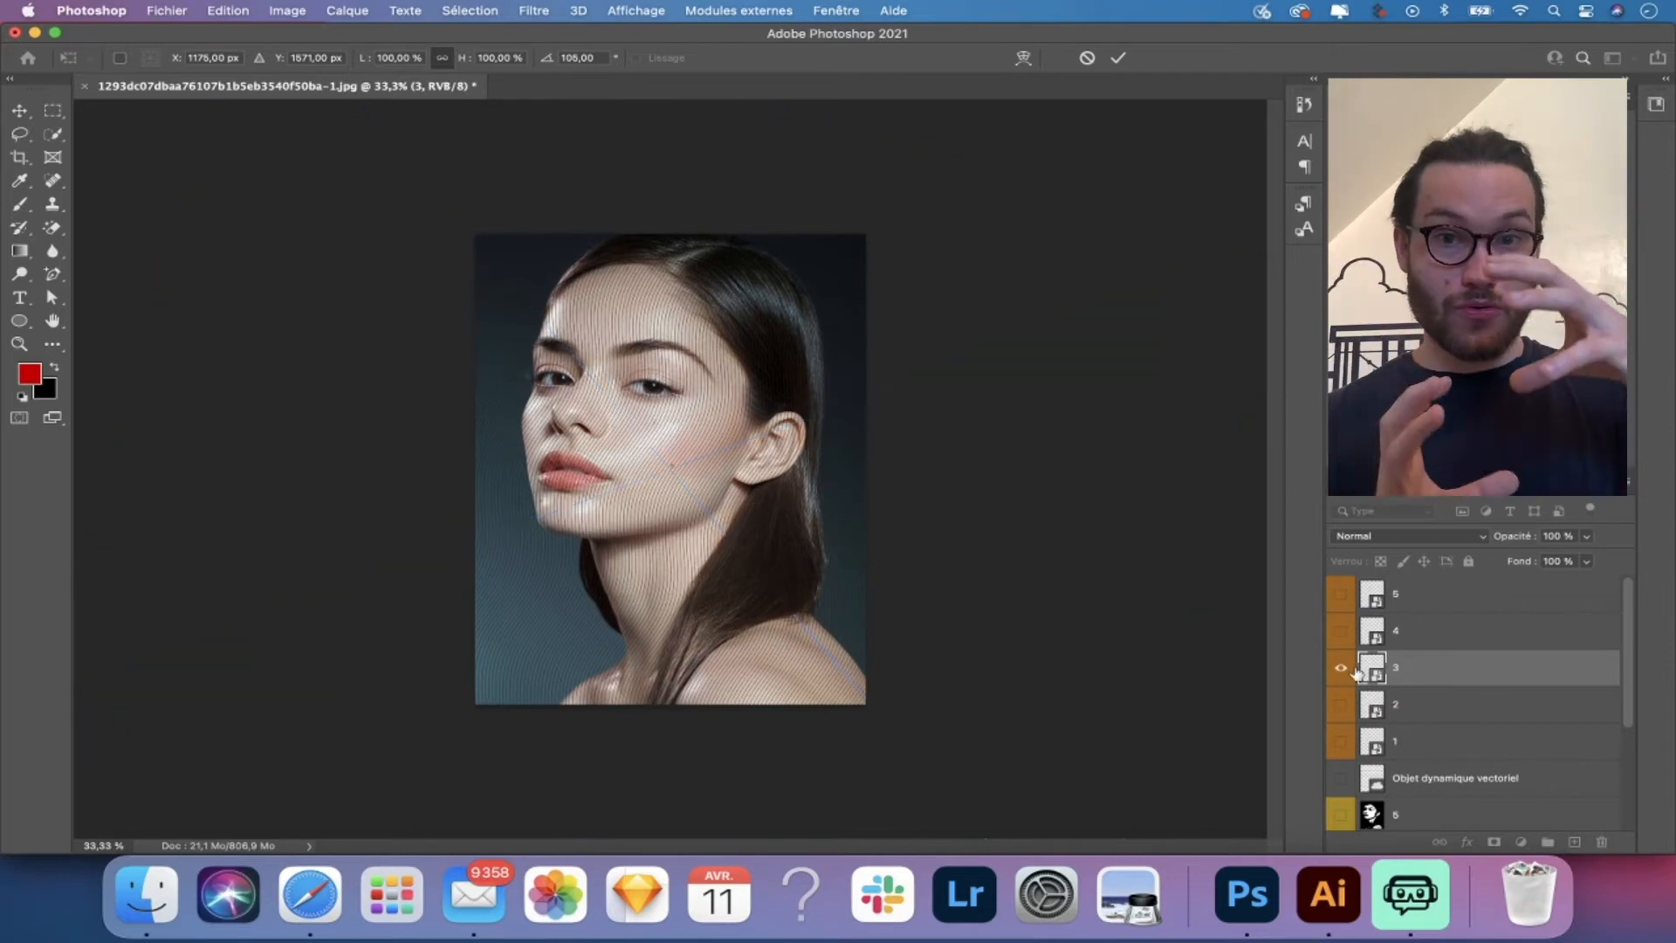
# - Show line pattern layer 4 instead of layer 3 and rotate it to -150° with Free Transform
pyautogui.click(1341, 668)
pyautogui.click(1340, 631)
pyautogui.click(1410, 630)
pyautogui.press('super+t')
pyautogui.moveTo(1133, 318); pyautogui.dragTo(601, 474)
pyautogui.moveTo(243, 348); pyautogui.dragTo(289, 303)
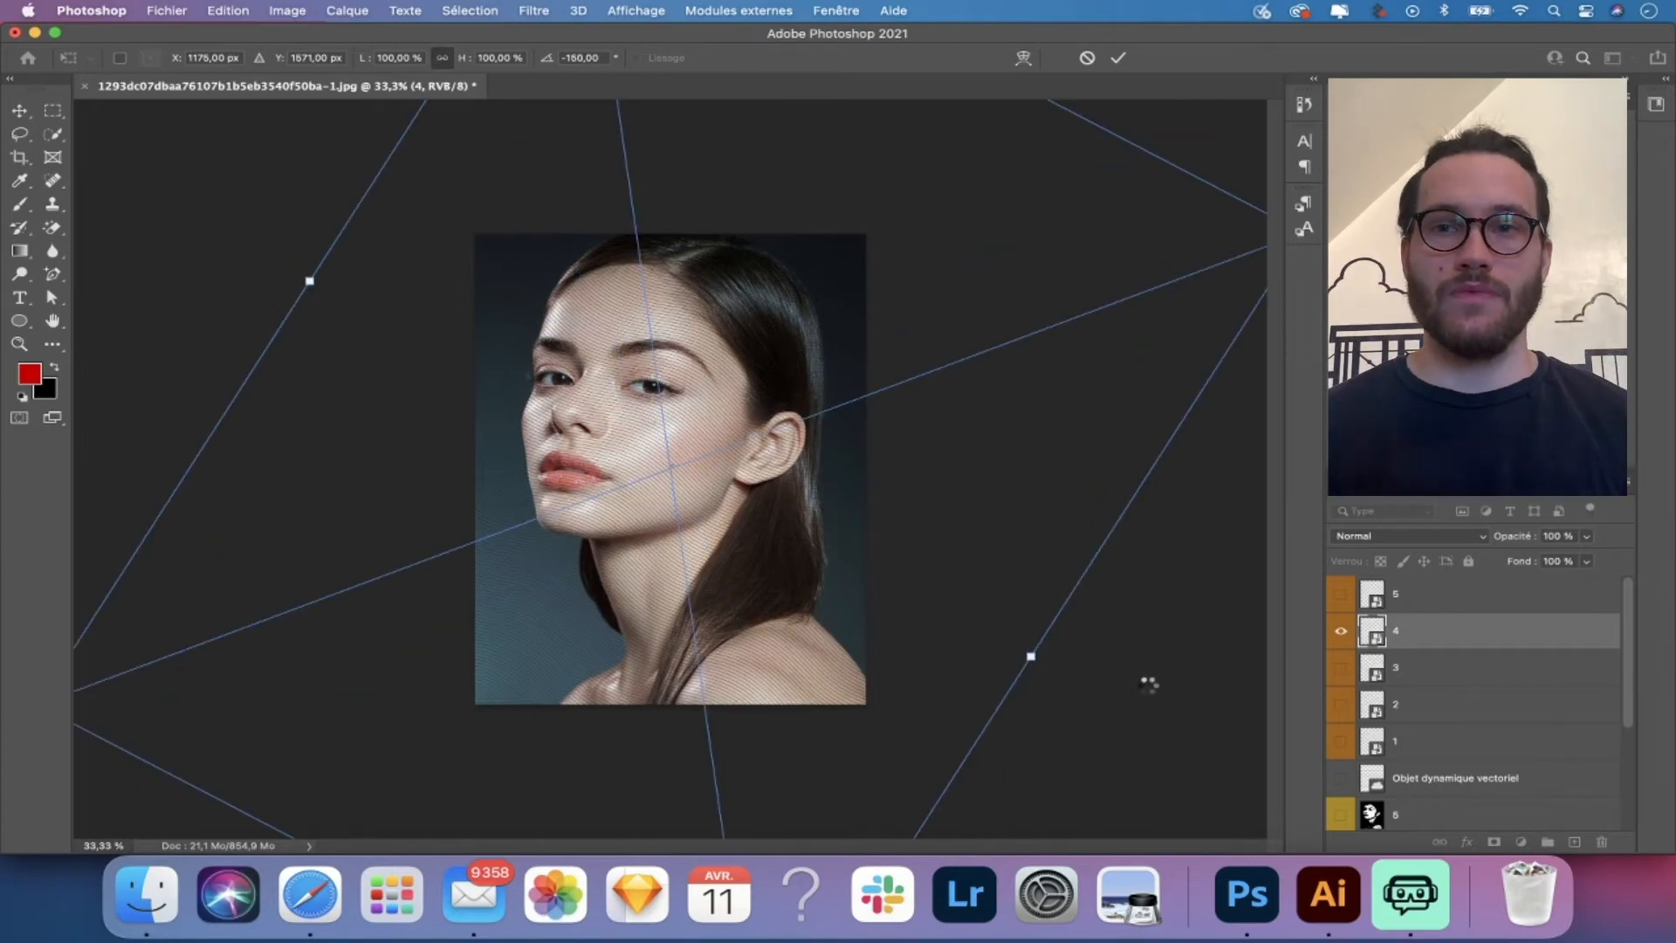
pyautogui.press('Return')
# - Show line pattern layer 5 instead of layer 4 and rotate it to another angle with Free Transform
pyautogui.click(1341, 632)
pyautogui.click(1340, 595)
pyautogui.click(1395, 599)
pyautogui.press('super+t')
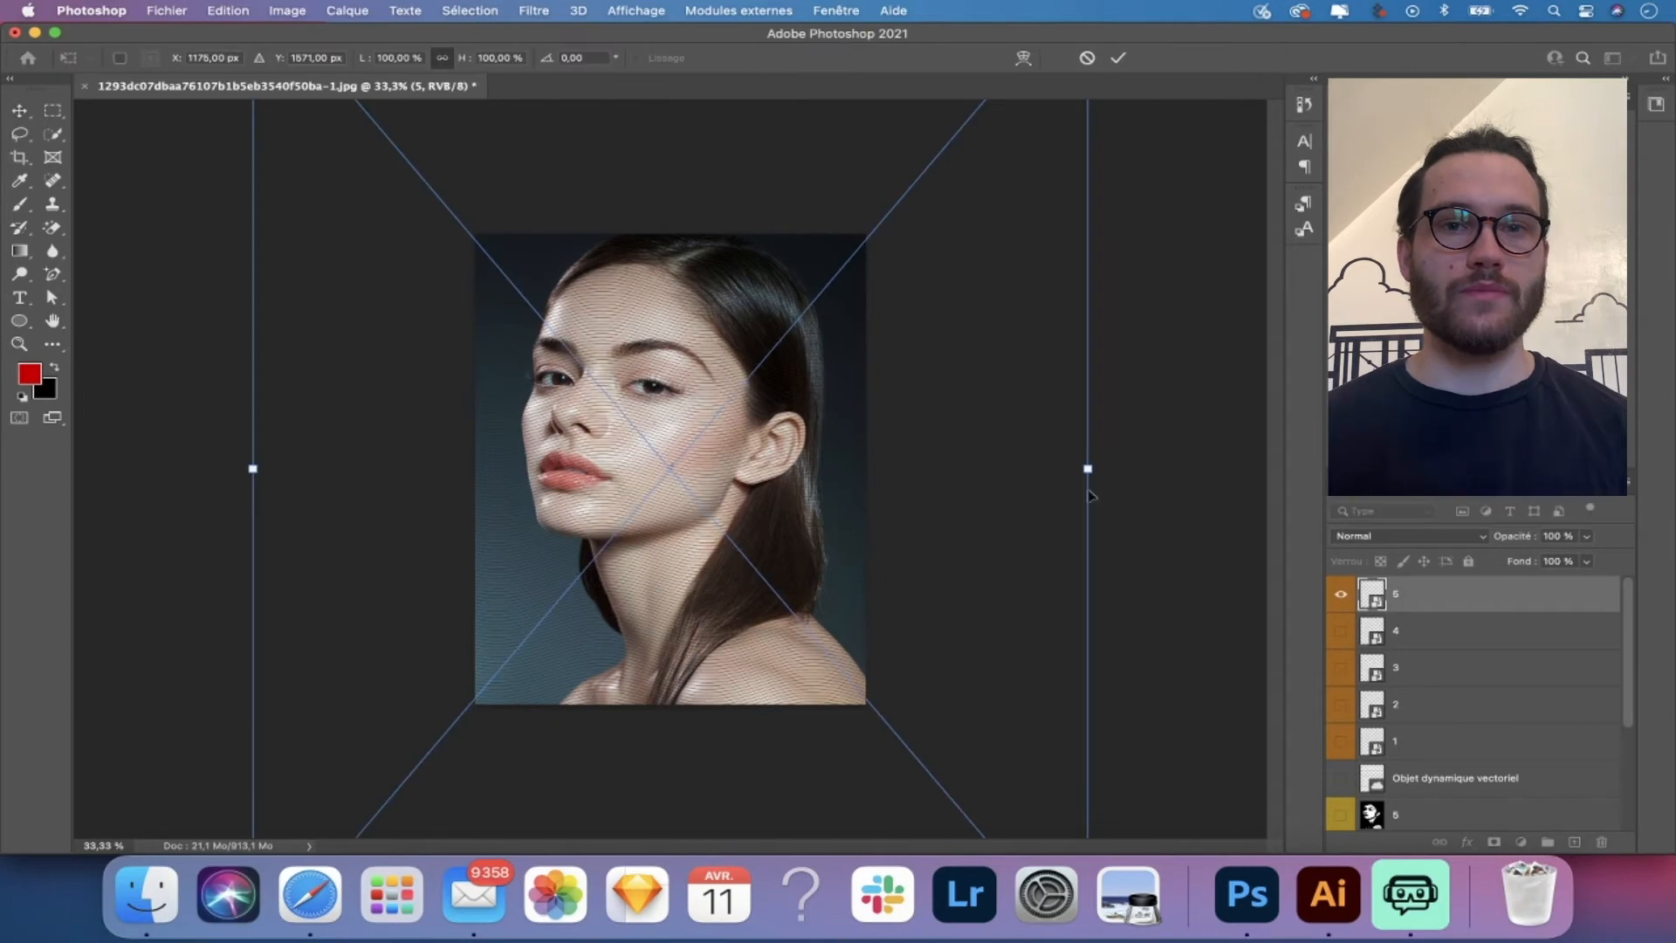
pyautogui.moveTo(1106, 332); pyautogui.dragTo(435, 601)
pyautogui.press('Return')
# - Show all five rotated line patterns together to examine how they overlap, and hide all of them again
pyautogui.press('super+plus')
pyautogui.click(1348, 633)
pyautogui.click(1341, 667)
pyautogui.click(1342, 703)
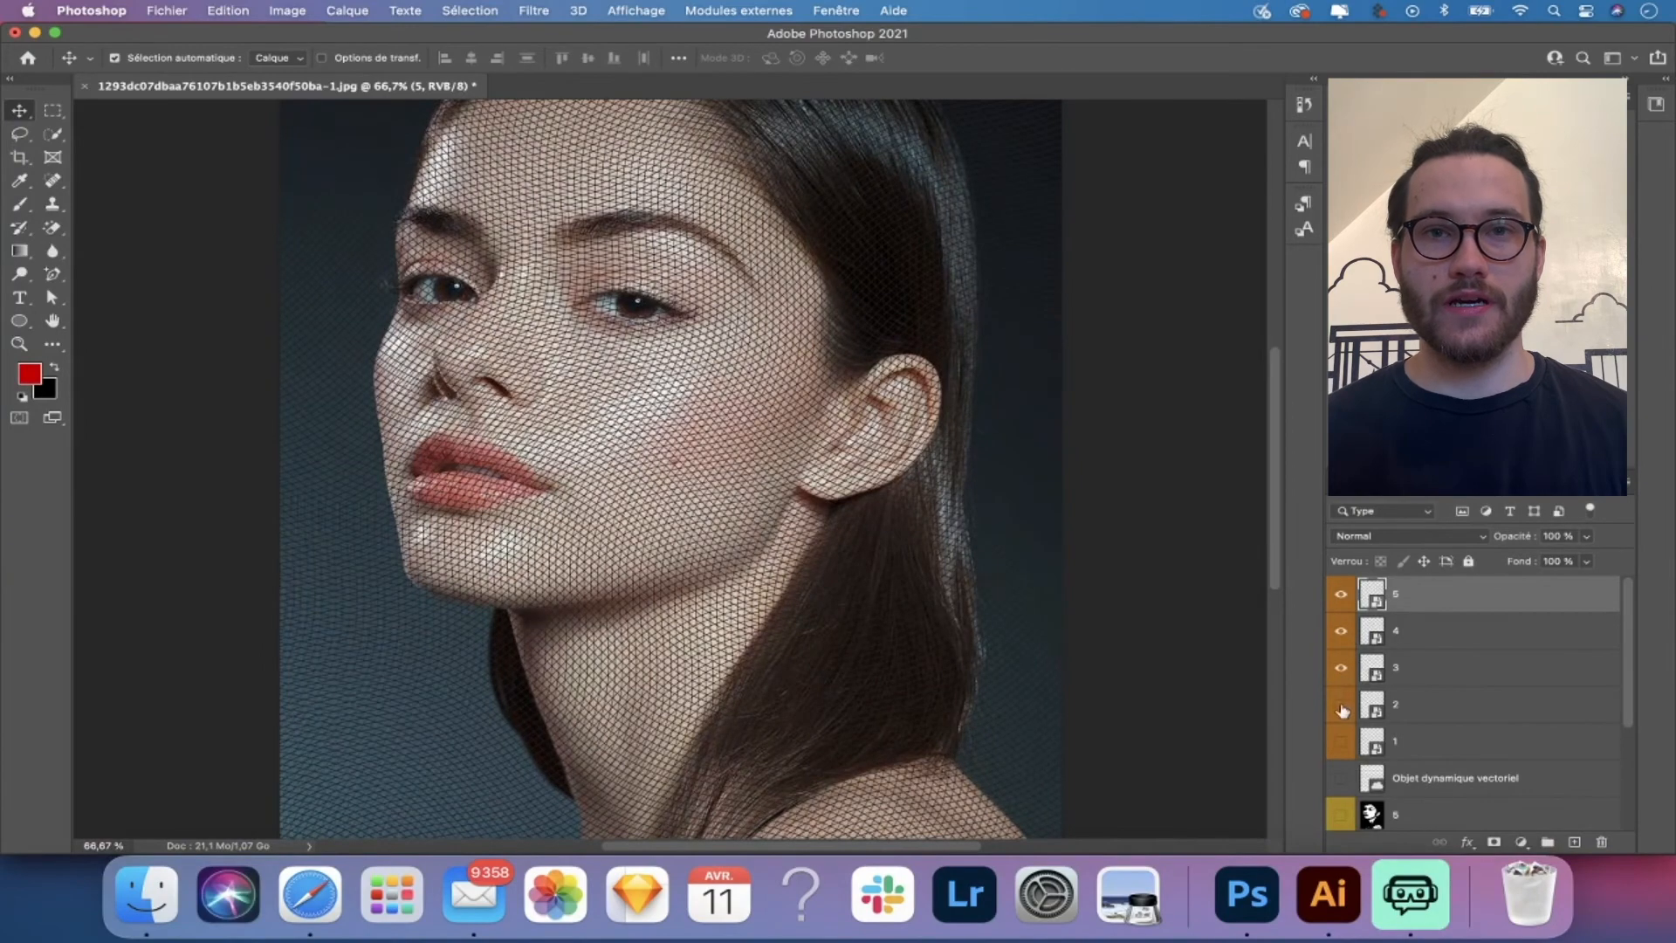
pyautogui.click(1342, 742)
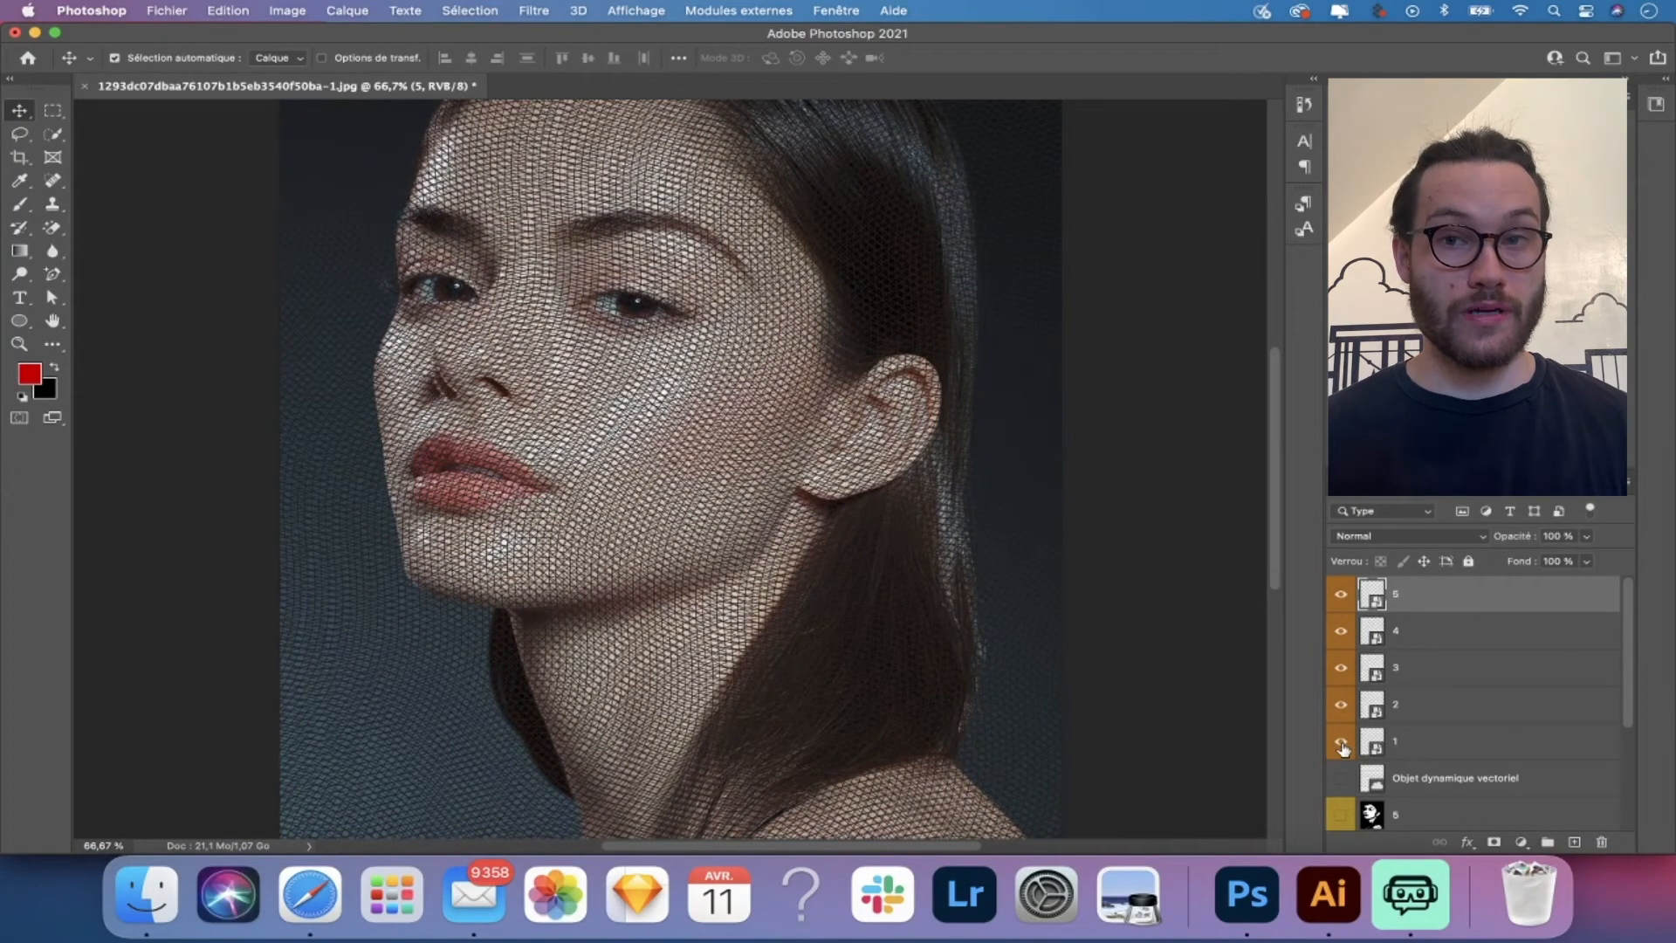
pyautogui.moveTo(1341, 596); pyautogui.dragTo(1342, 742)
pyautogui.press('super+minus')
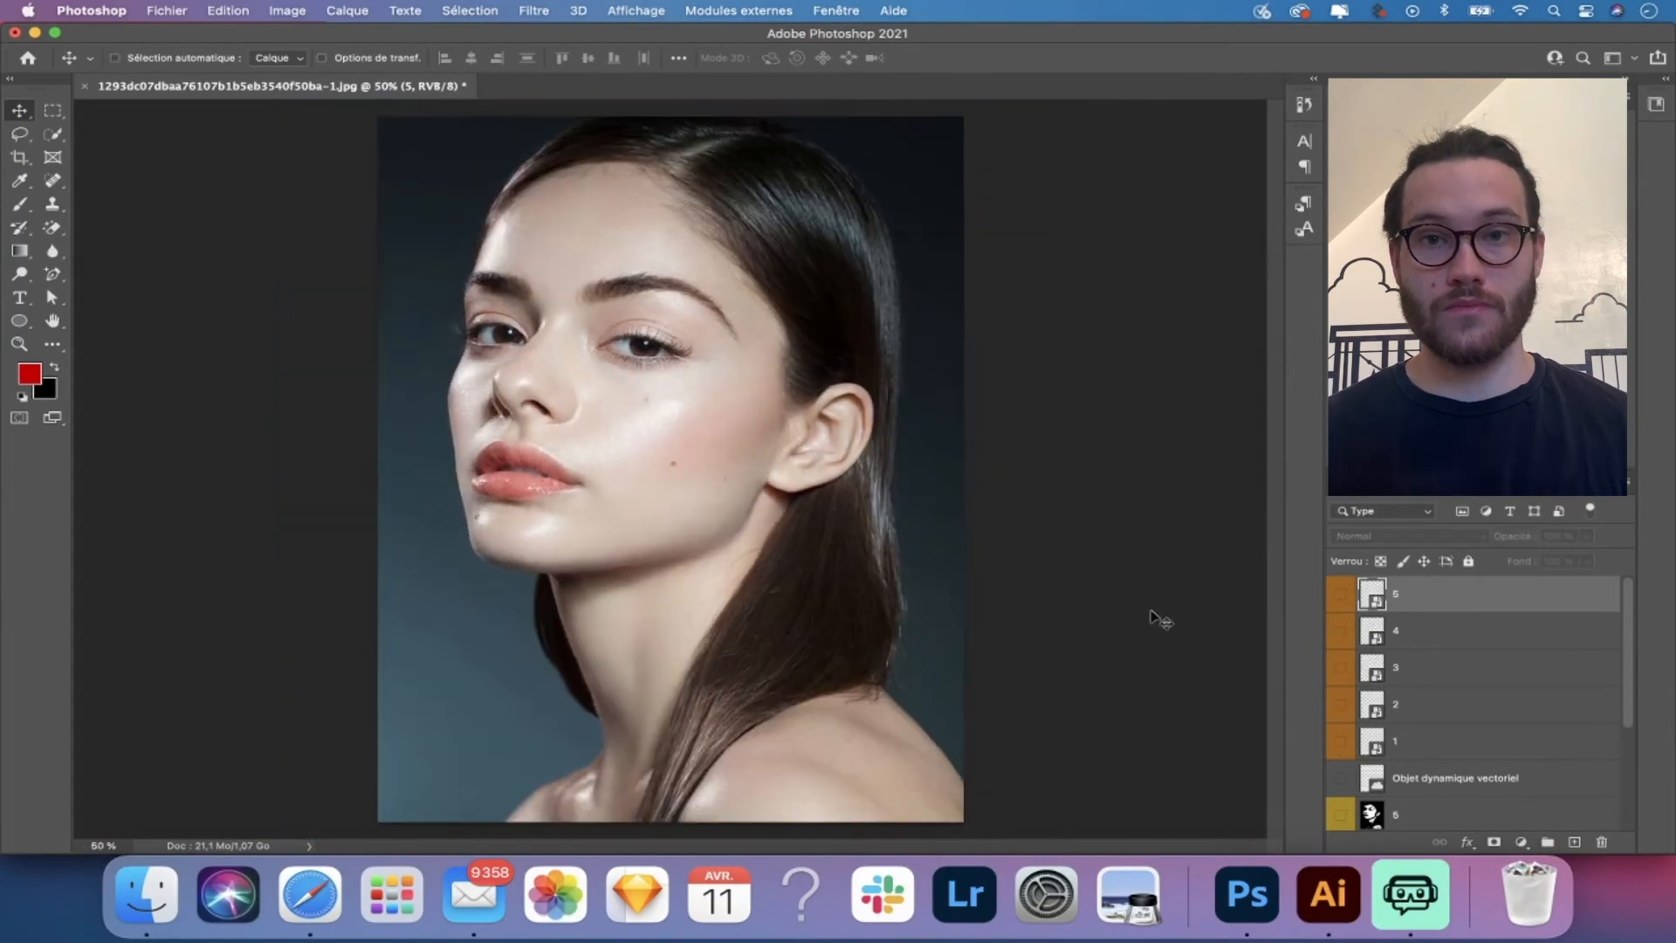
# - Show threshold layer 1 and select its dark tones (Tons foncés) with Color Range, using the Masque preview
pyautogui.scroll(-4, 1473, 704)
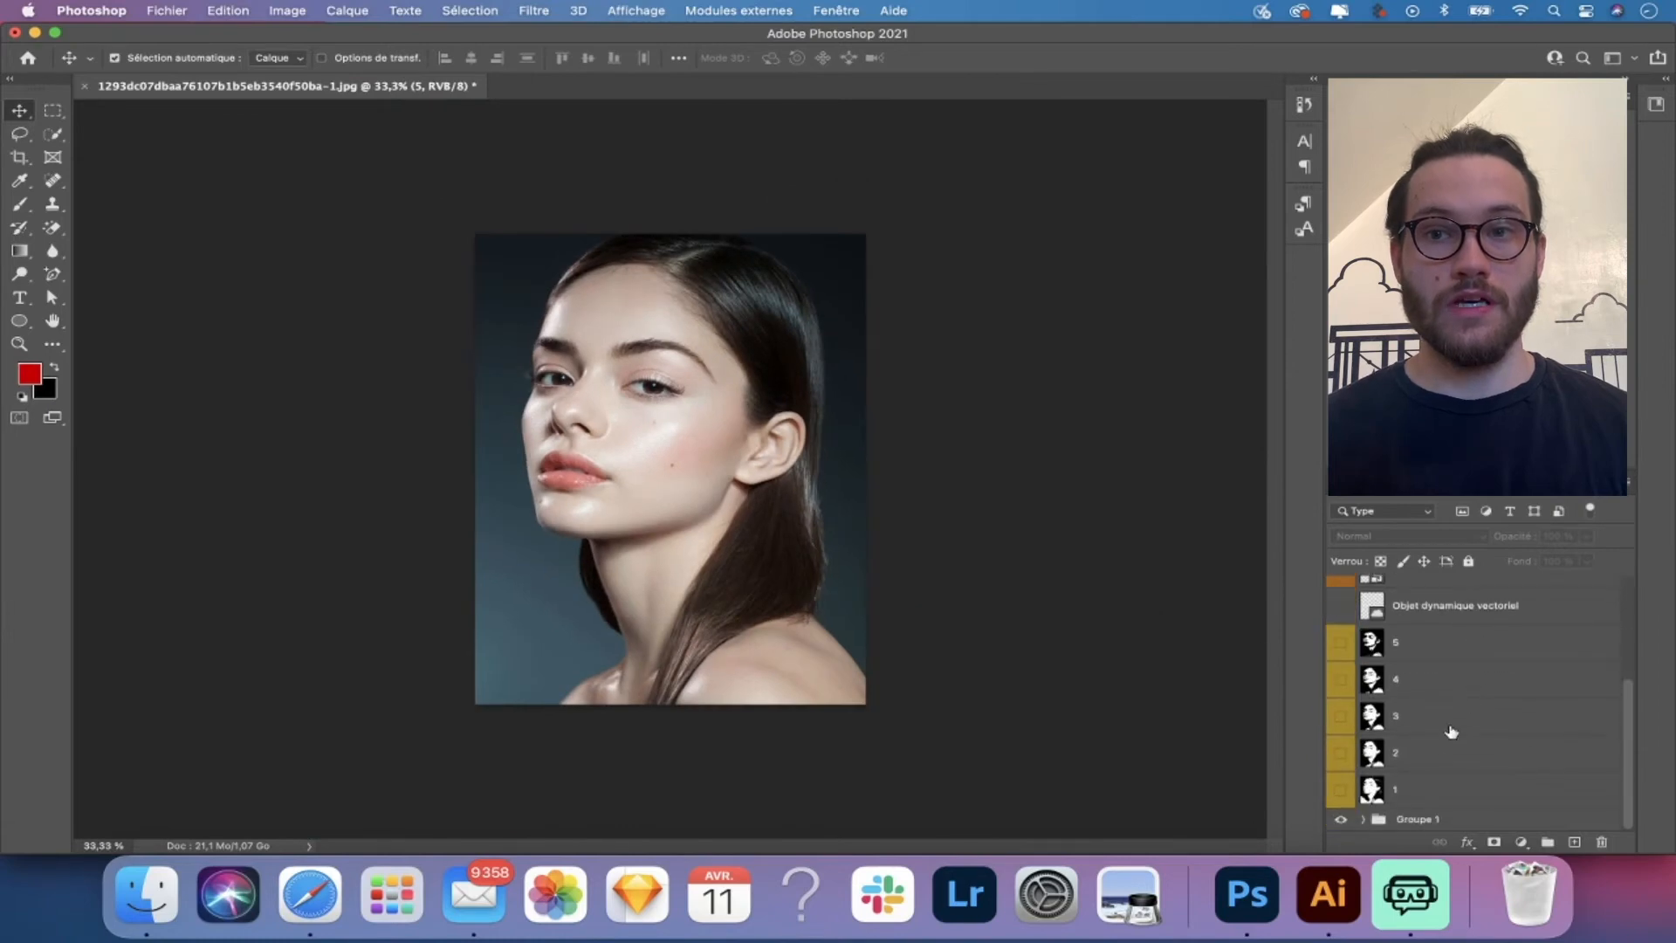
pyautogui.click(1436, 796)
pyautogui.click(1340, 791)
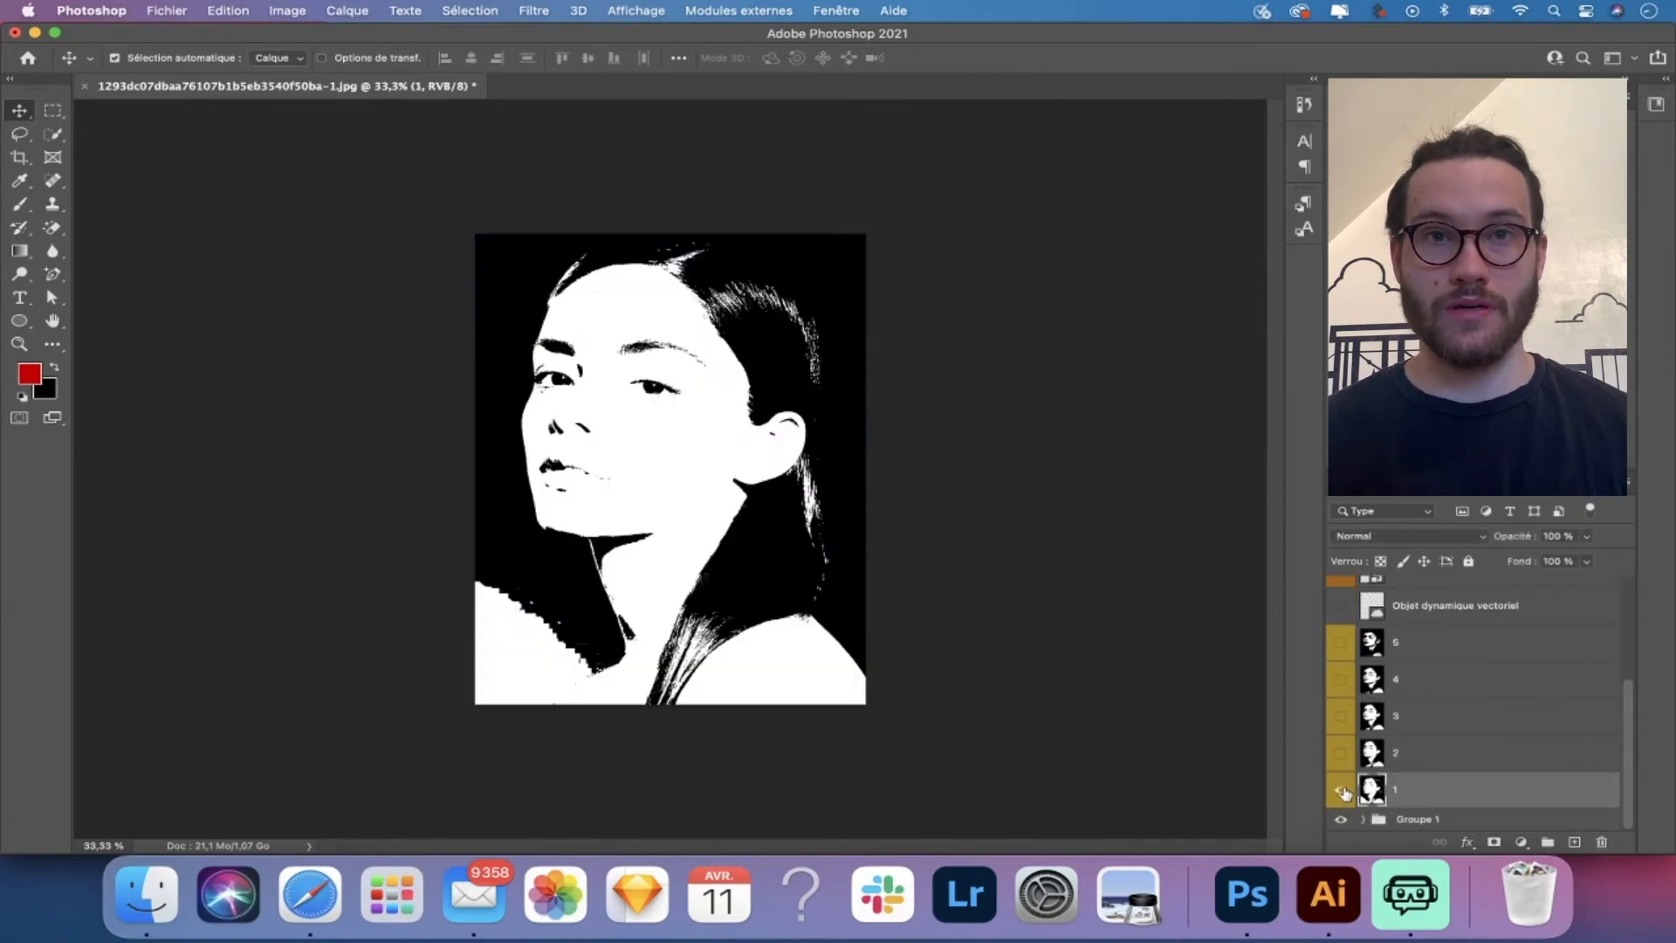
pyautogui.click(534, 10)
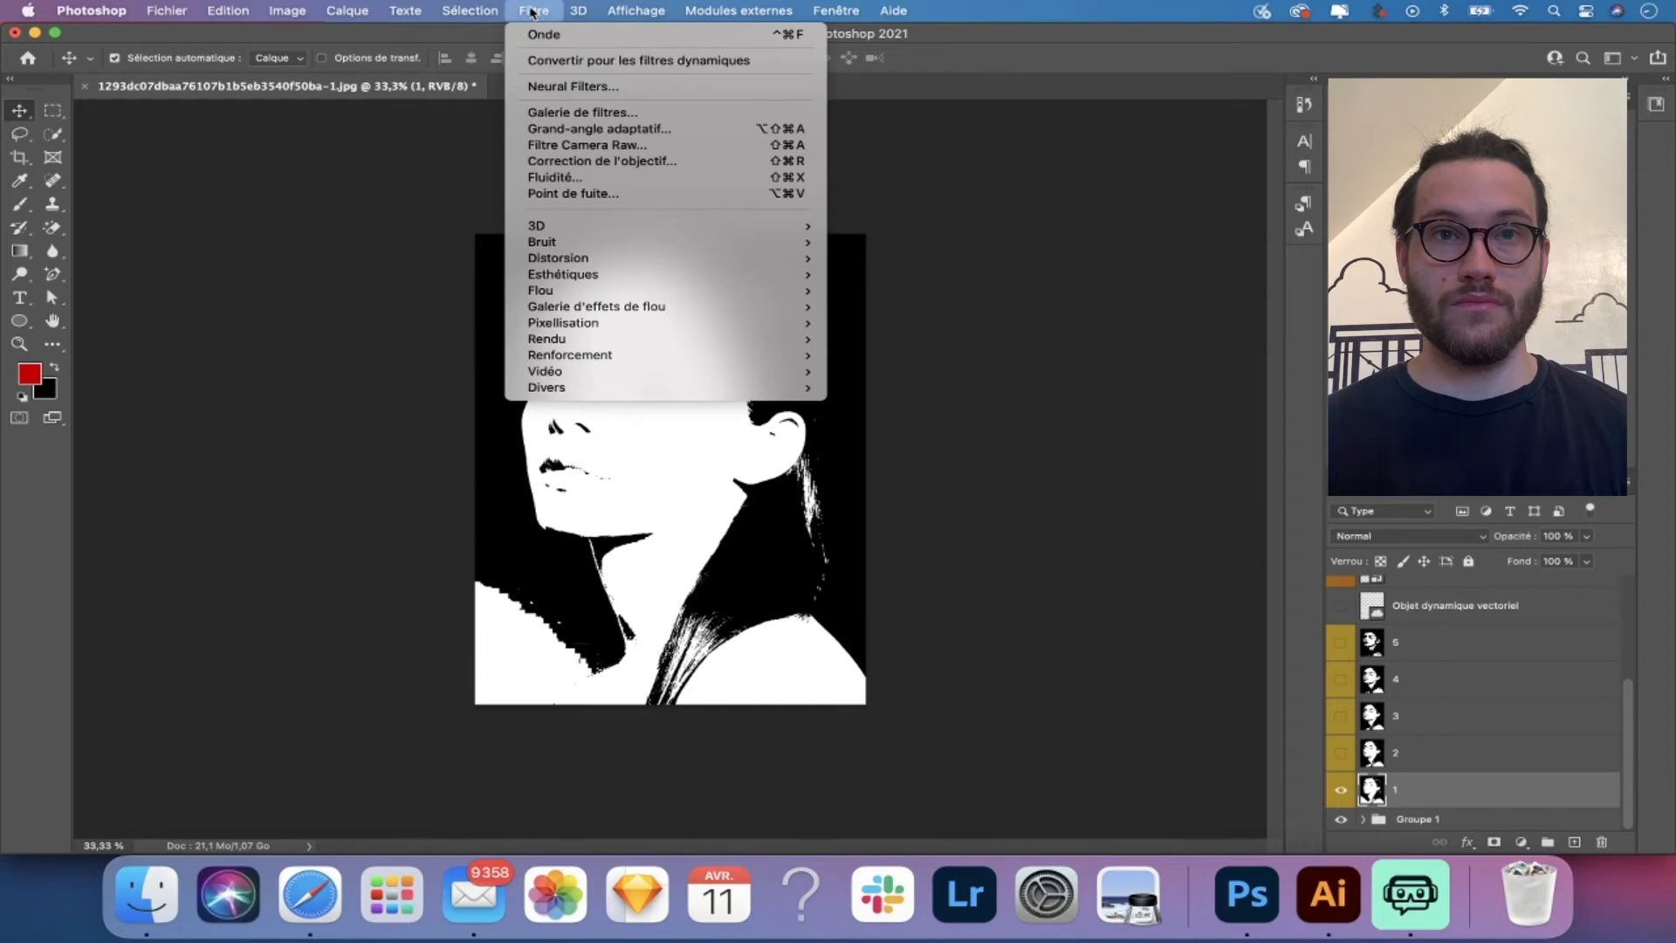
pyautogui.moveTo(484, 13)
pyautogui.click(510, 183)
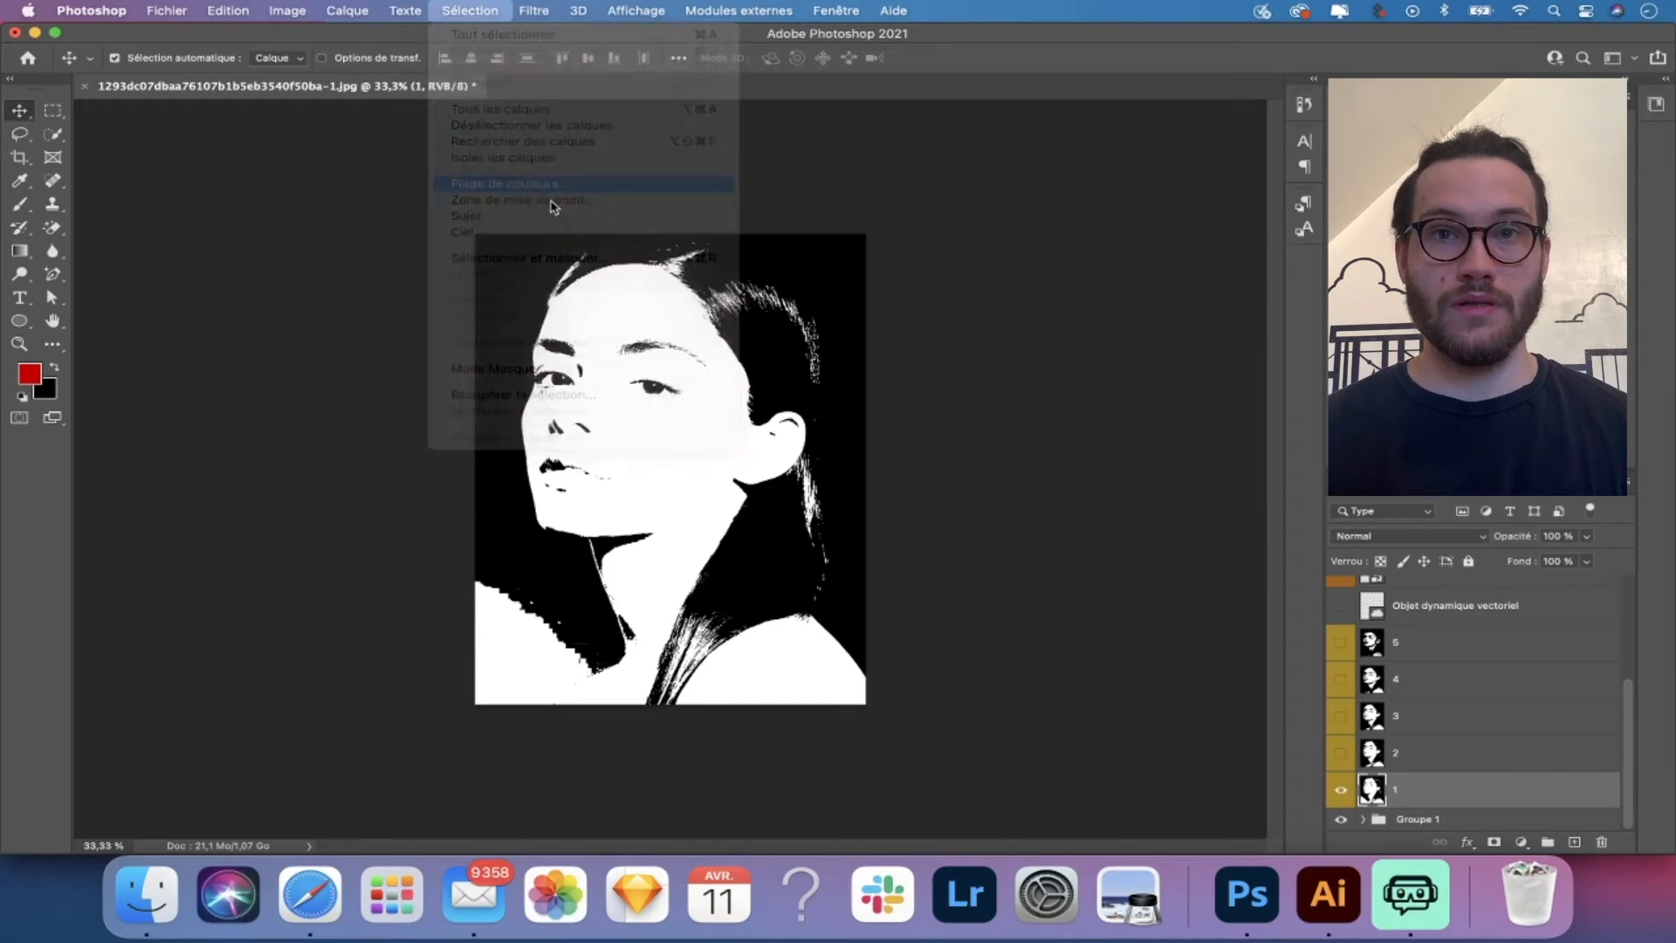
pyautogui.click(911, 223)
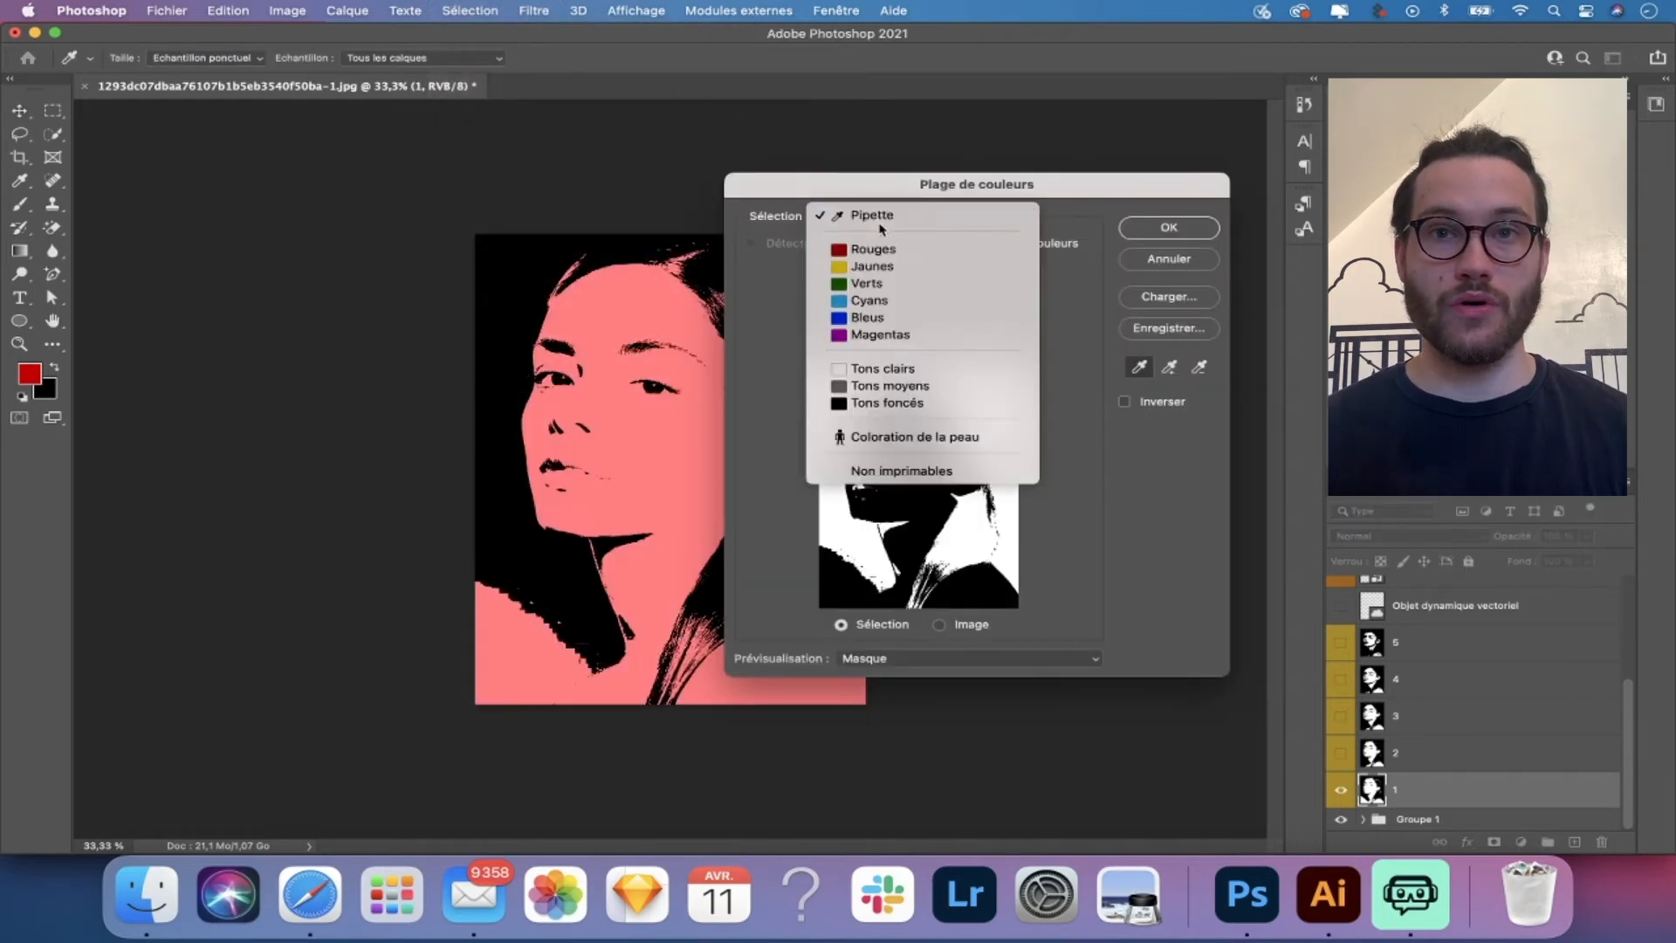
pyautogui.click(888, 404)
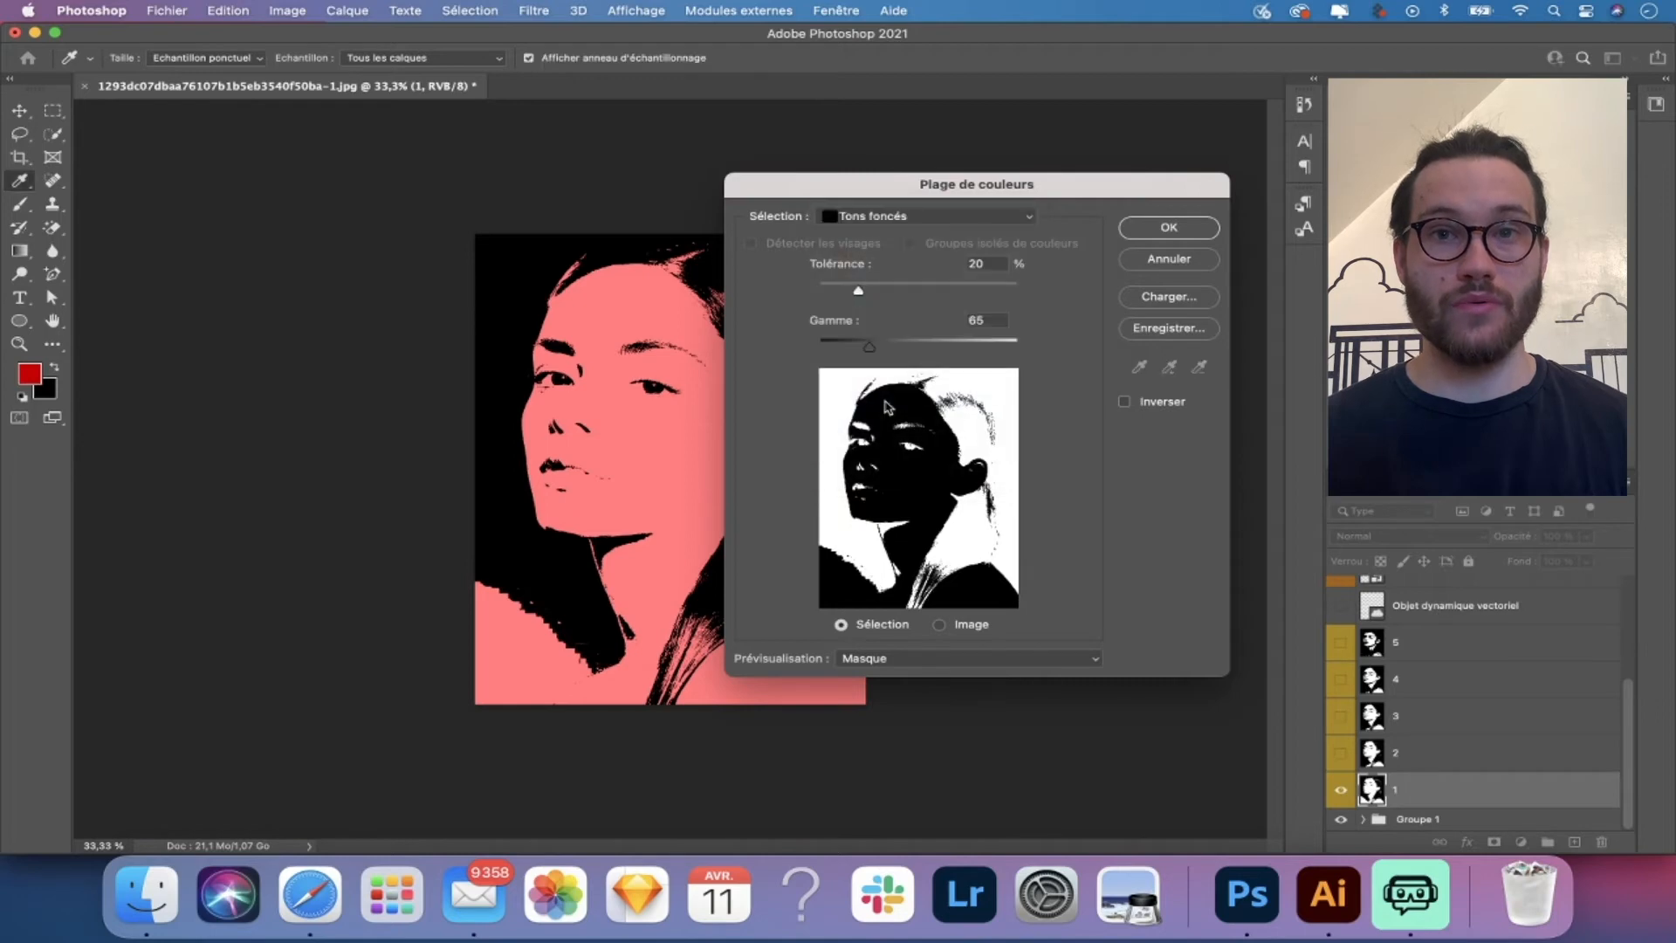
pyautogui.click(935, 664)
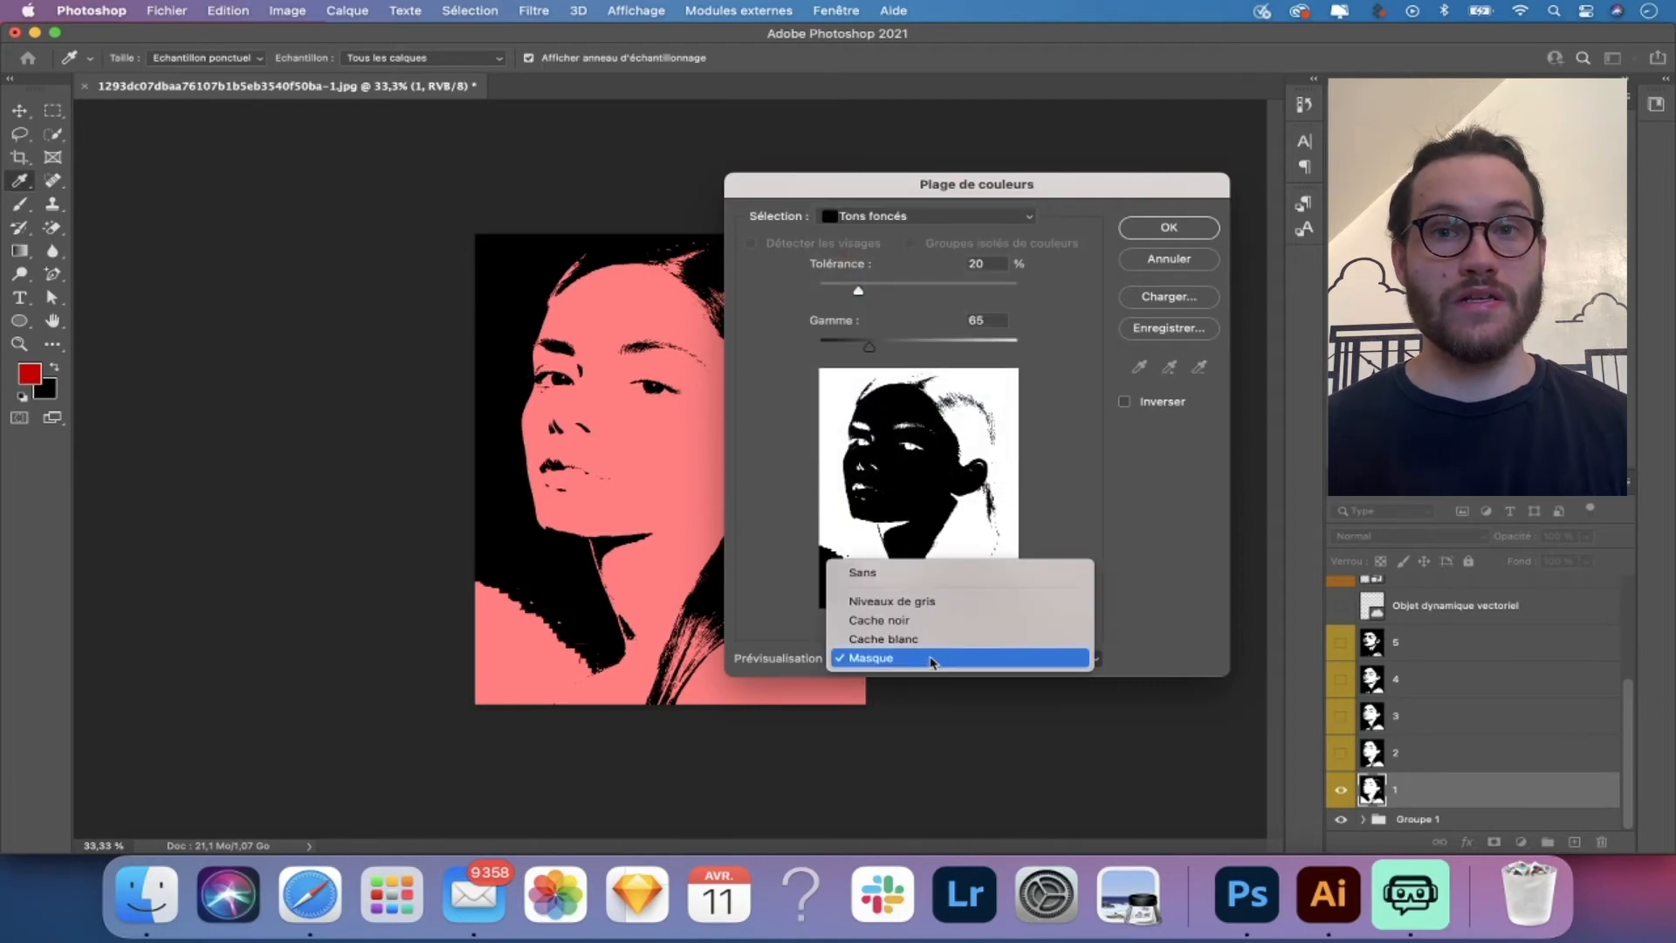
pyautogui.click(874, 661)
pyautogui.click(1184, 232)
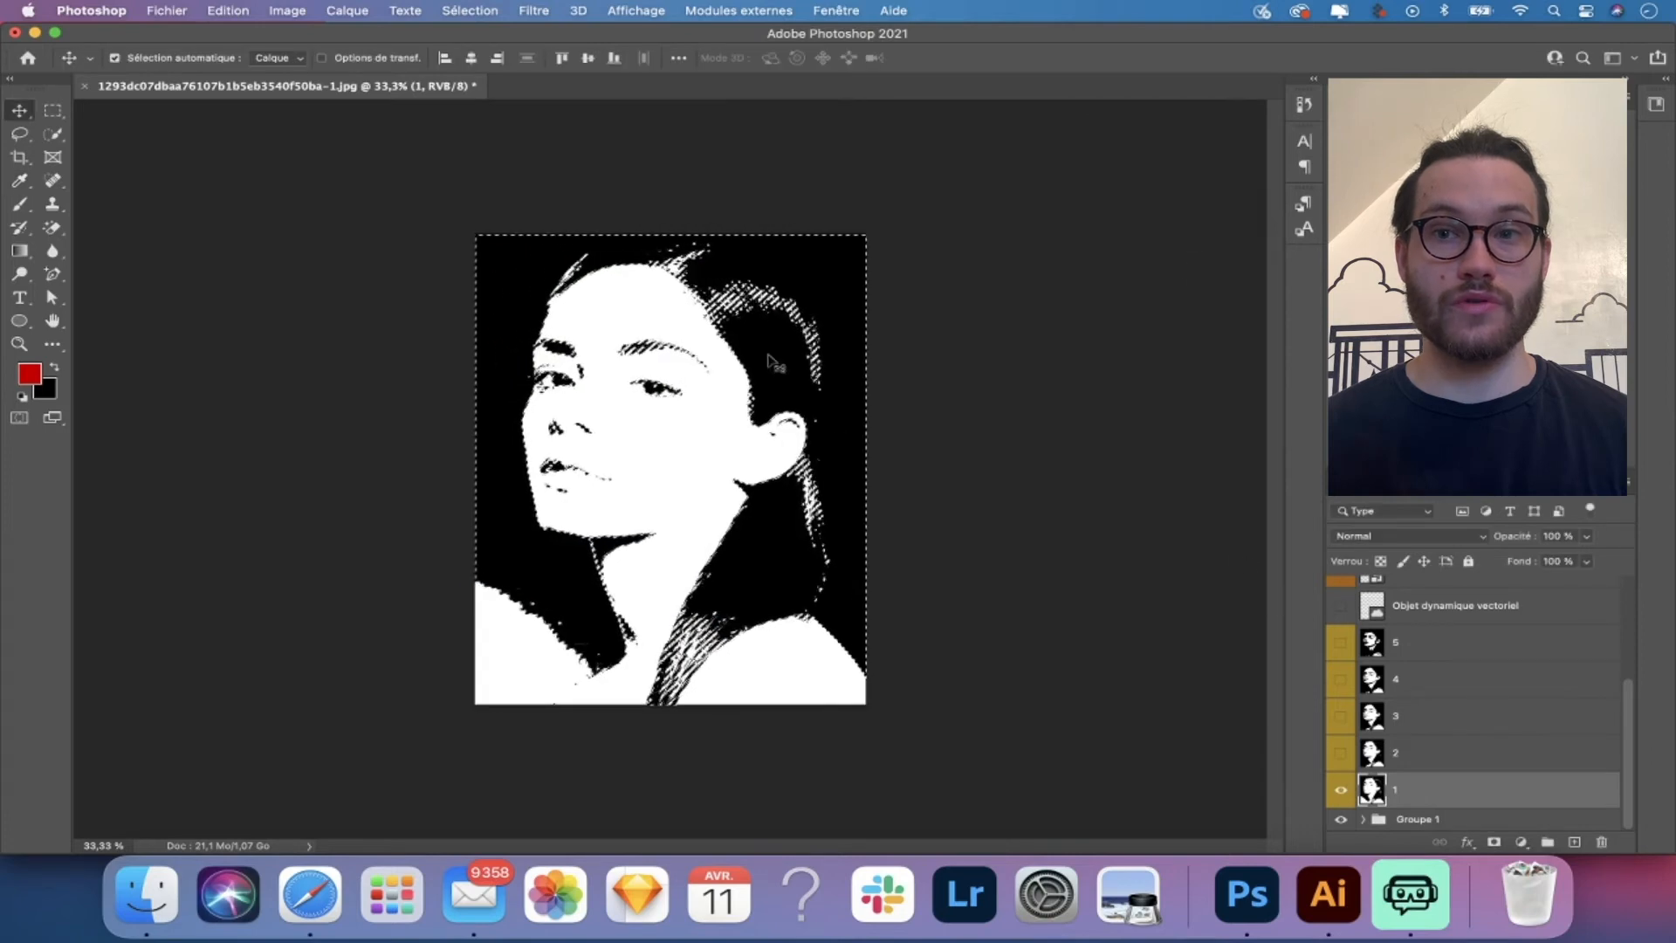
# - Add a layer mask to line pattern layer 1 from the dark-tone selection
pyautogui.scroll(3, 1466, 702)
pyautogui.click(1466, 693)
pyautogui.click(1496, 839)
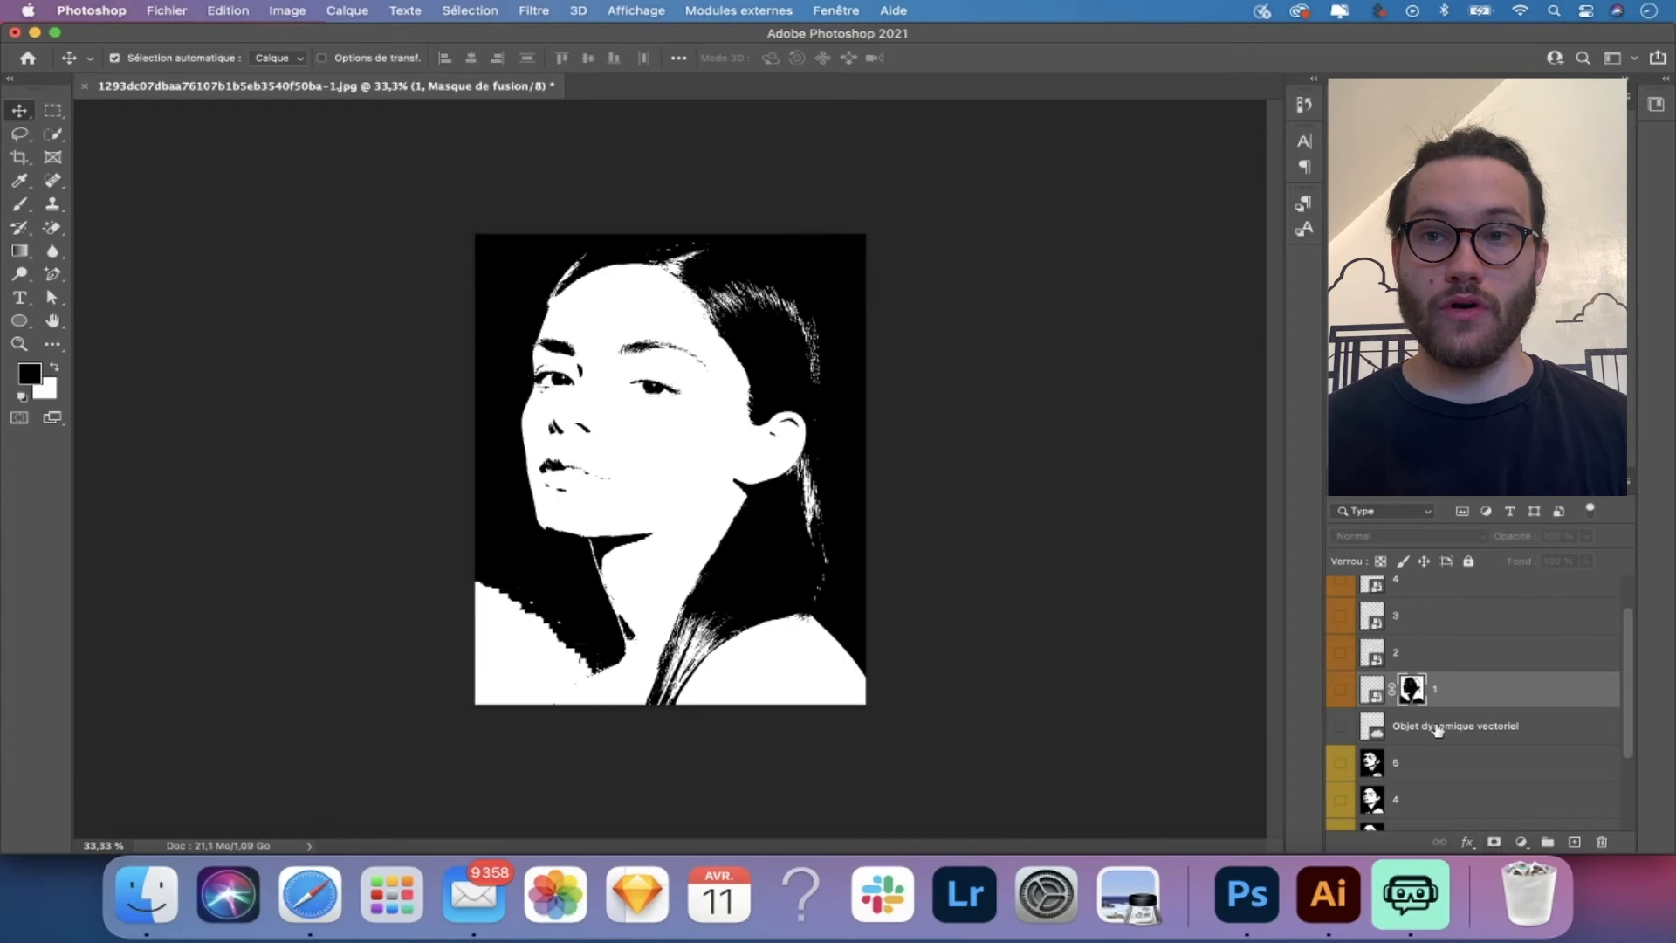
# - Show threshold layer 2 instead of threshold layer 1 and start selecting its dark tones
pyautogui.scroll(-3, 1437, 730)
pyautogui.click(1341, 789)
pyautogui.click(1341, 752)
pyautogui.click(1421, 755)
pyautogui.click(533, 11)
pyautogui.click(469, 11)
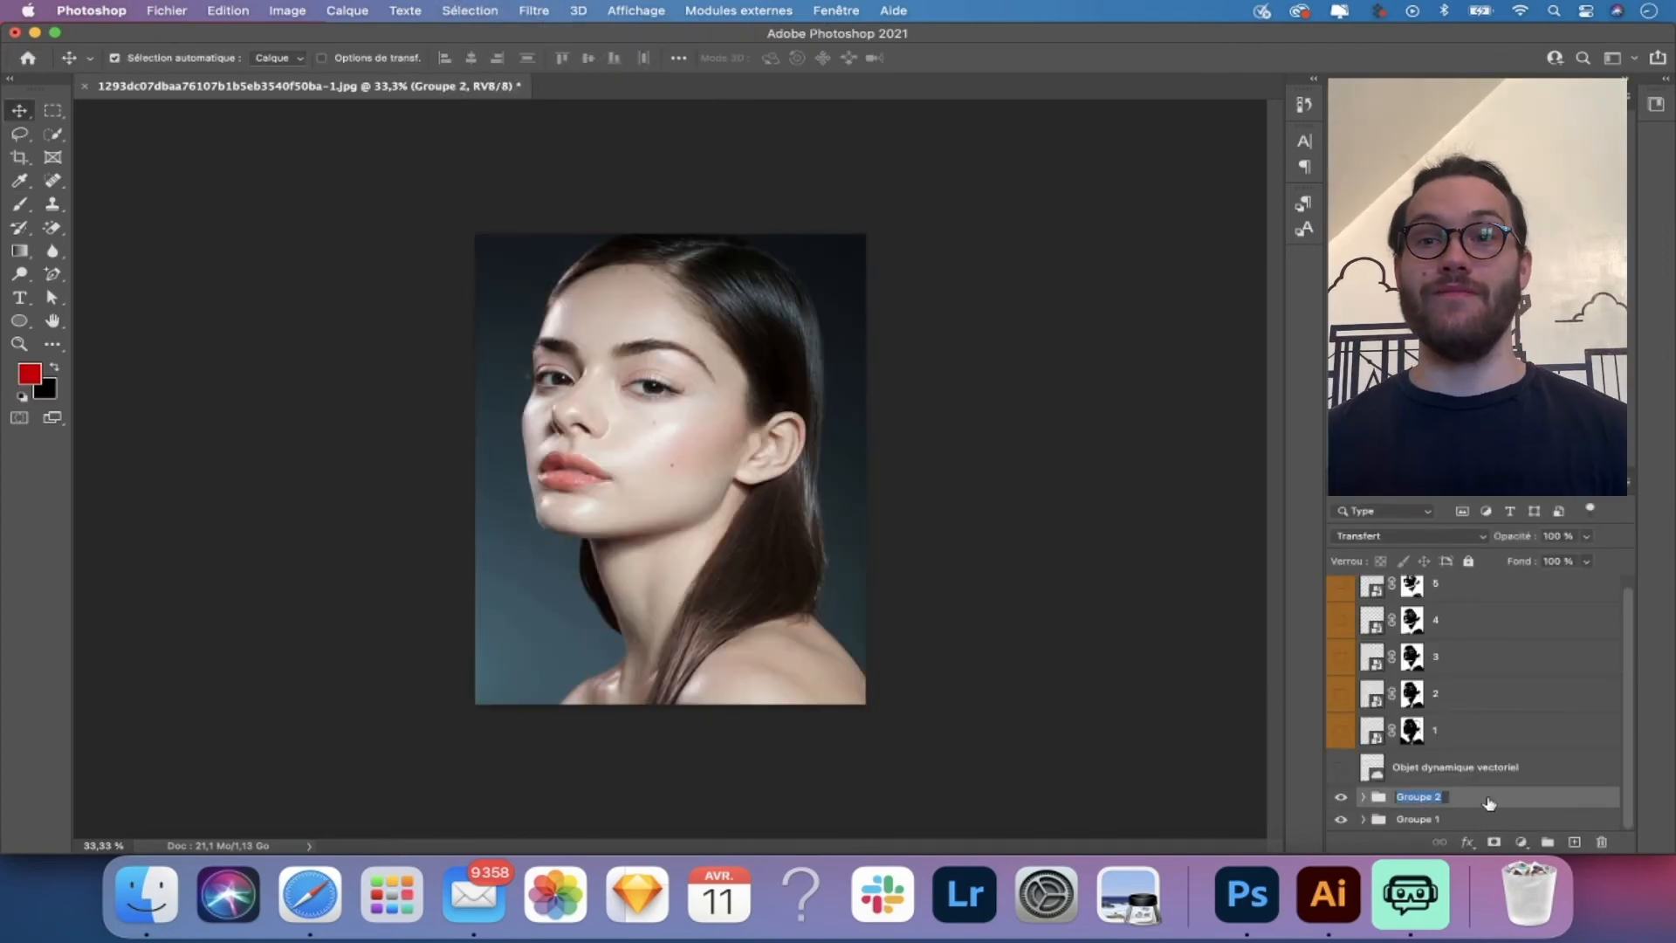
# - Rename the threshold layer group PHOTOS and show all five masked line pattern layers
pyautogui.write('TOS')
pyautogui.press('Return')
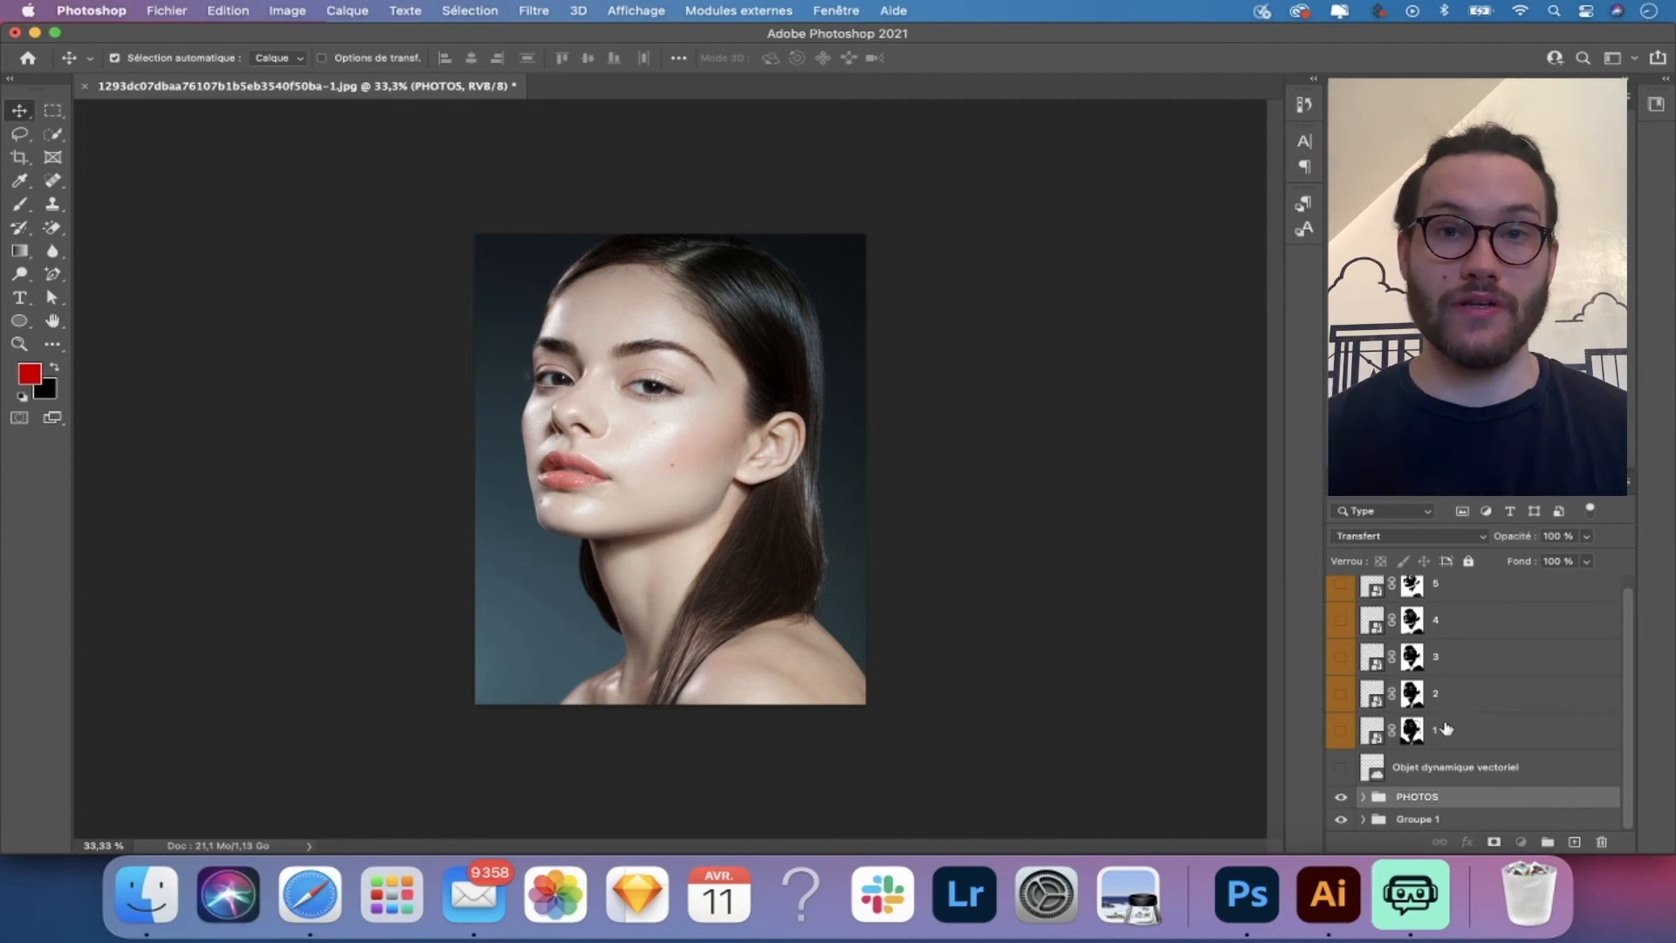
pyautogui.click(1446, 728)
pyautogui.moveTo(1339, 732); pyautogui.dragTo(1342, 583)
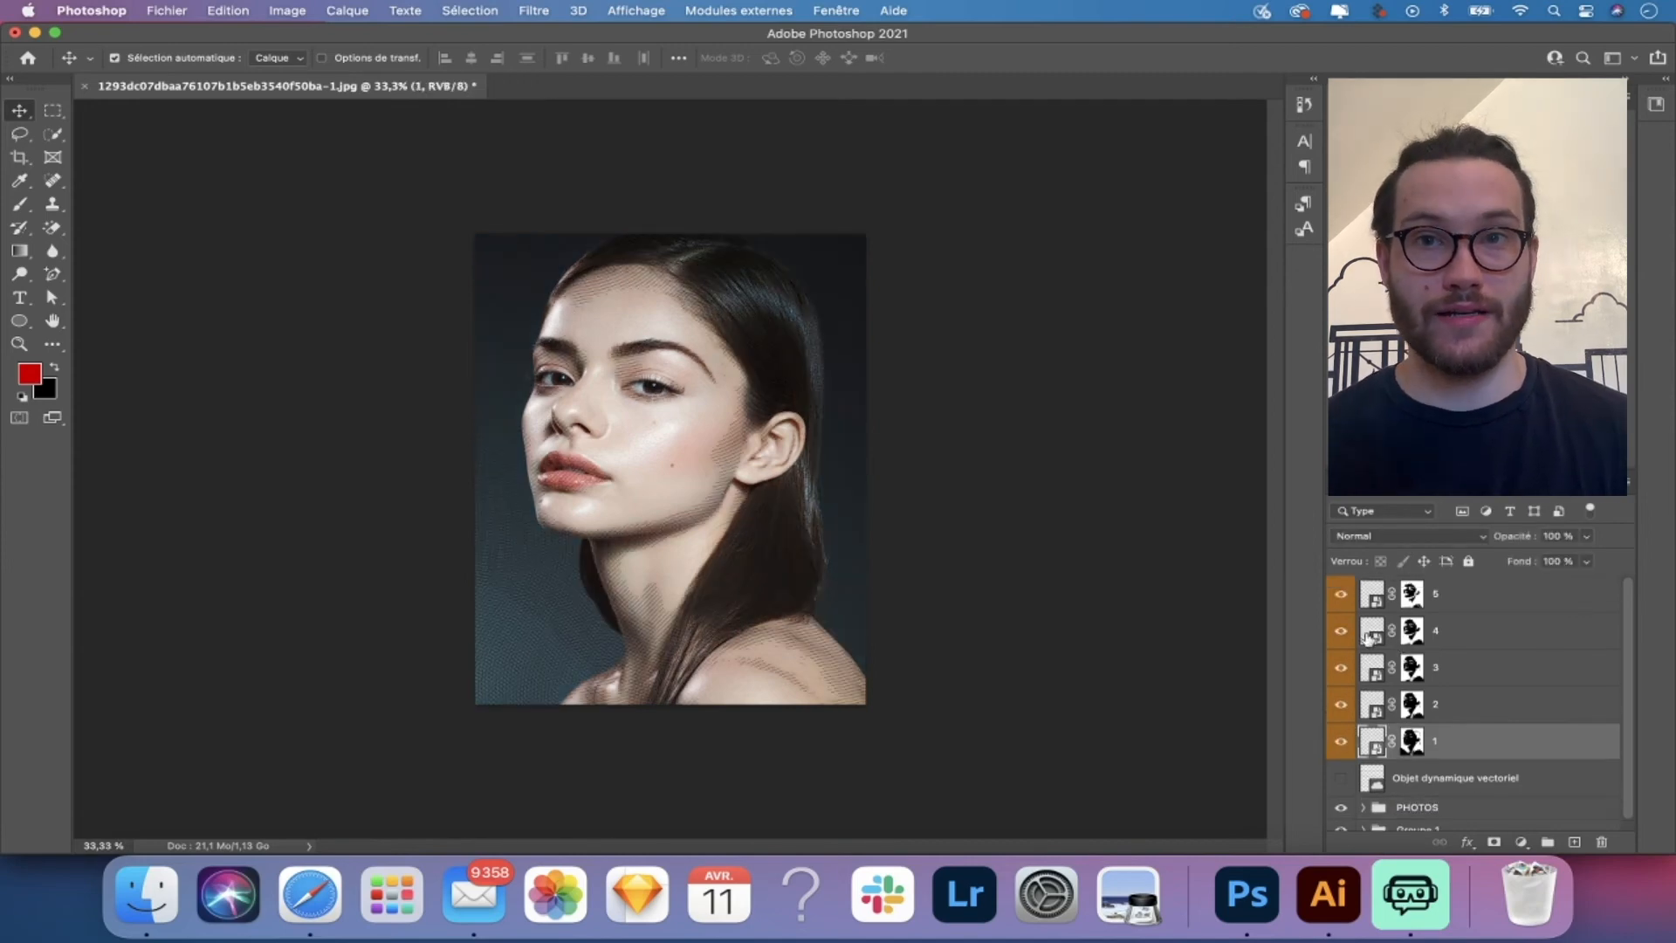
# - Add a white (ffffff) solid colour fill layer directly beneath the five masked line pattern layers
pyautogui.scroll(-1, 1445, 707)
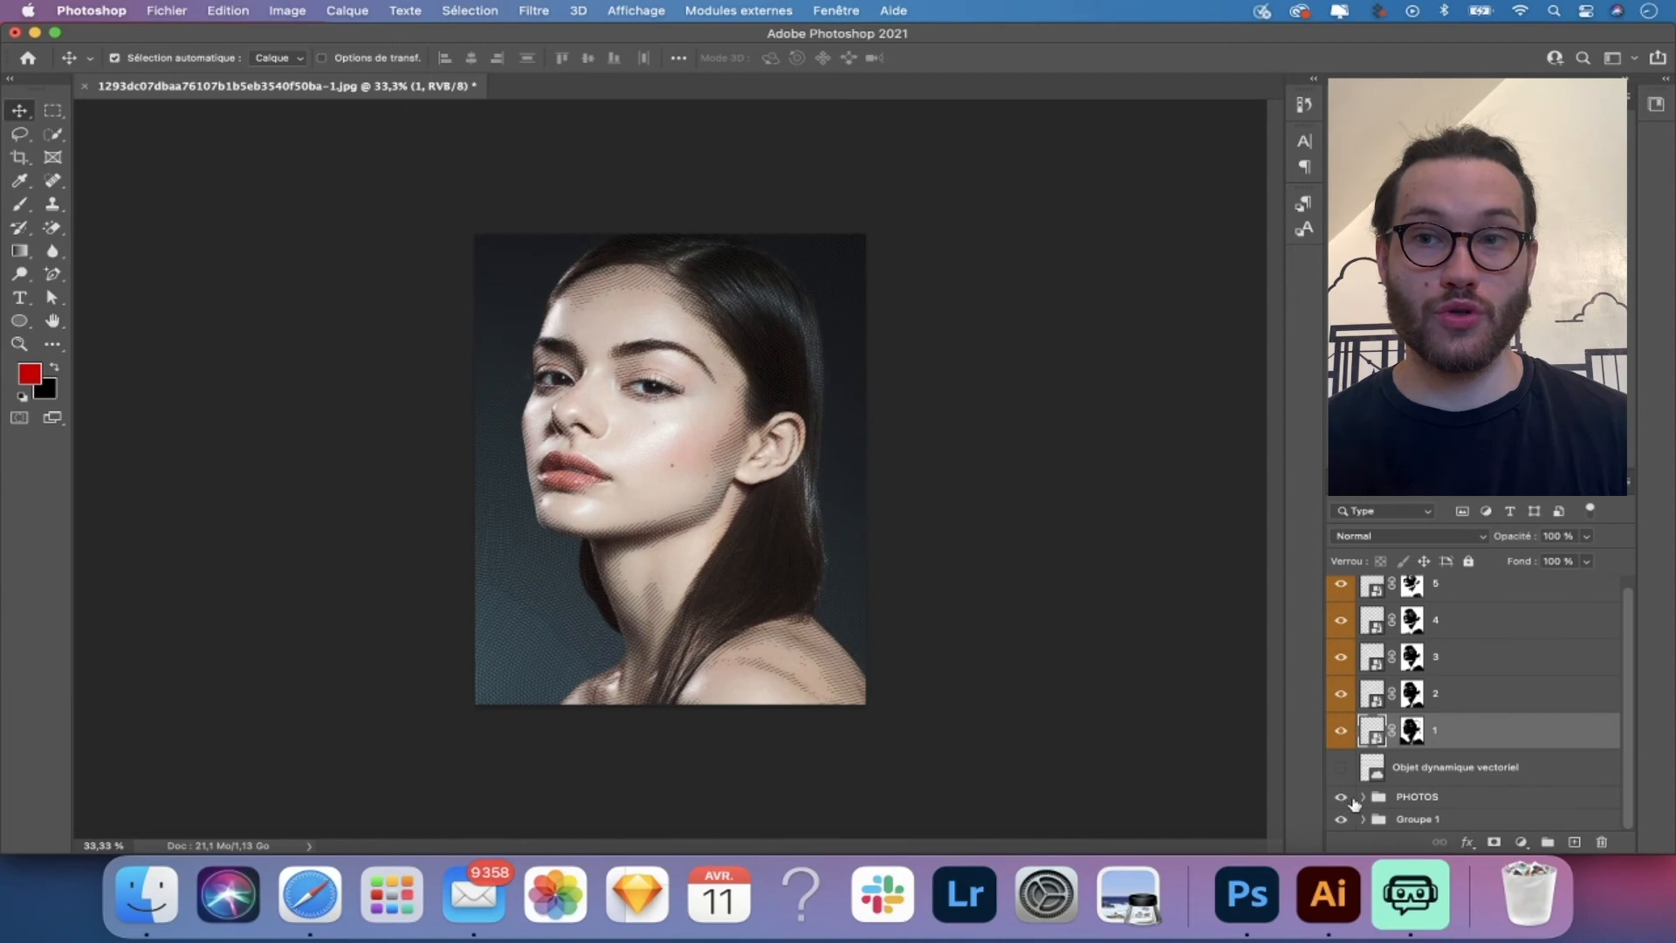
pyautogui.keyDown('super'); pyautogui.click(1575, 843); pyautogui.keyUp('super')
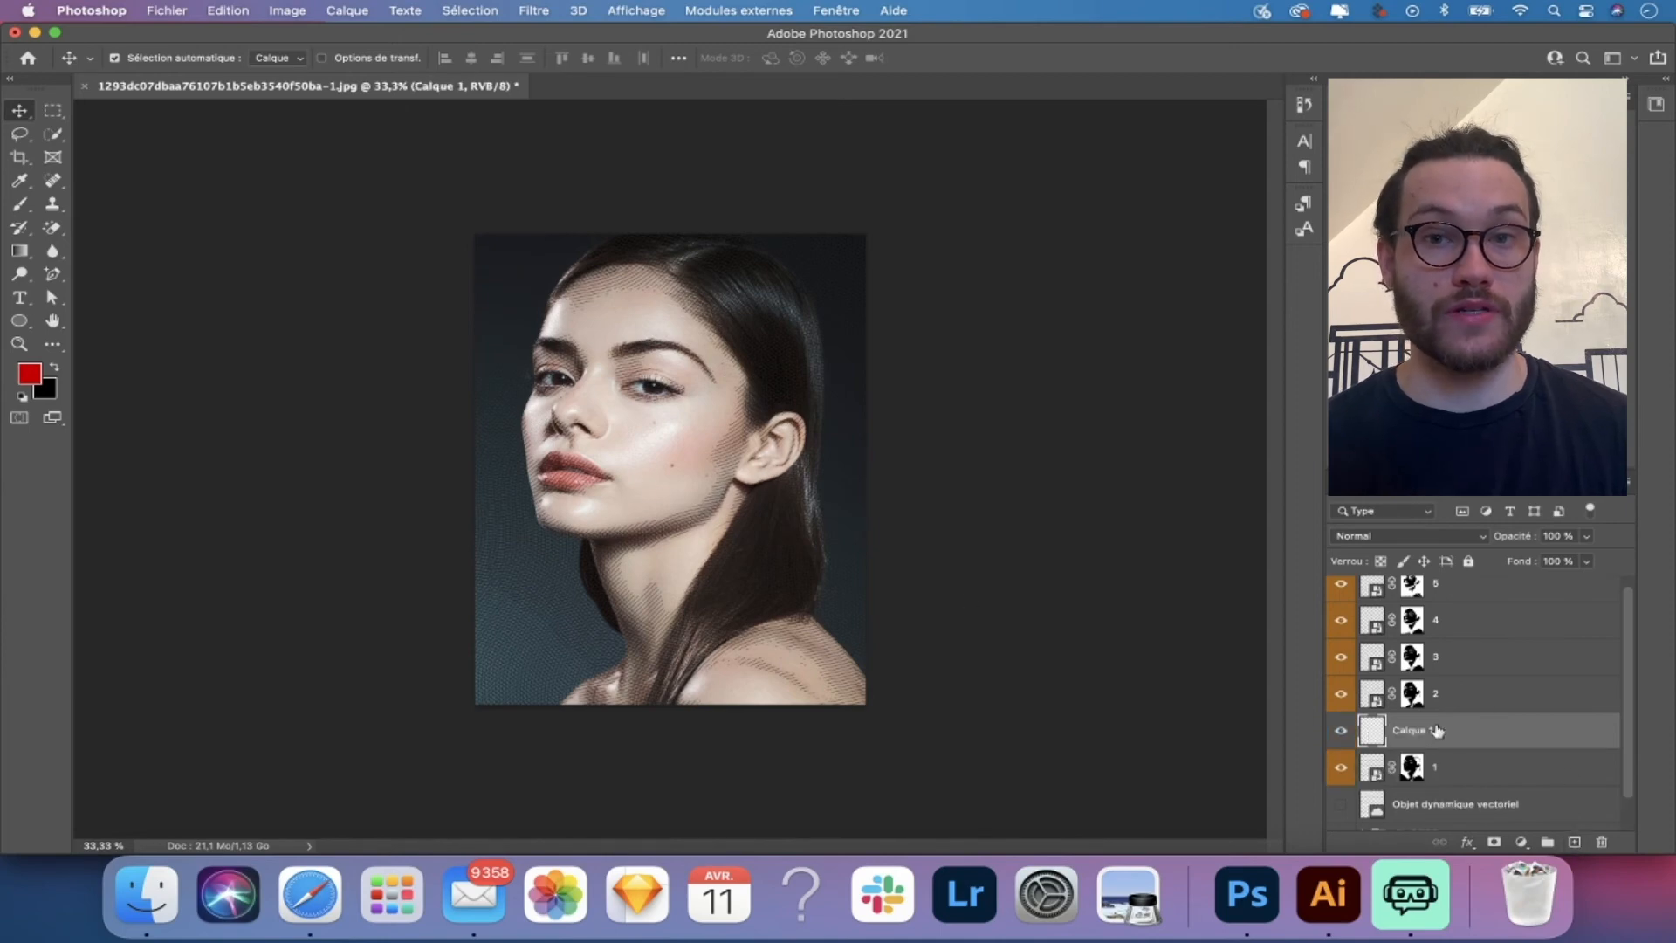
pyautogui.click(1518, 844)
pyautogui.click(1483, 472)
pyautogui.write('ff0000')
pyautogui.moveTo(1382, 580); pyautogui.dragTo(1382, 641)
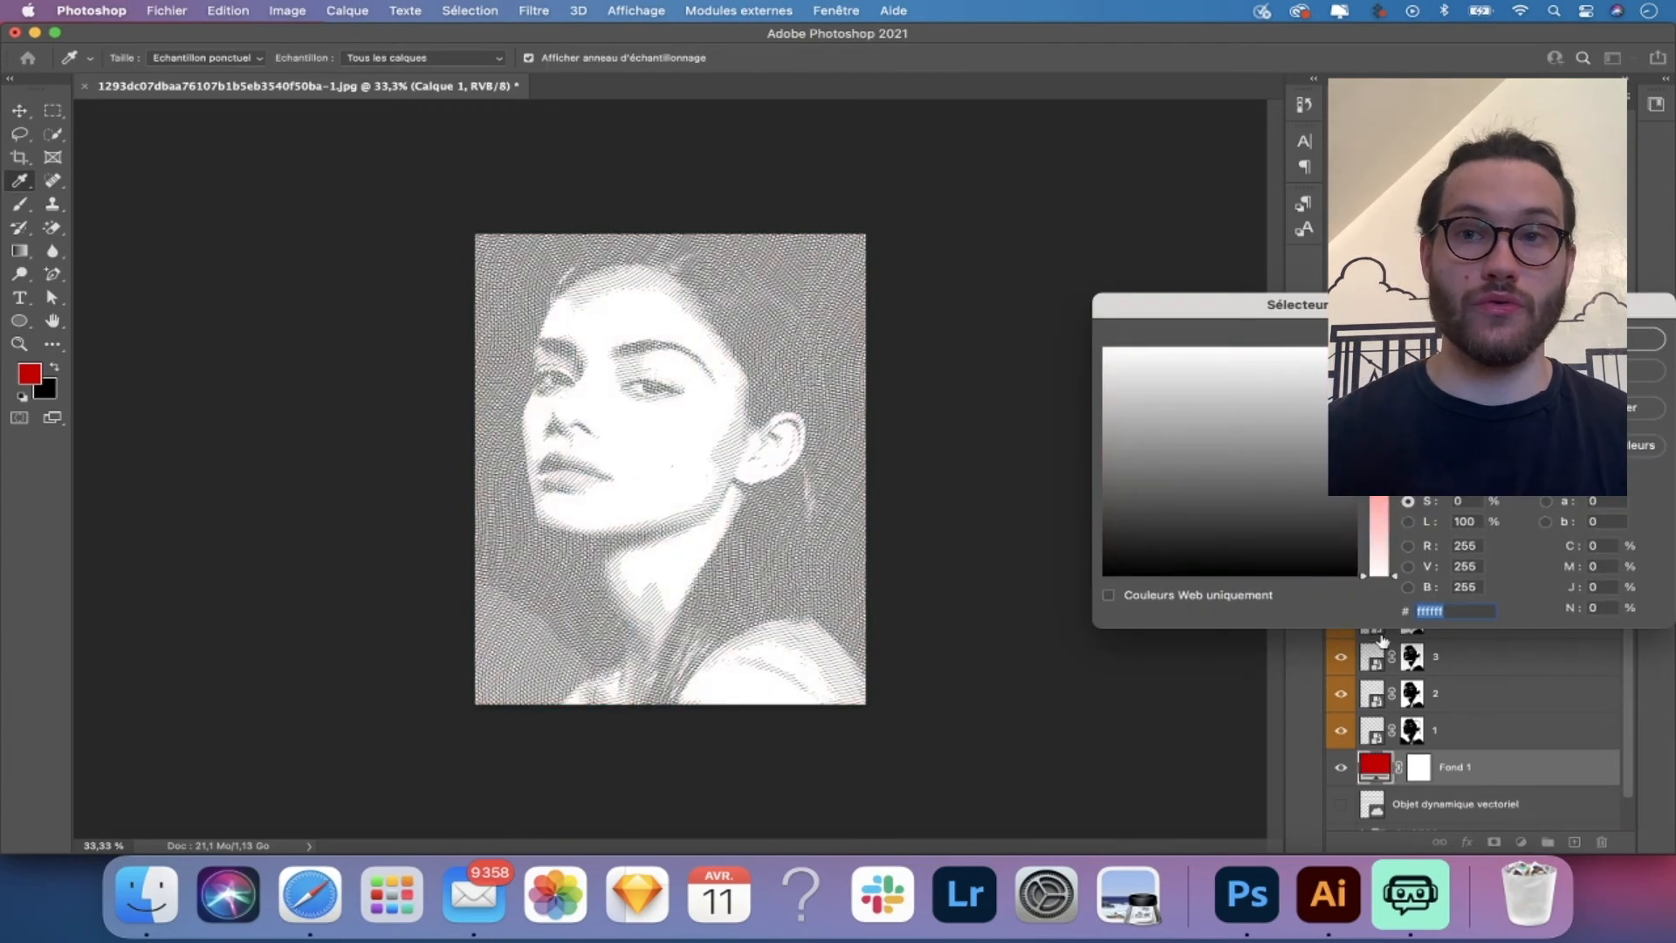
pyautogui.press('Return')
pyautogui.press('v')
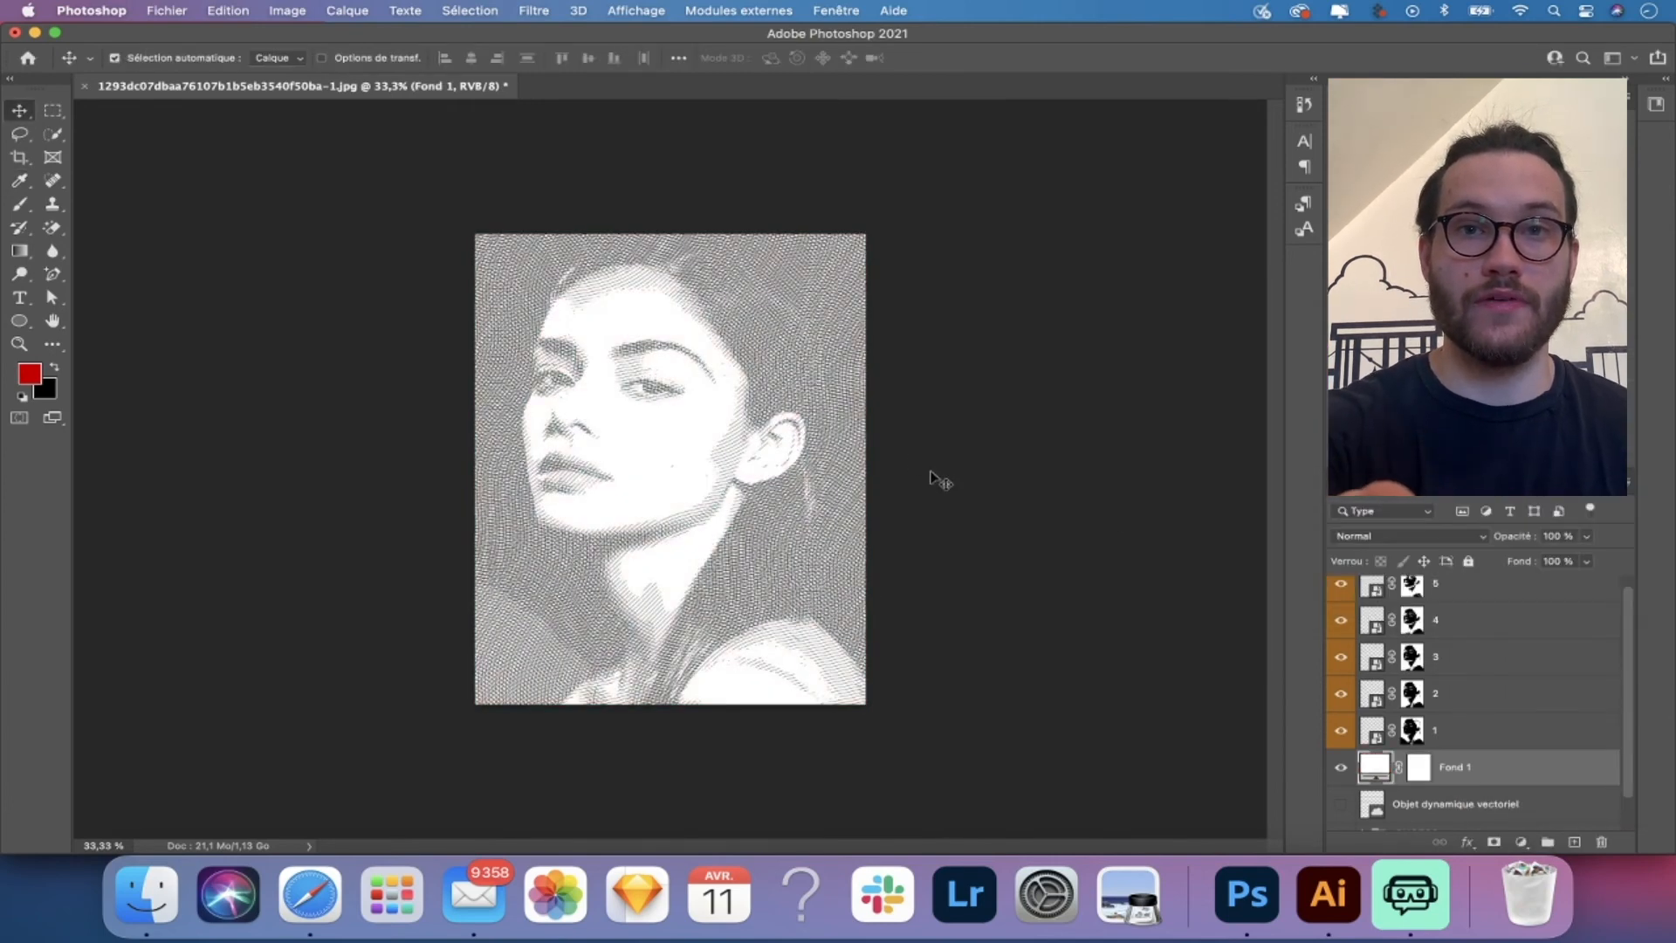
# - Examine the engraved line work up close across the face, neck and shoulder
pyautogui.press('super+plus')
pyautogui.press('super+plus')
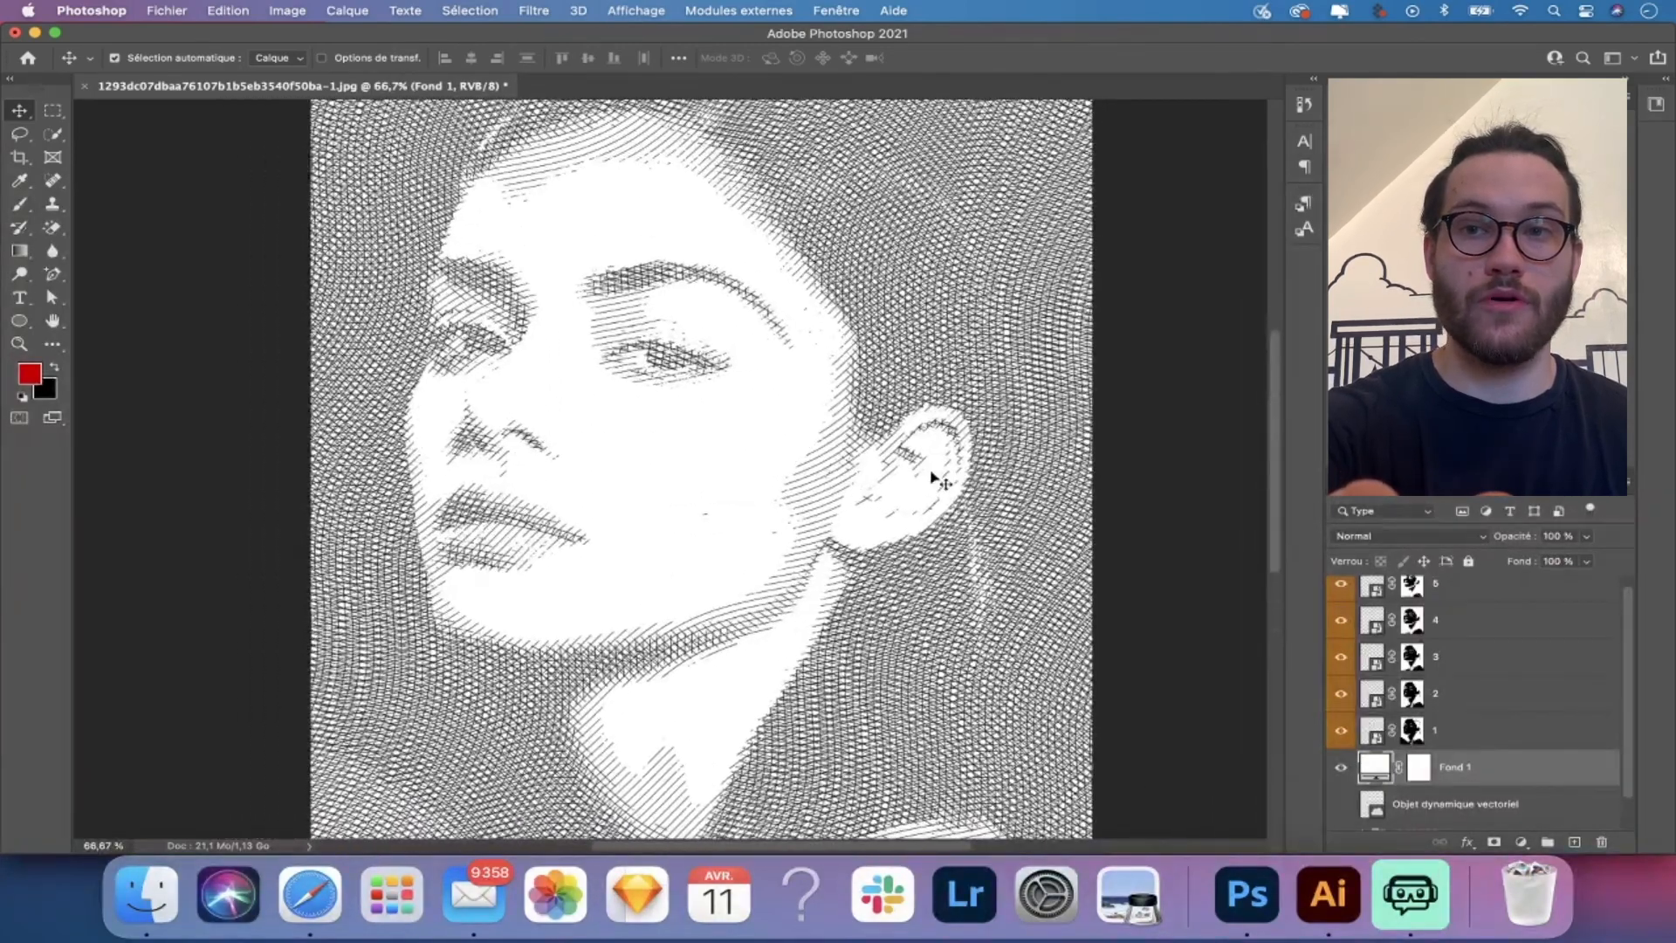
pyautogui.scroll(-1, 933, 478)
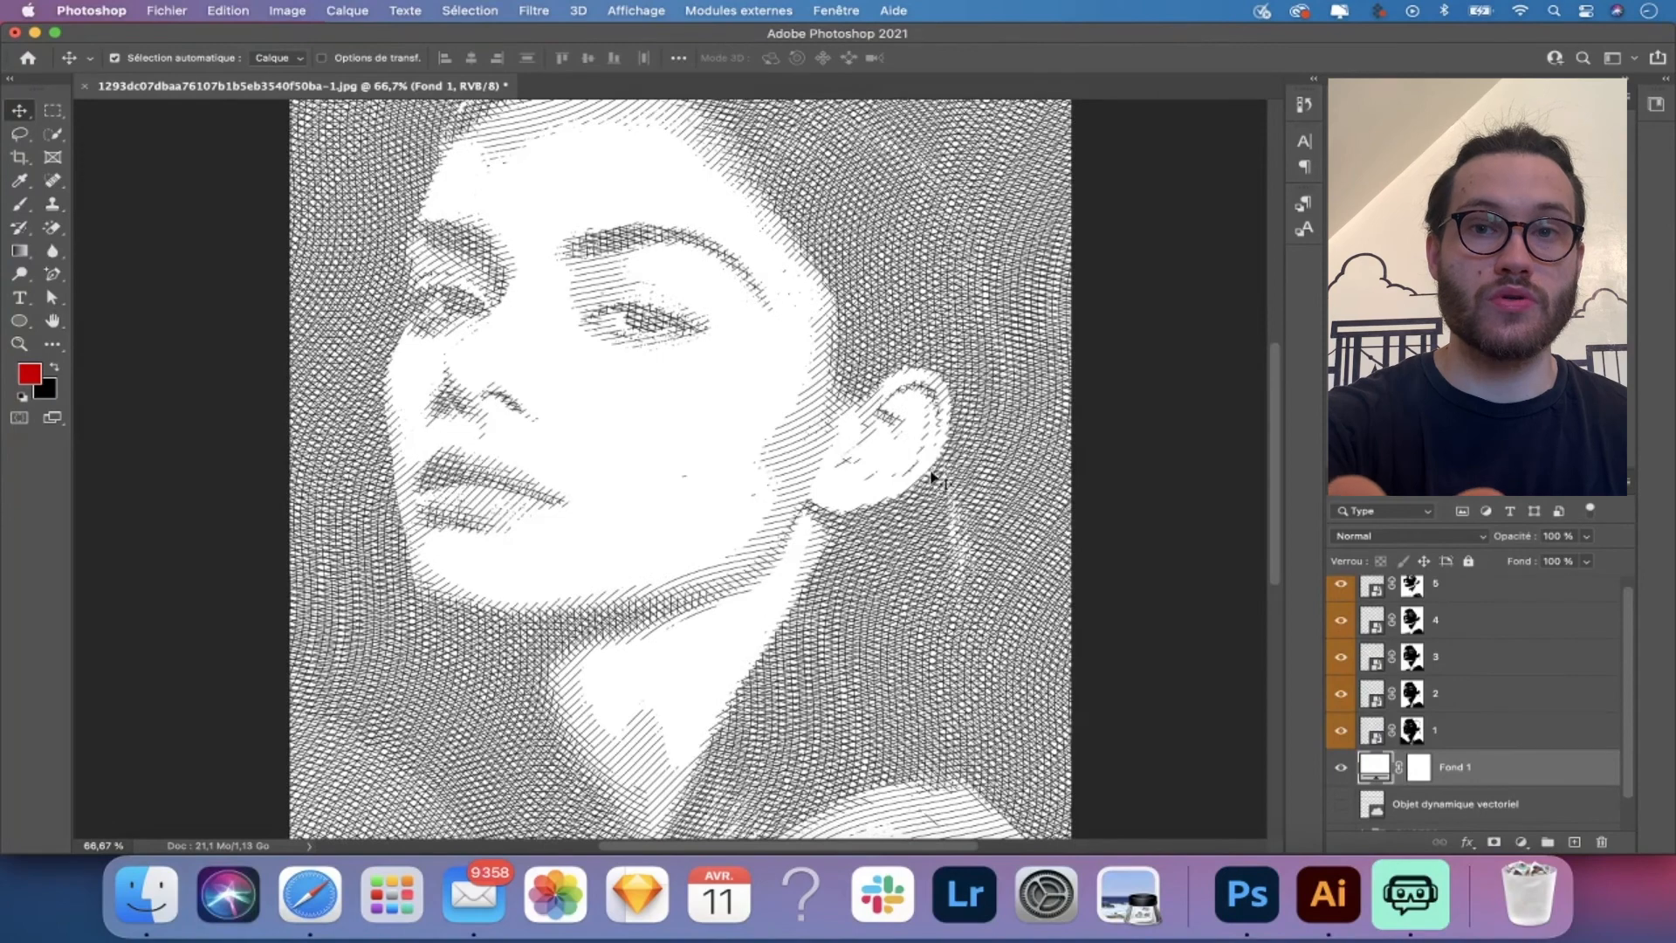
pyautogui.scroll(-7, 934, 478)
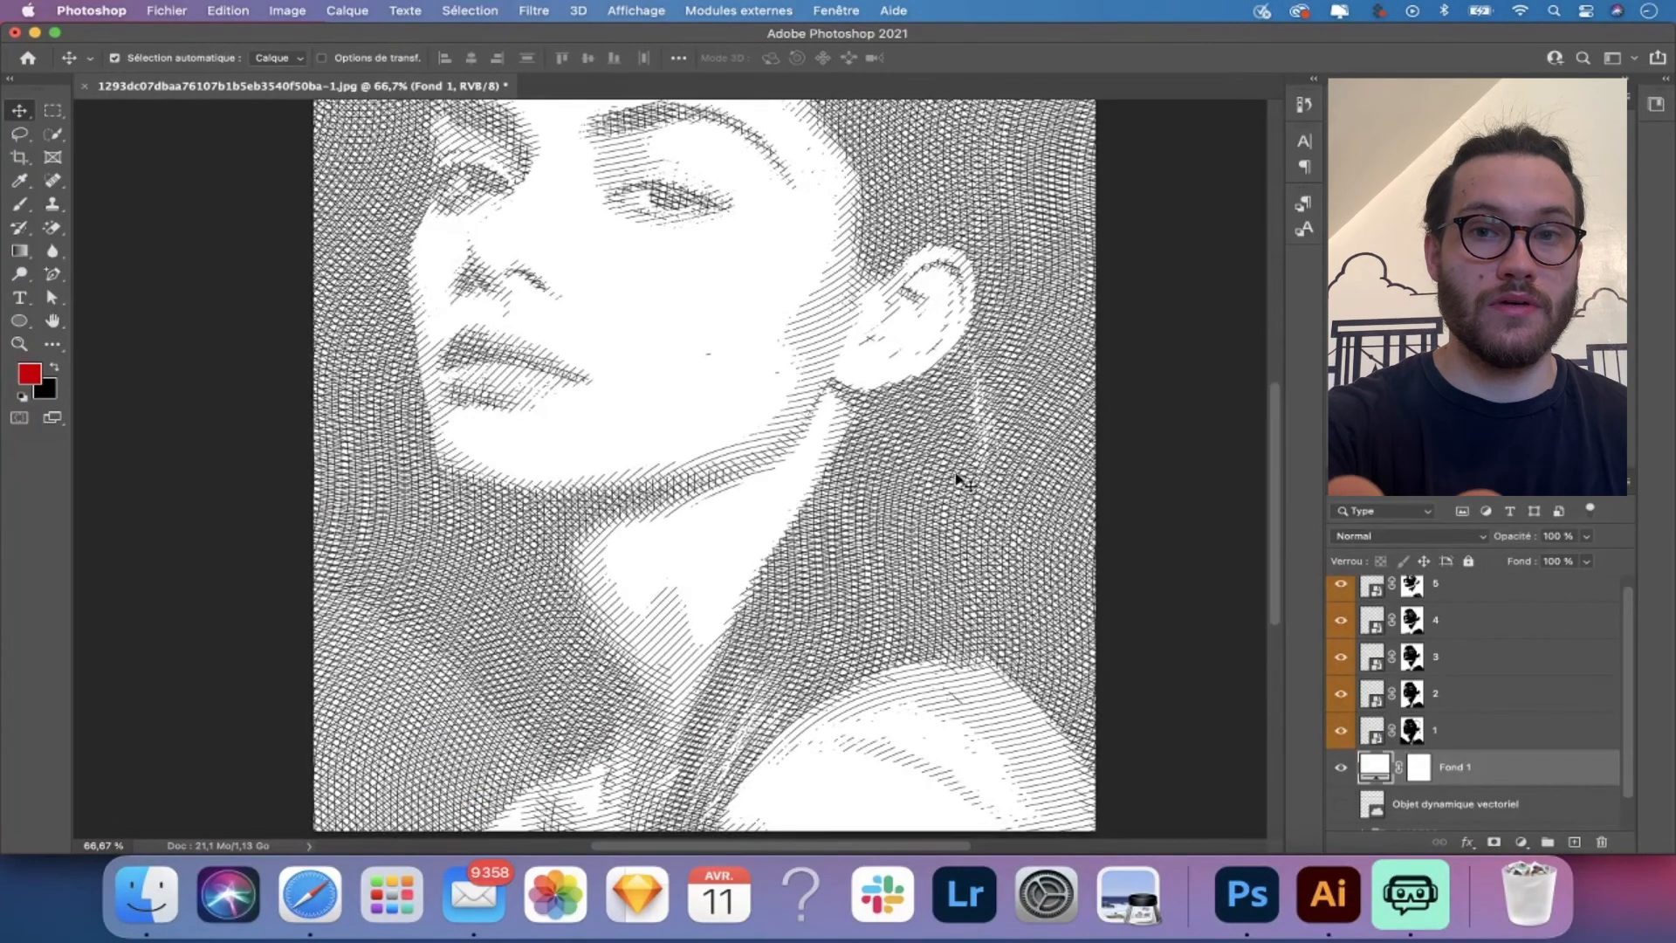
pyautogui.scroll(5, 958, 478)
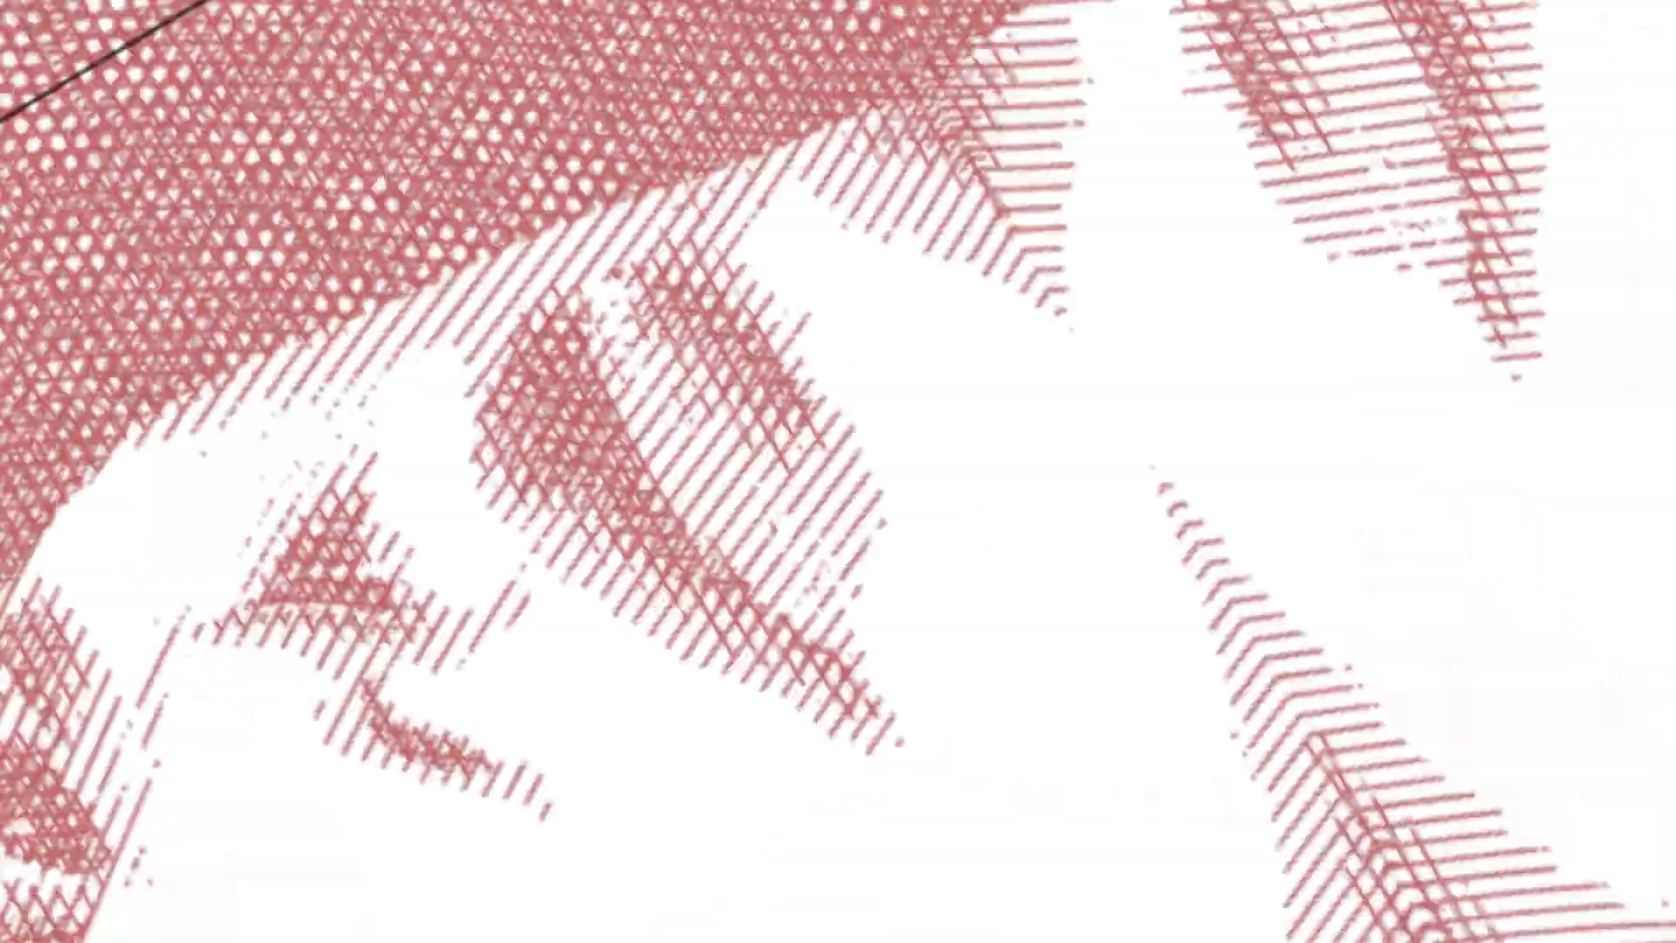